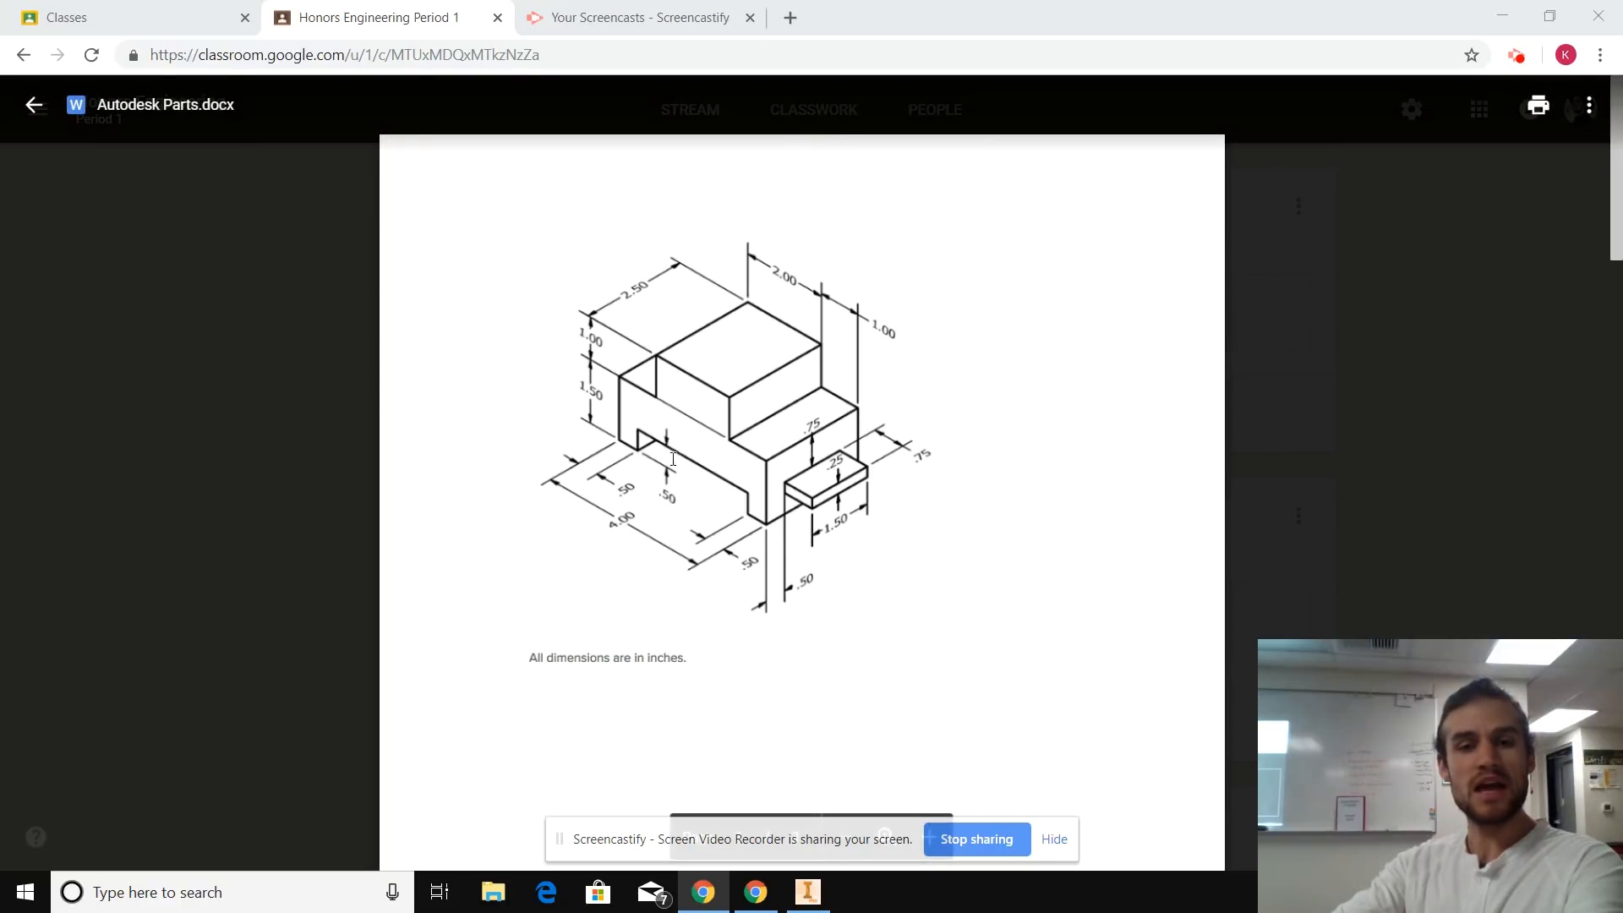
Look through the dimensioned part drawings in Autodesk Parts.docx.
scroll(1183, 486, down, 15)
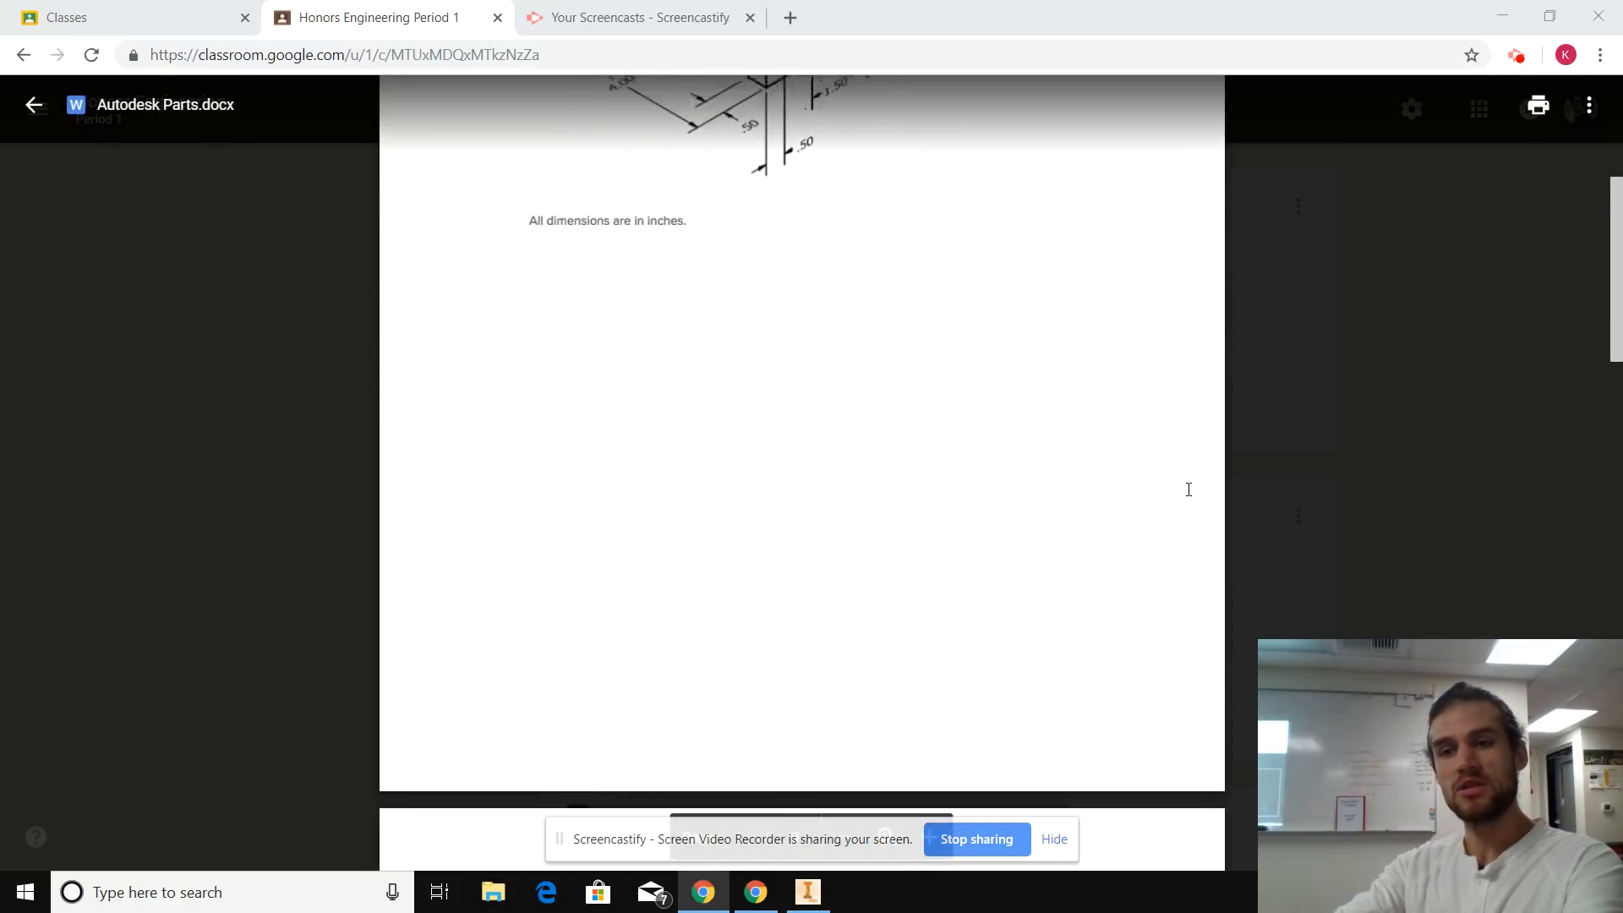
scroll(1178, 487, up, 5)
scroll(1178, 488, down, 3)
scroll(1079, 453, up, 15)
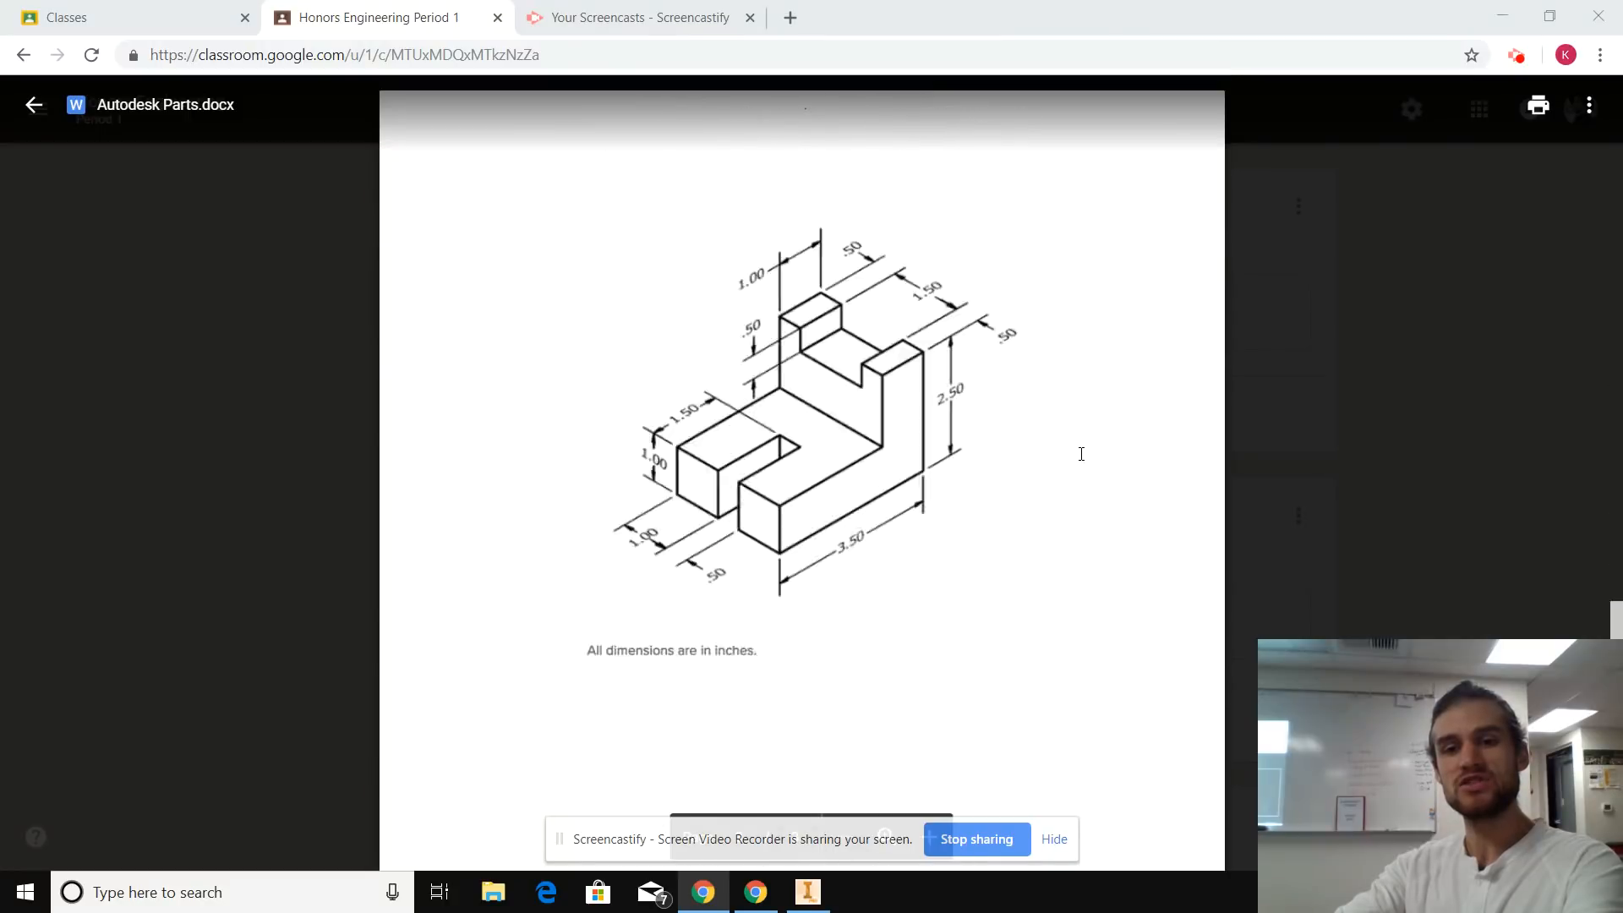
scroll(1079, 453, down, 3)
scroll(1062, 453, up, 4)
scroll(1061, 450, down, 20)
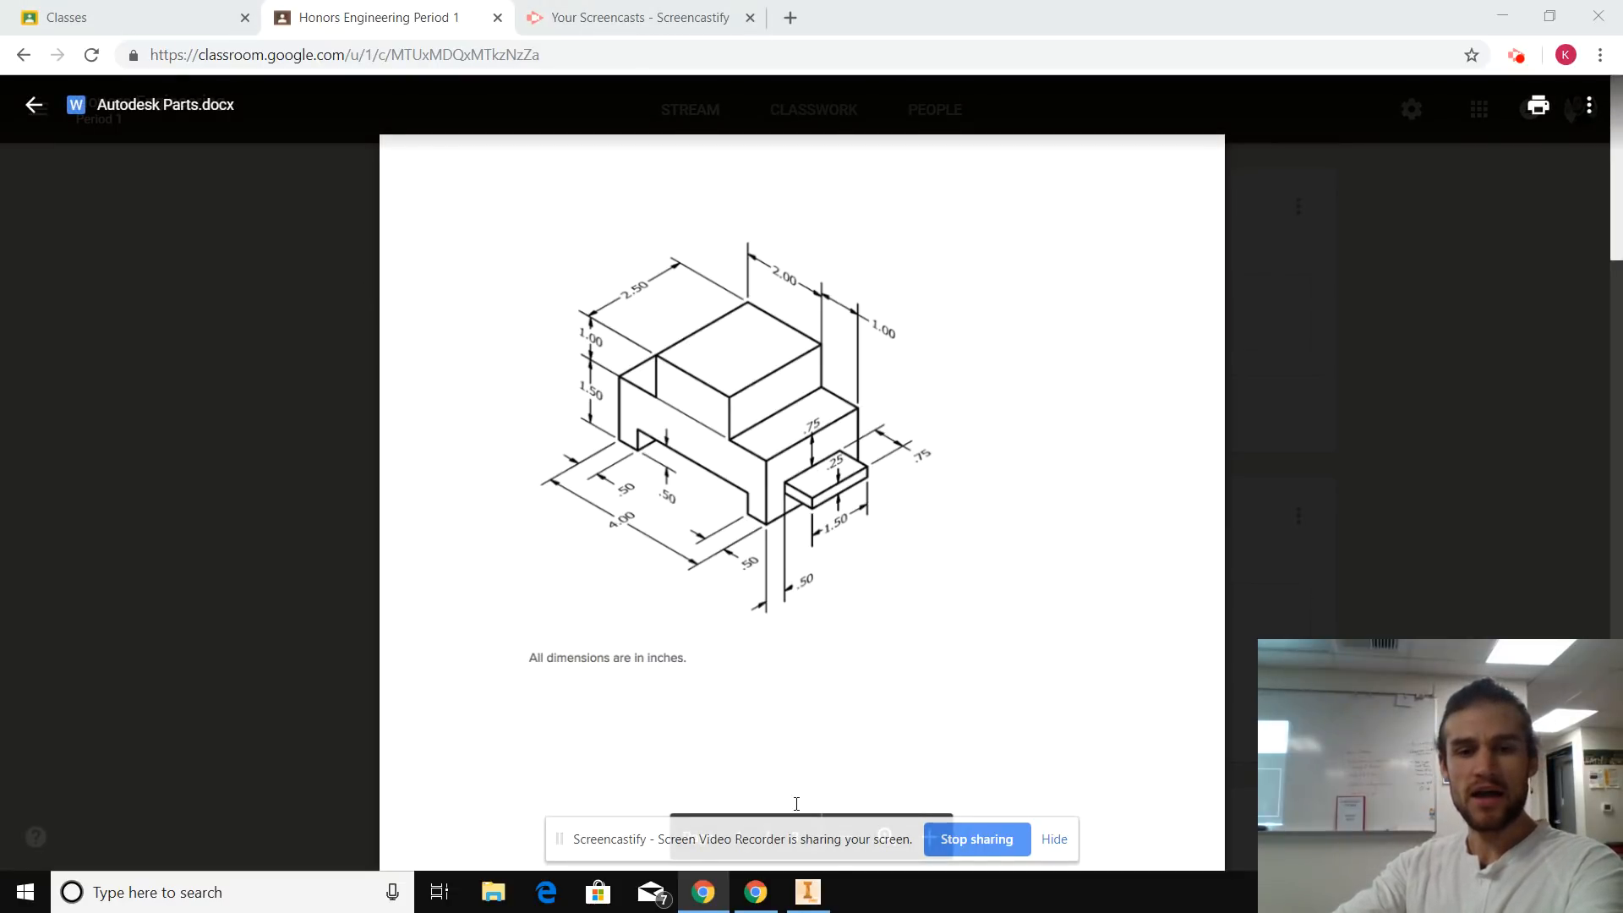
Switch to Autodesk Inventor and start a 2D sketch on the front (XY) plane.
click(807, 892)
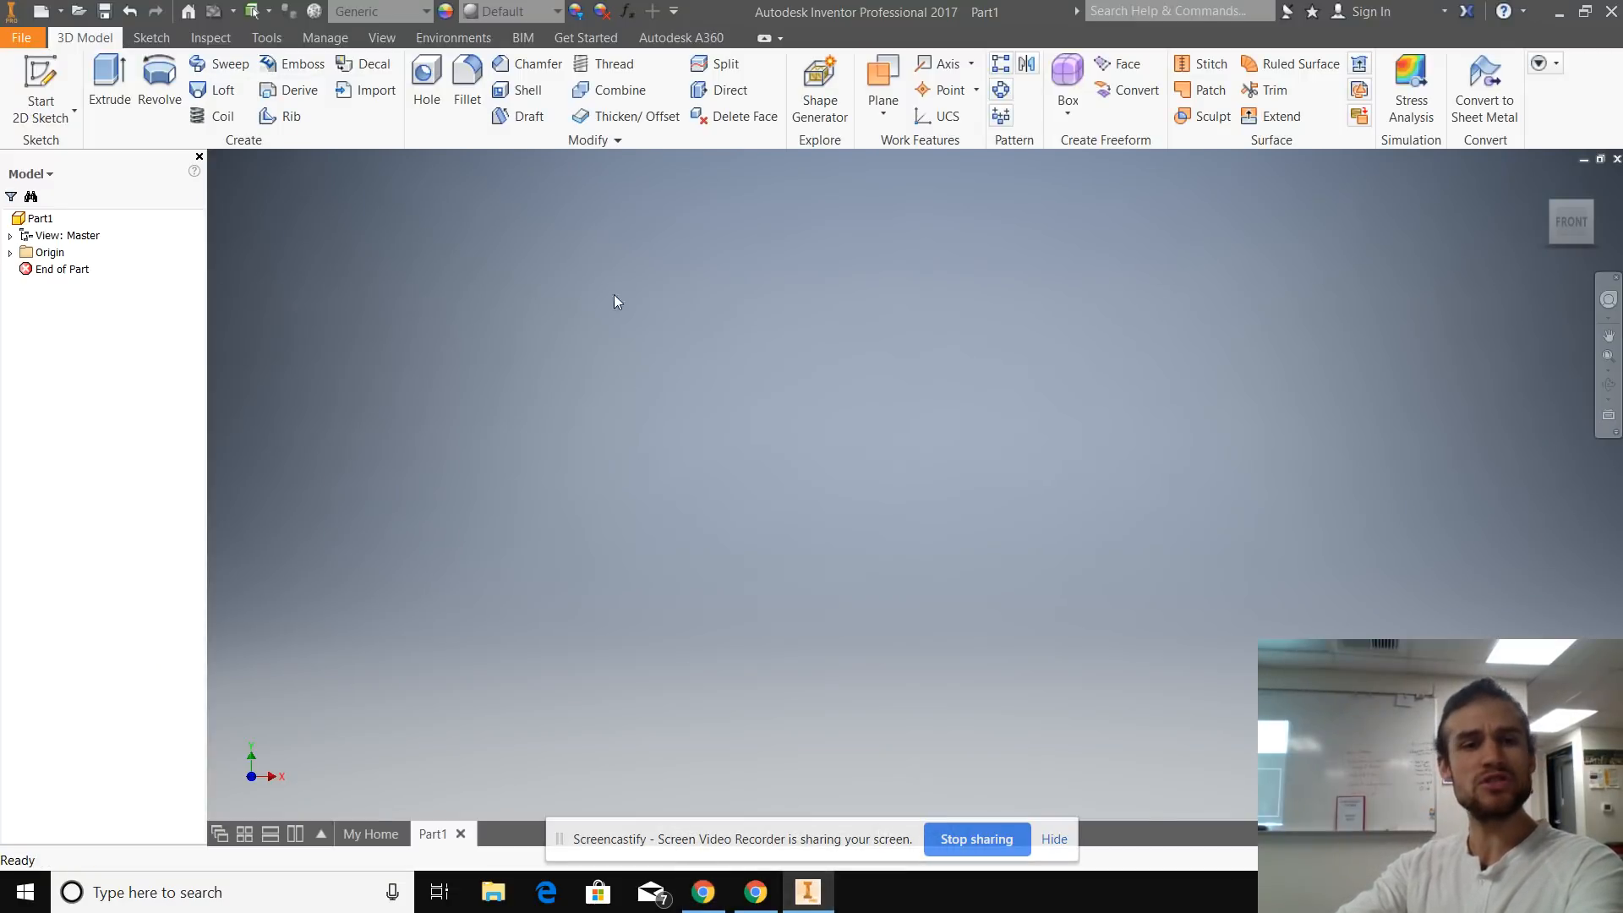
click(44, 121)
click(116, 145)
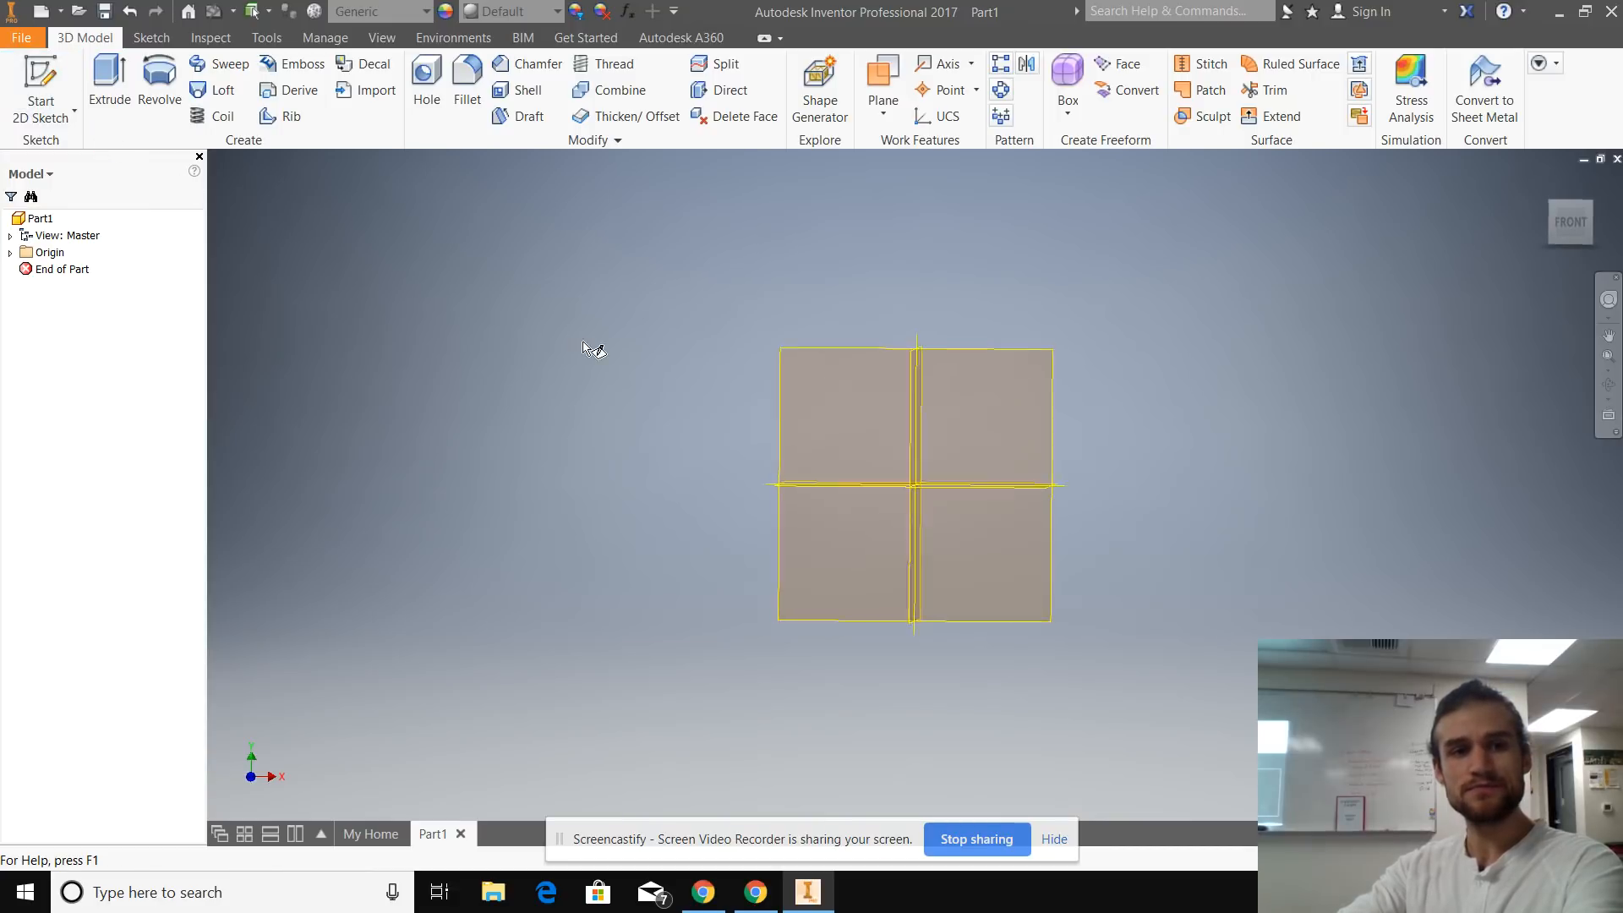
click(1003, 377)
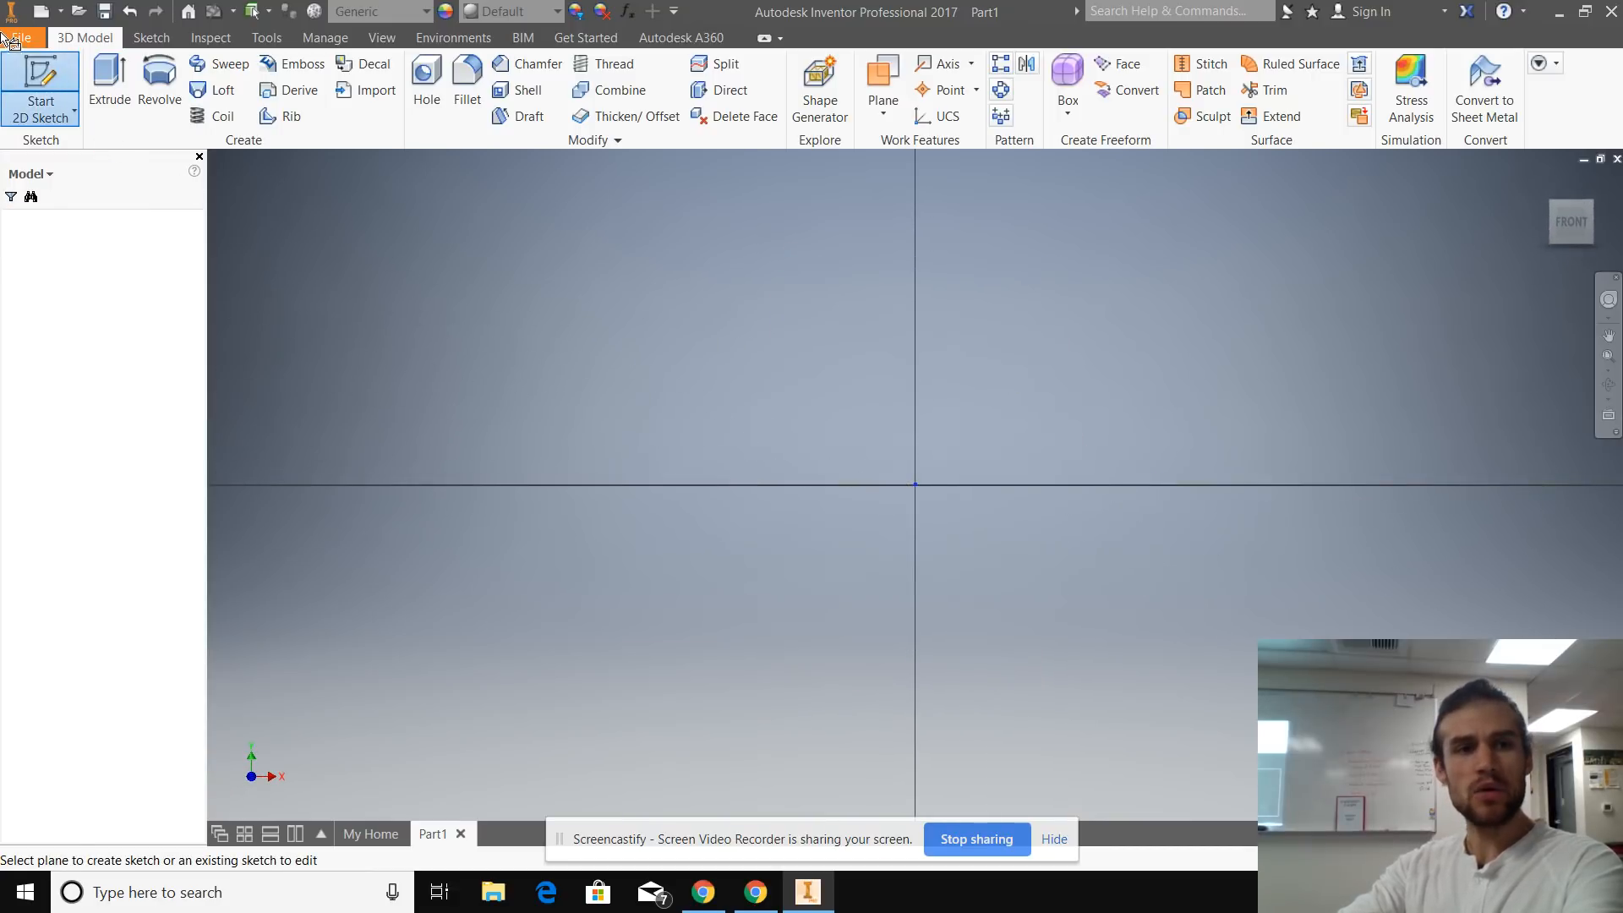
Sketch a rectangle 4 in wide and 2.5 in high around the origin and finish the sketch.
click(282, 74)
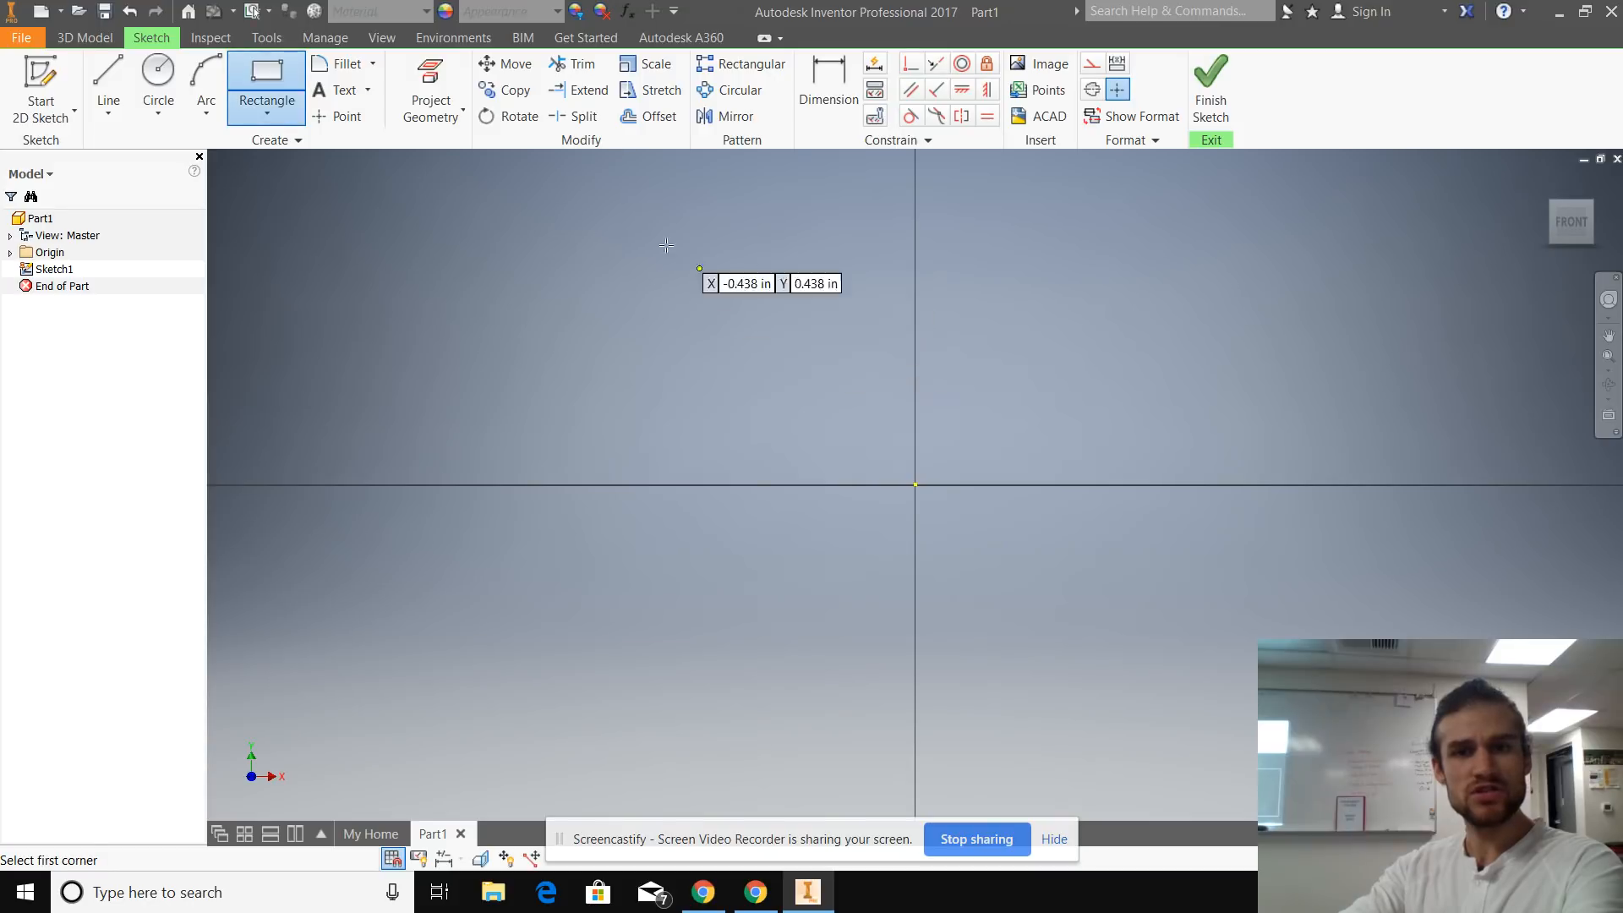
click(576, 269)
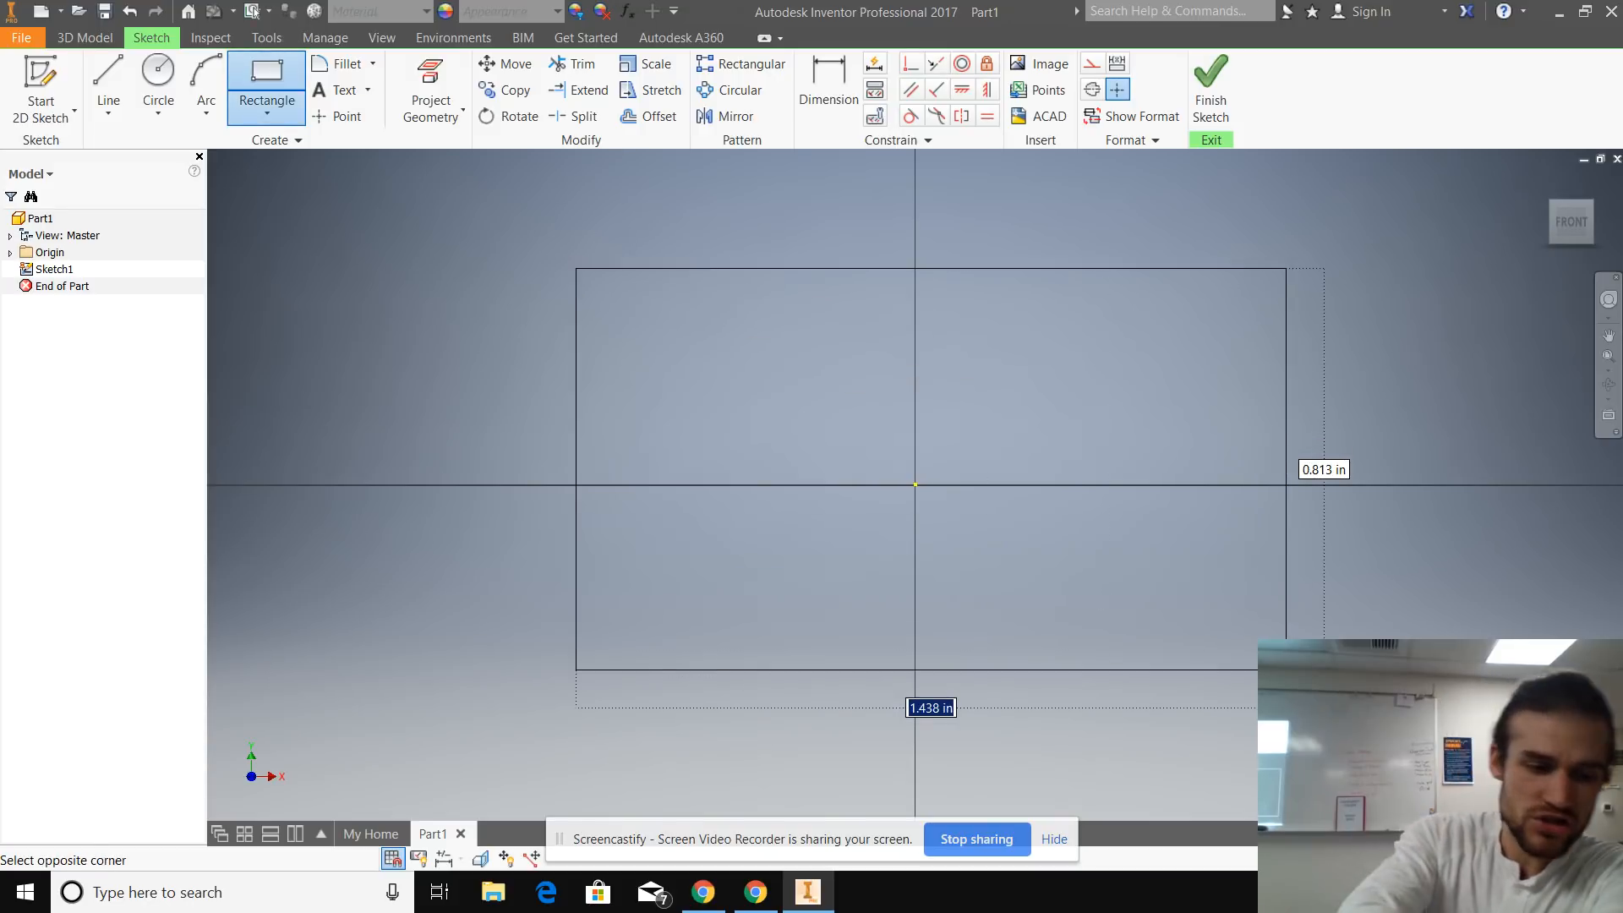
text(4)
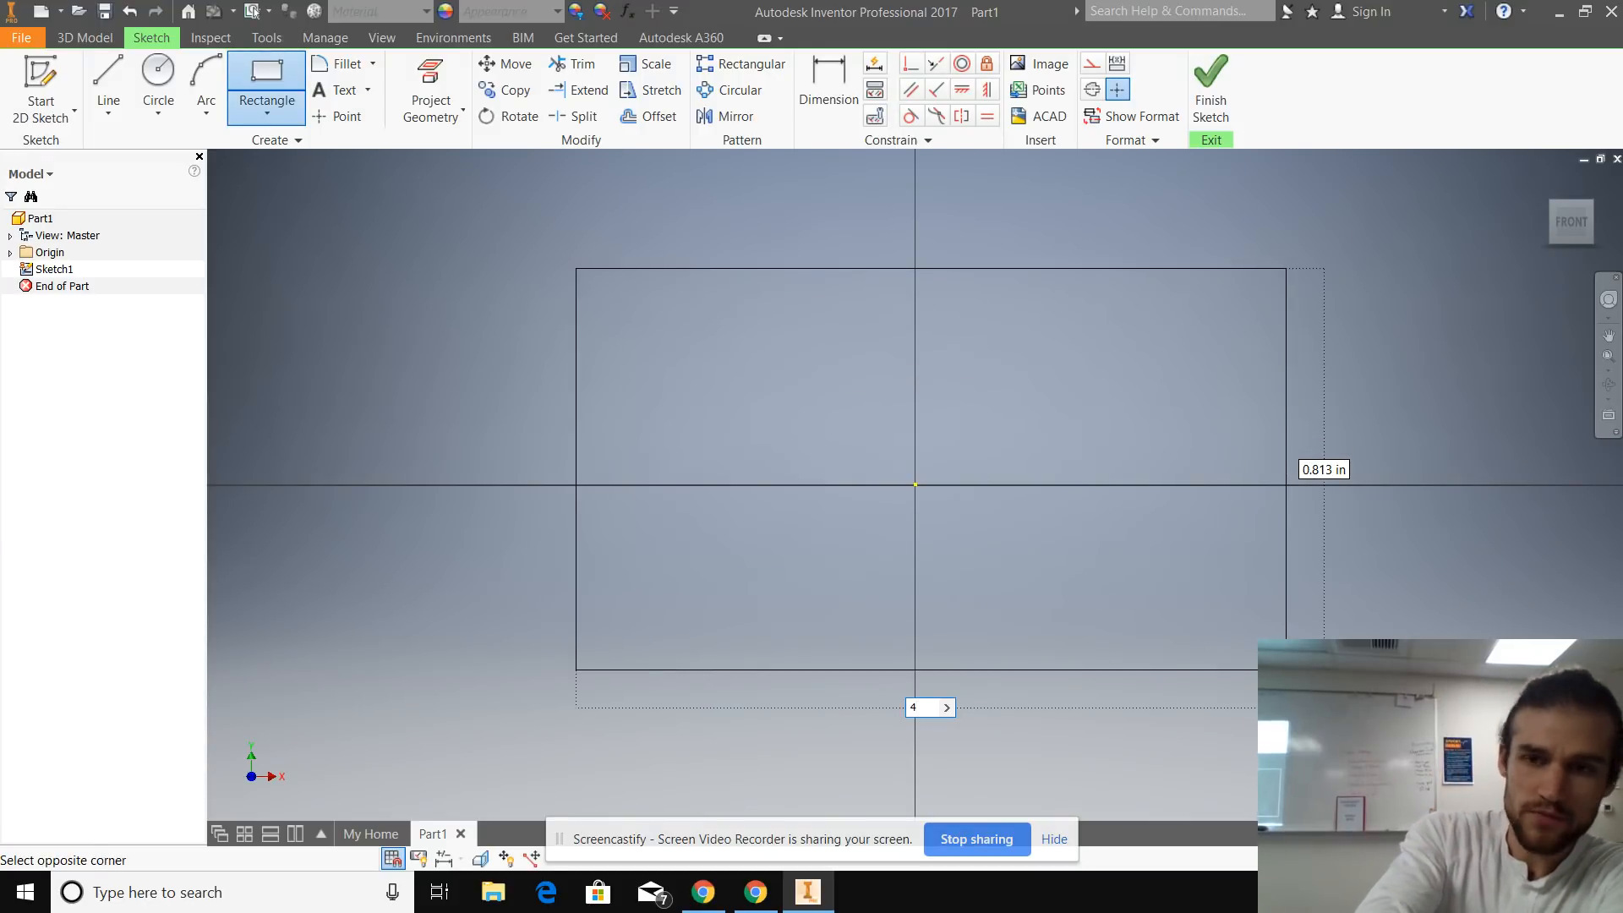
key(Return)
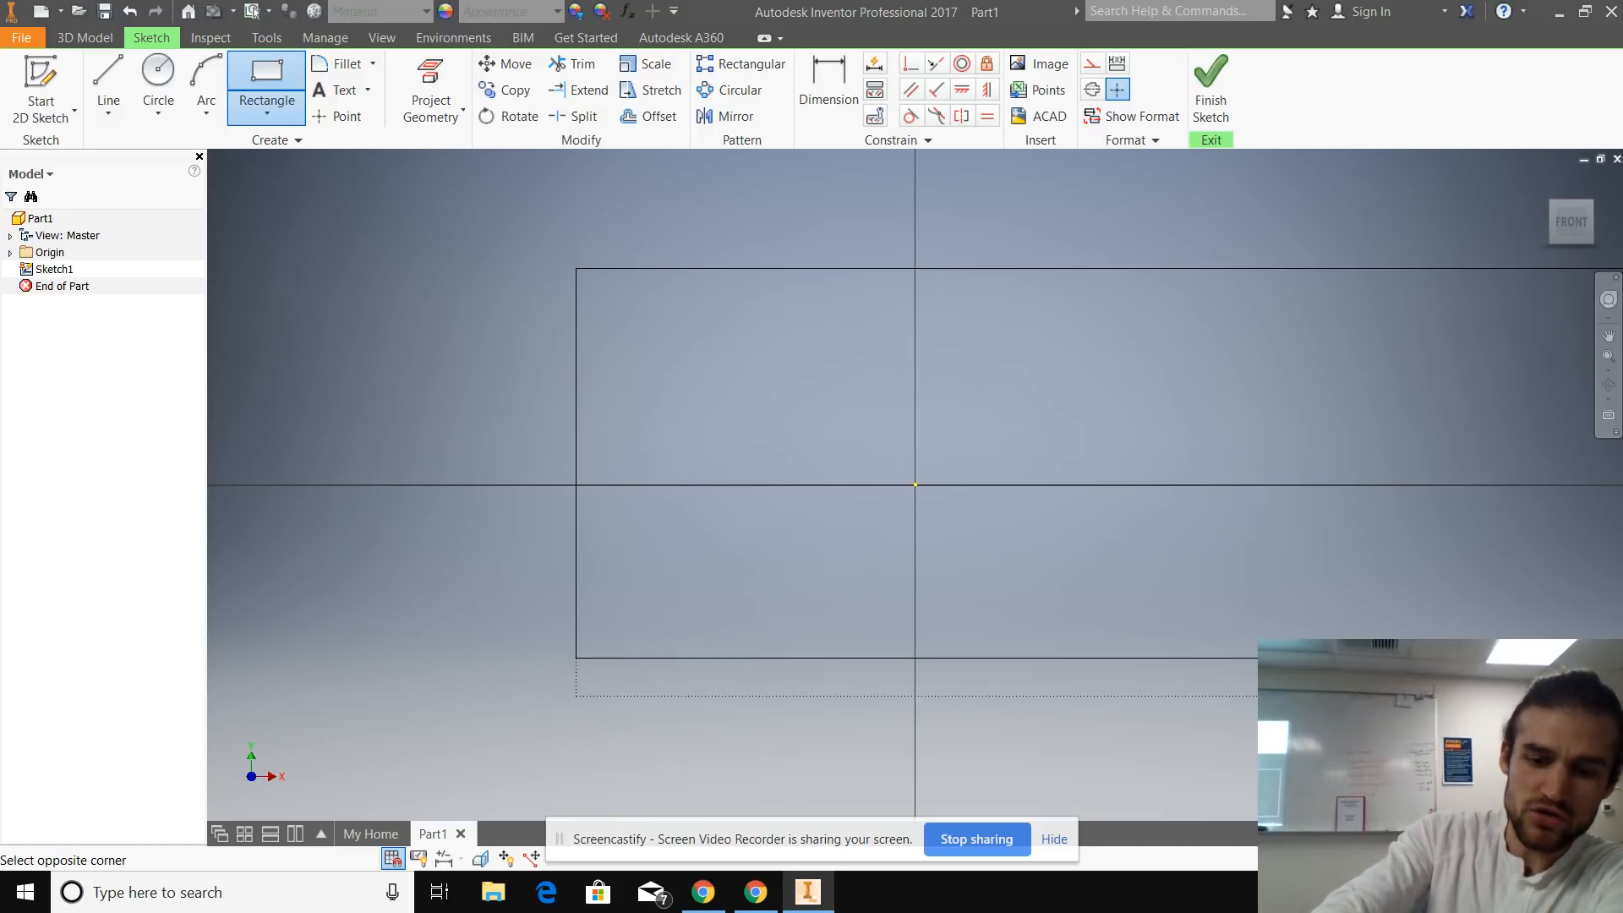
key(Return)
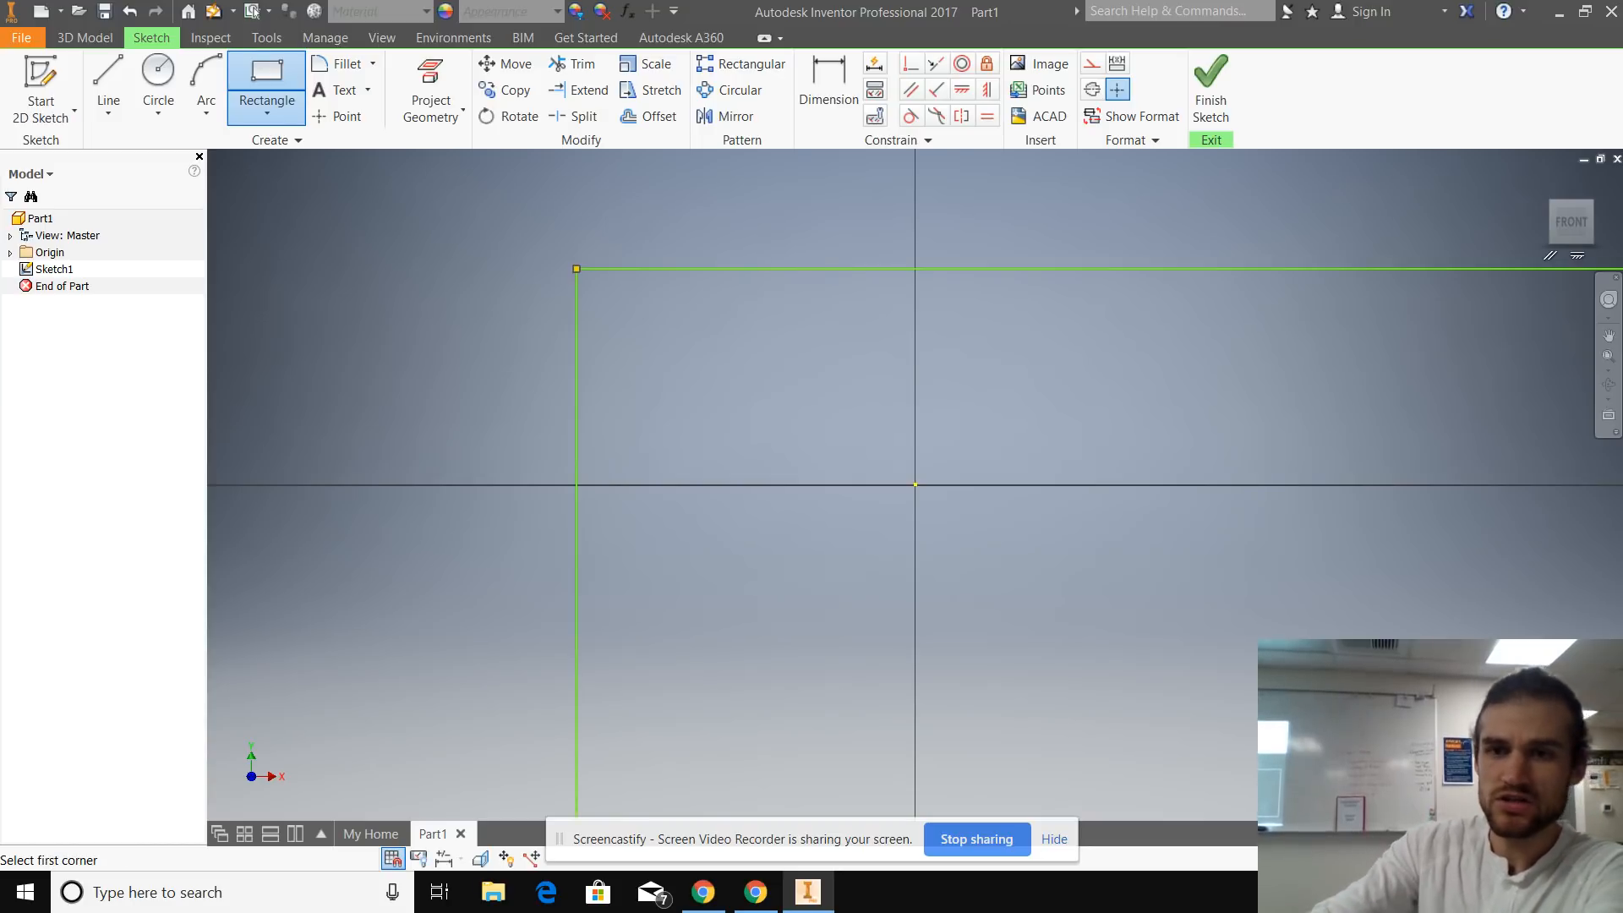
click(1577, 224)
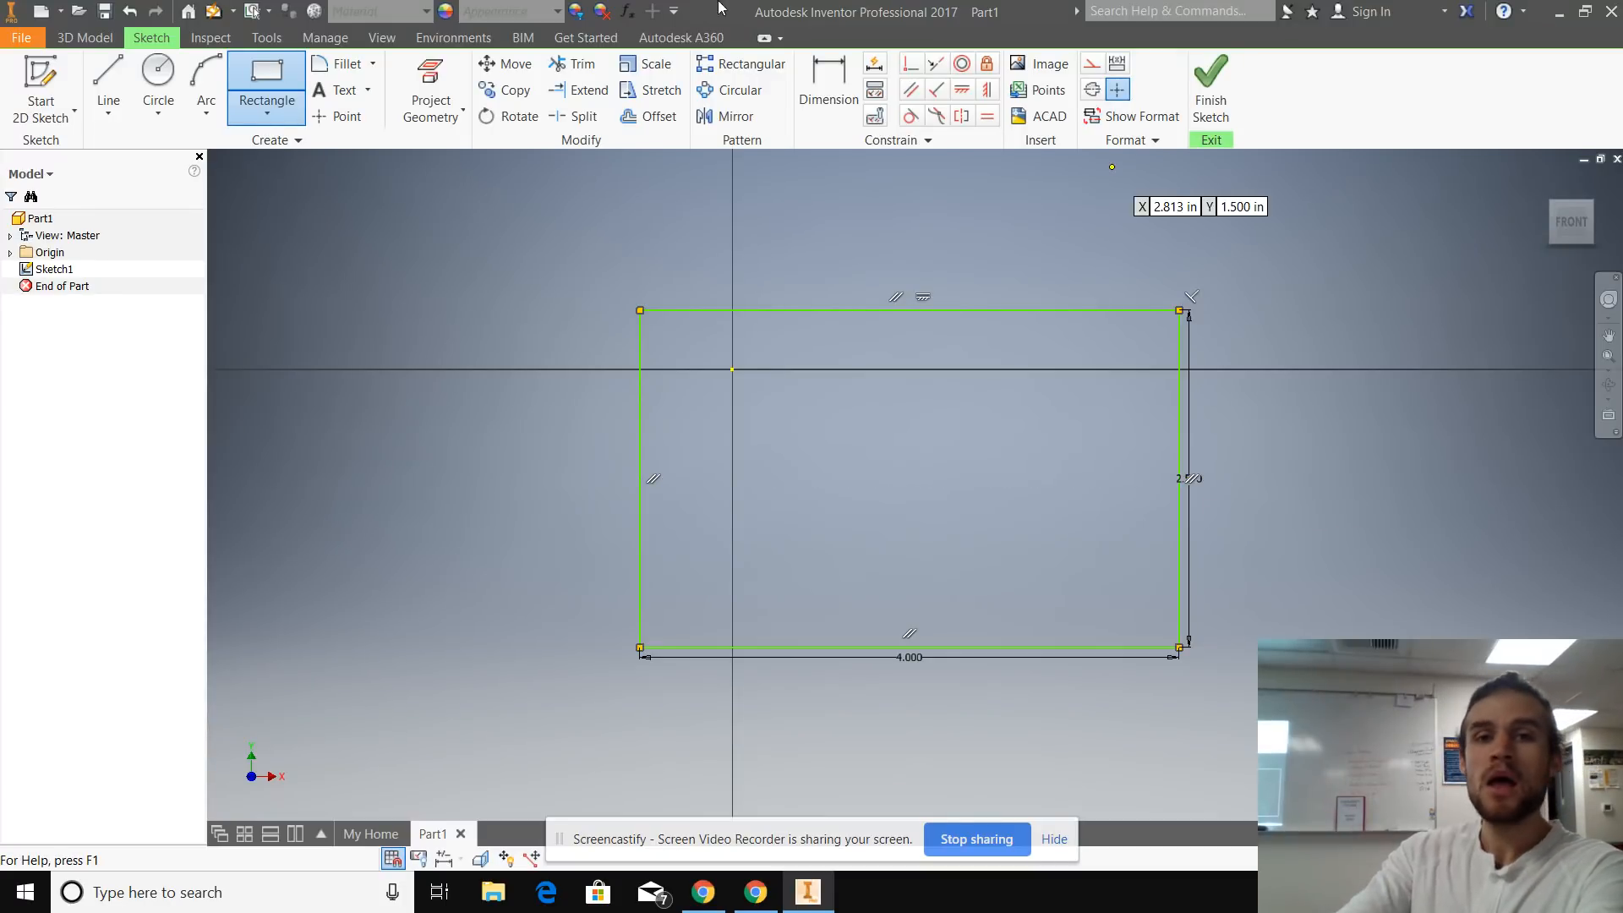
click(828, 85)
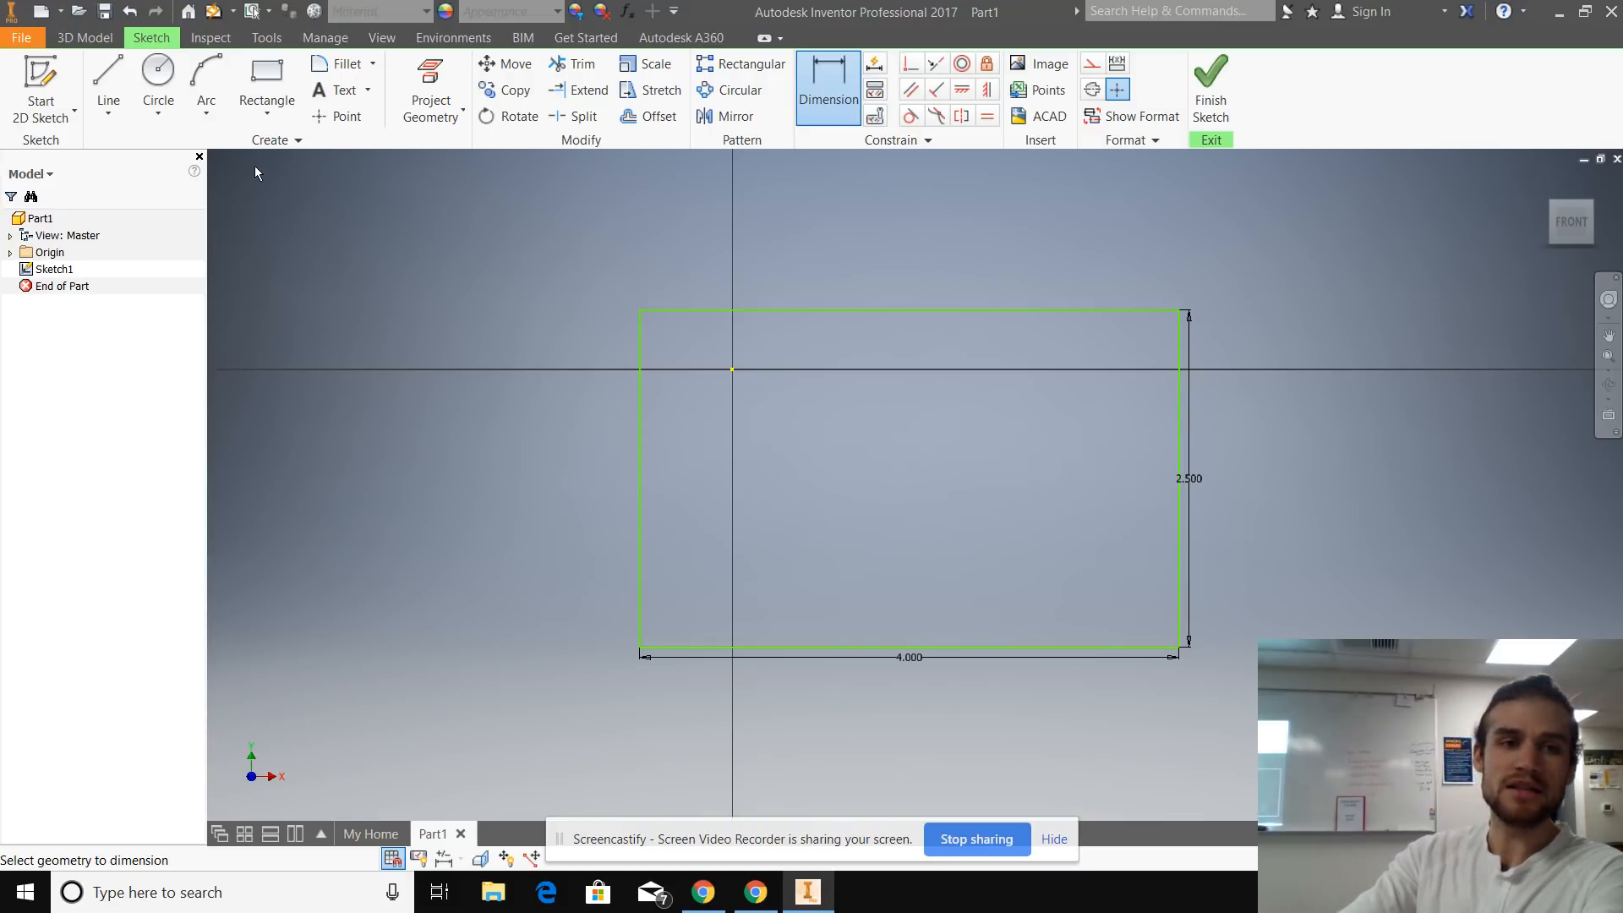
key(Escape)
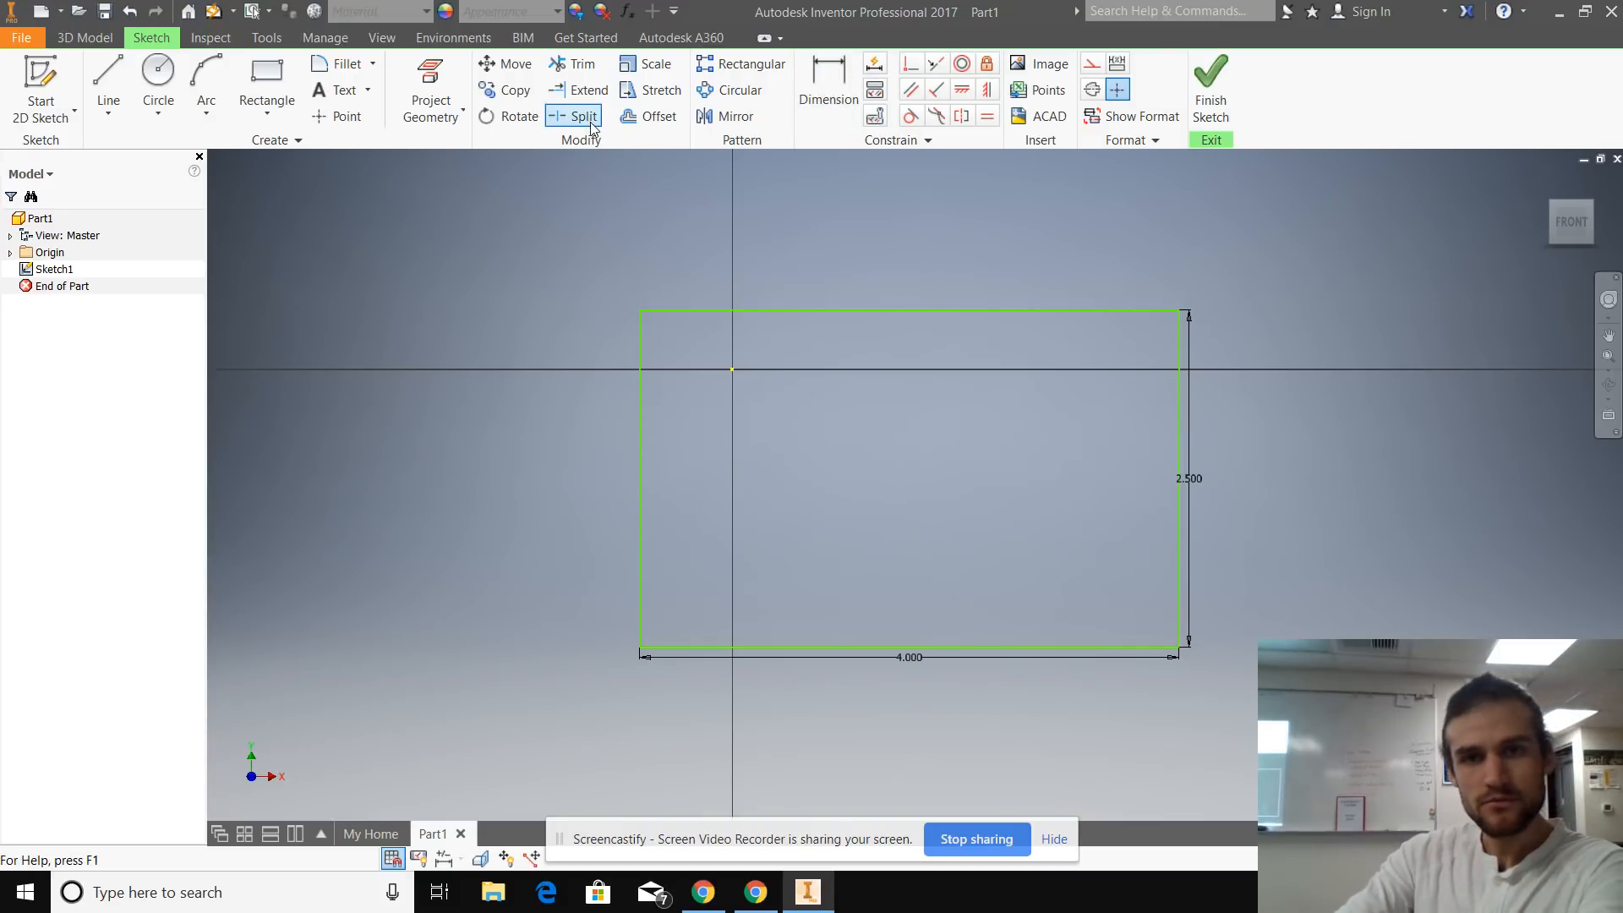
click(1210, 85)
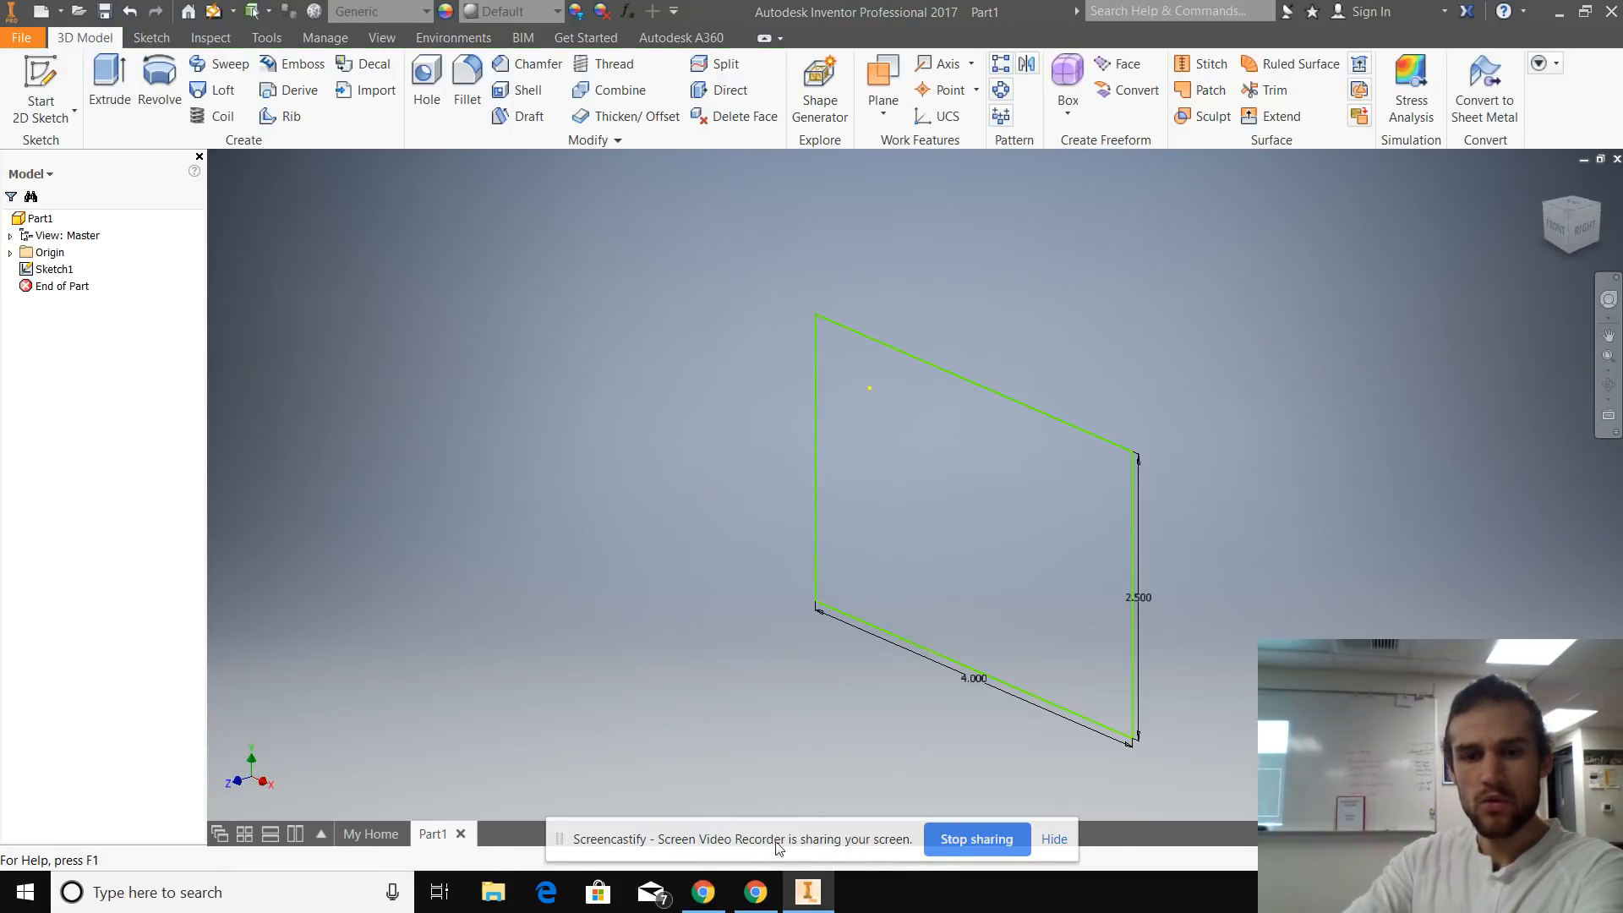
Check the part drawing in Chrome, return to Inventor and extrude the rectangle 2.5 in toward the back.
click(756, 891)
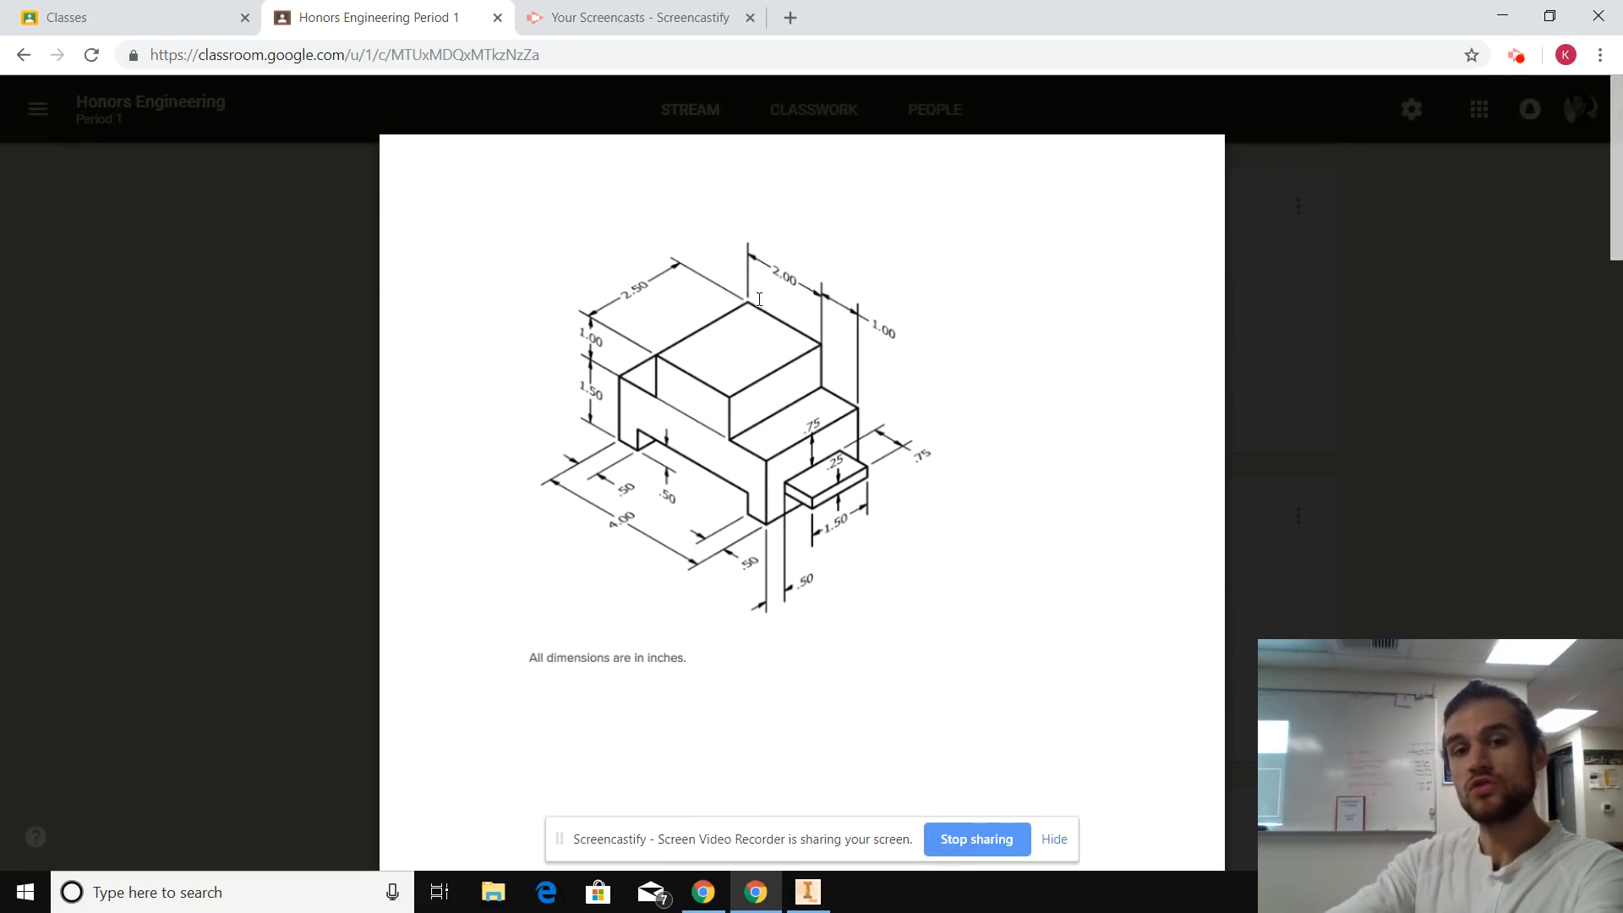
click(807, 891)
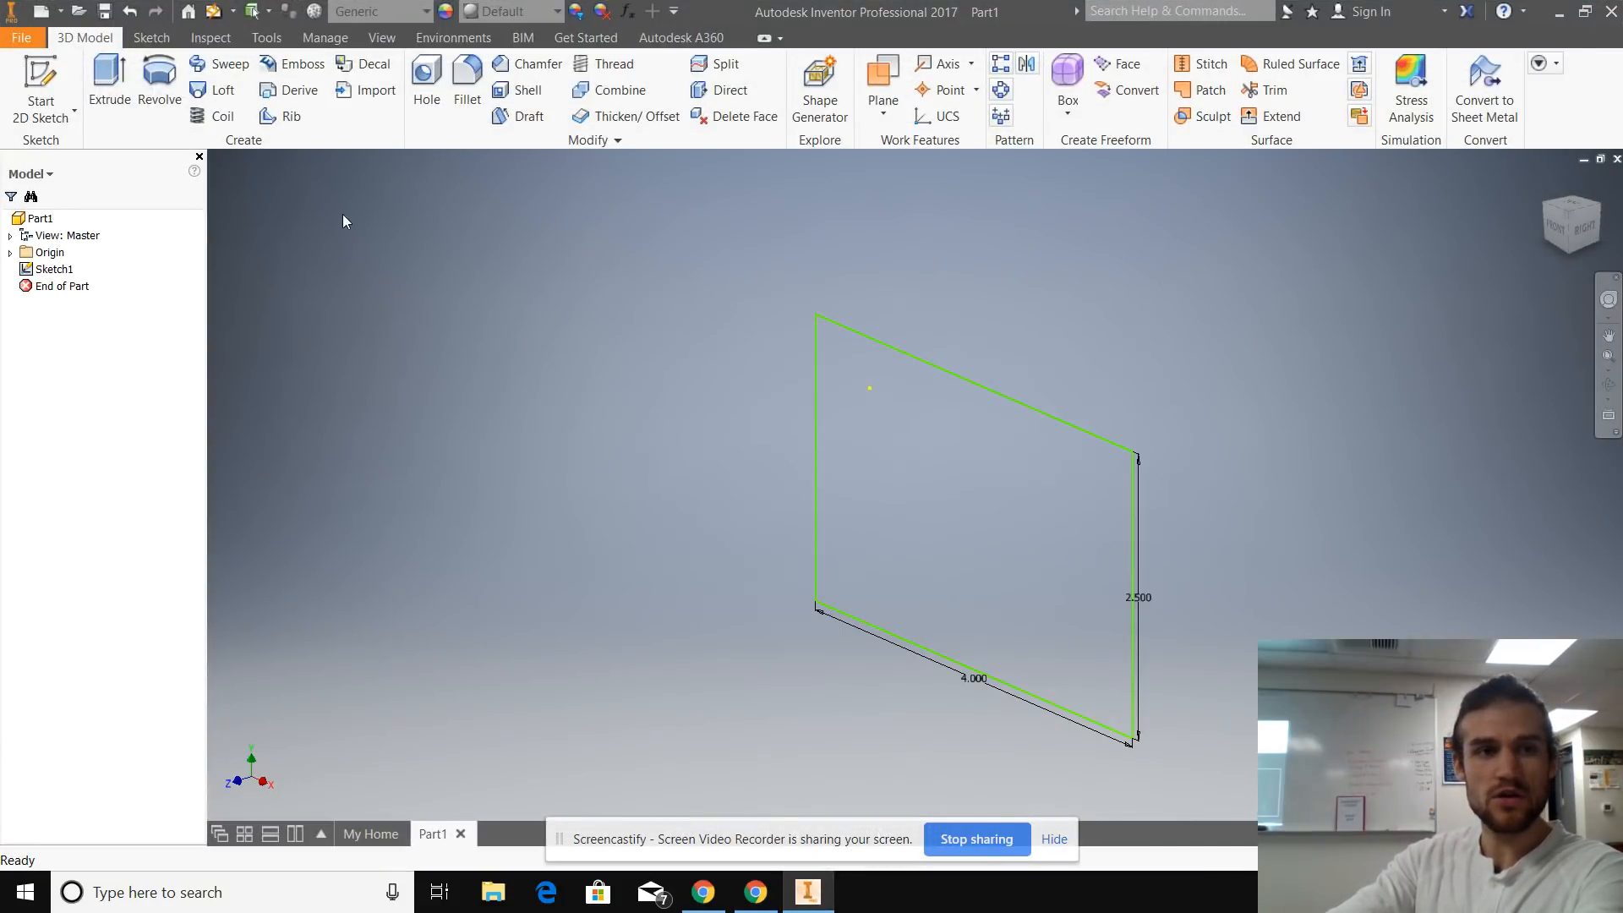
click(110, 85)
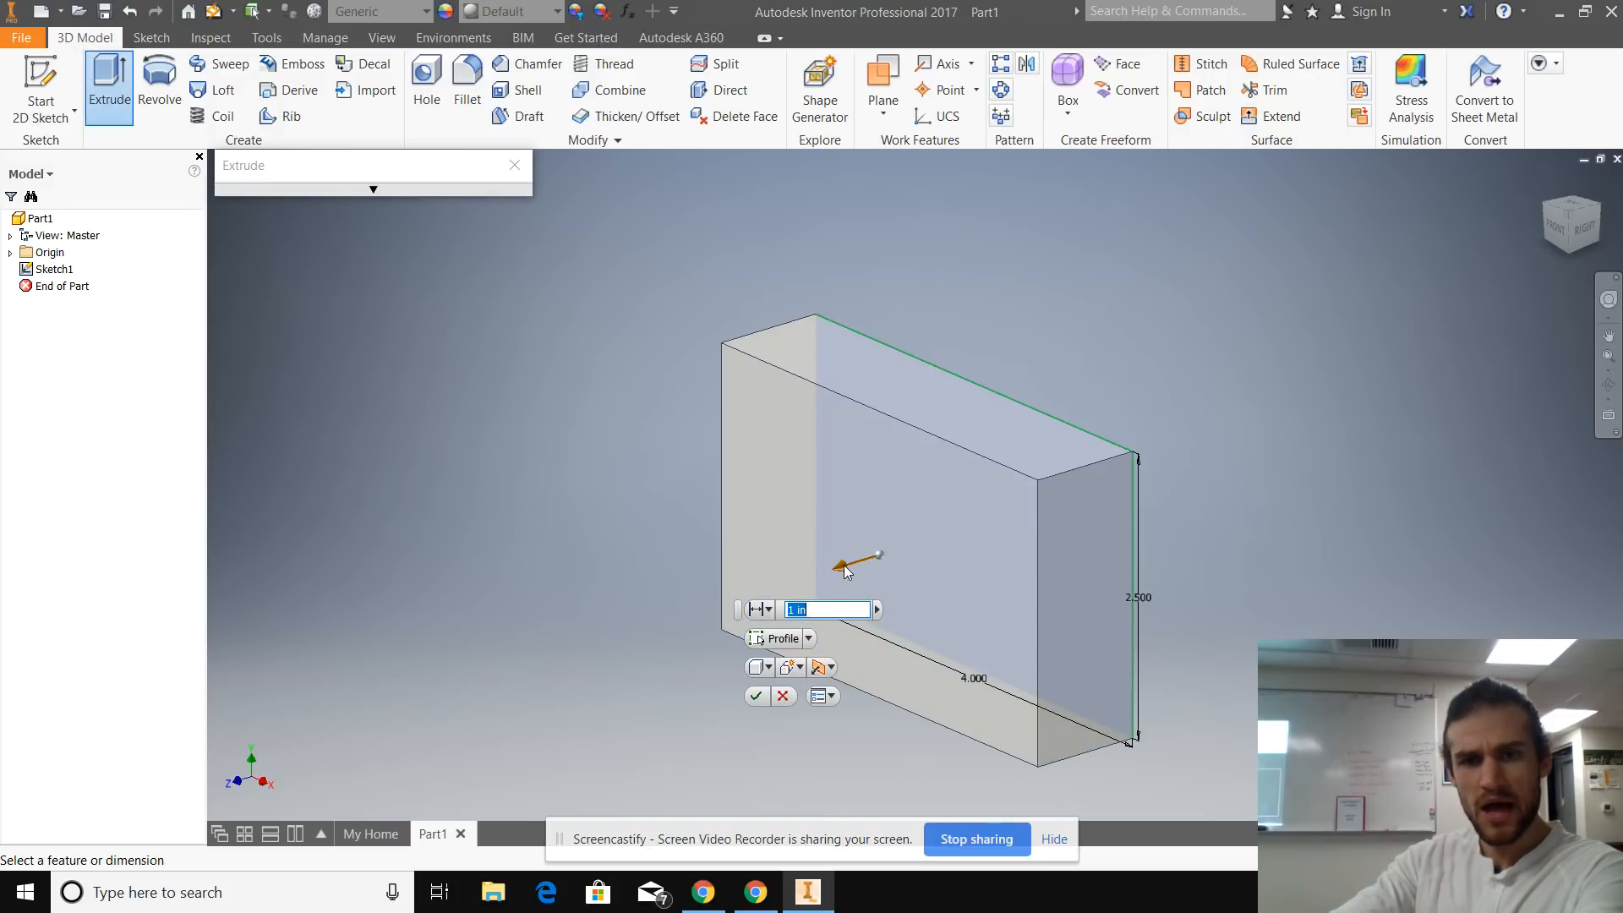
drag(833, 570, 1208, 495)
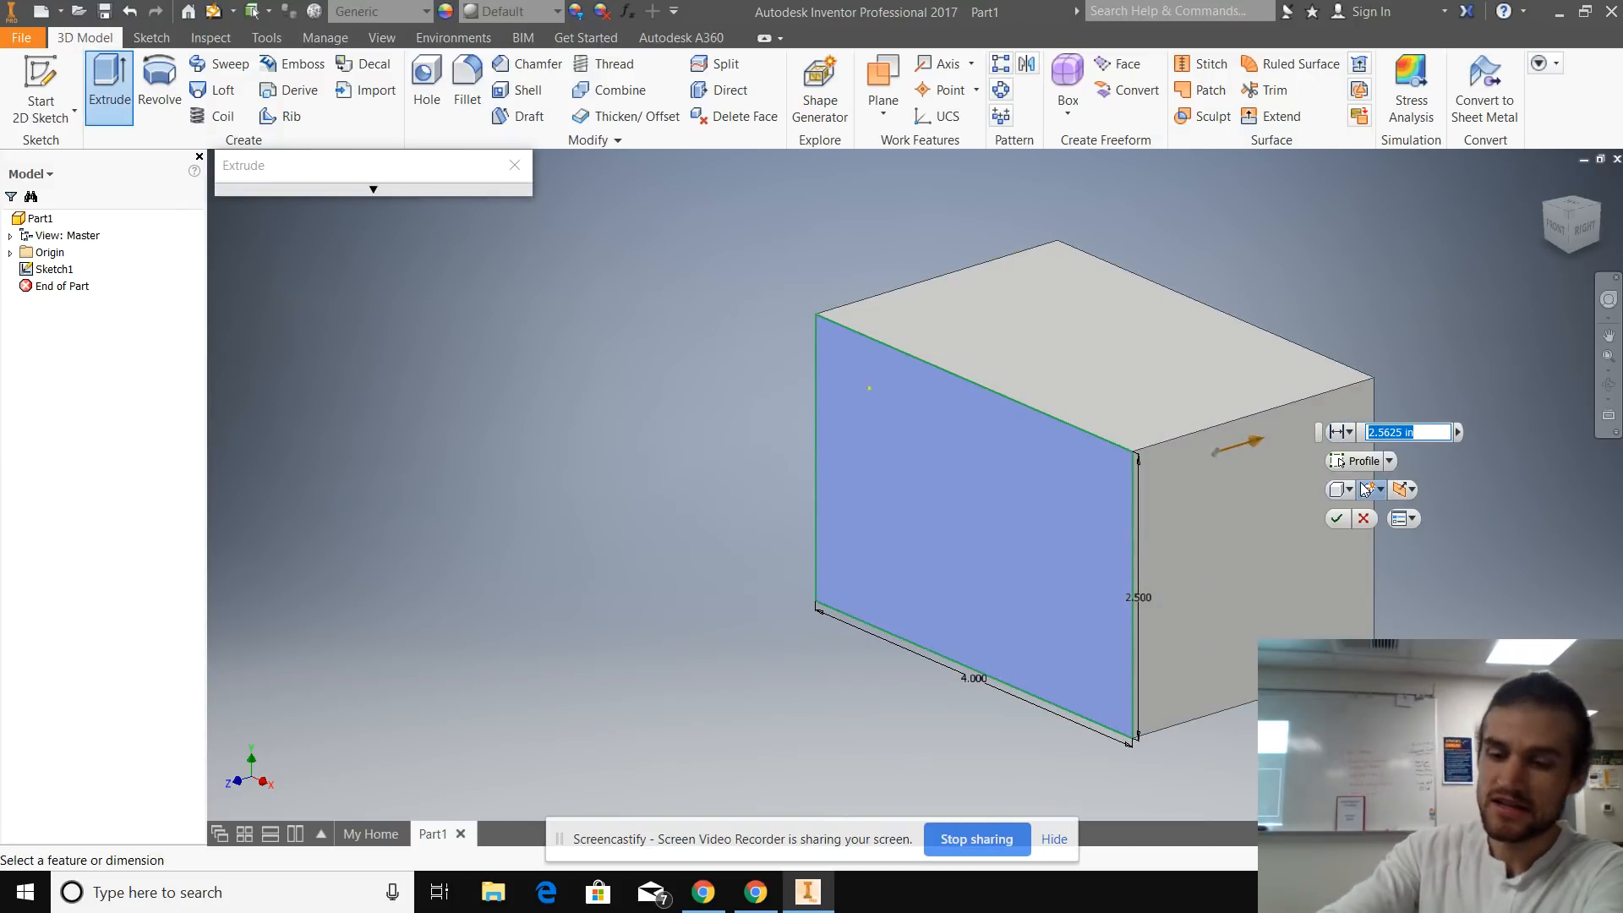
text(-2.5)
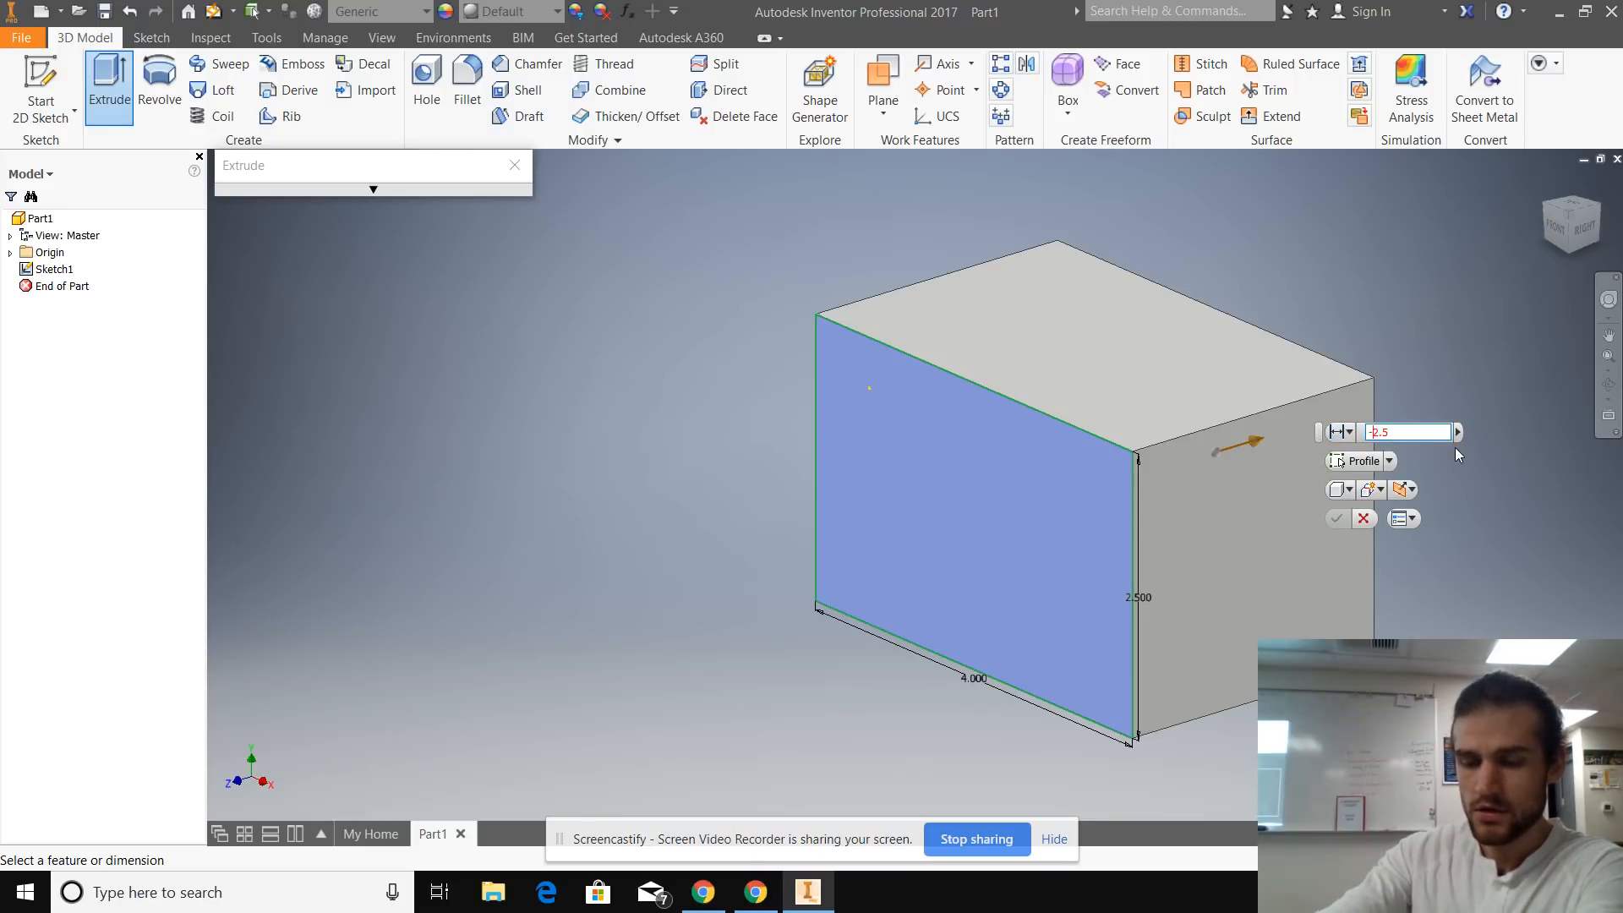
key(BackSpace)
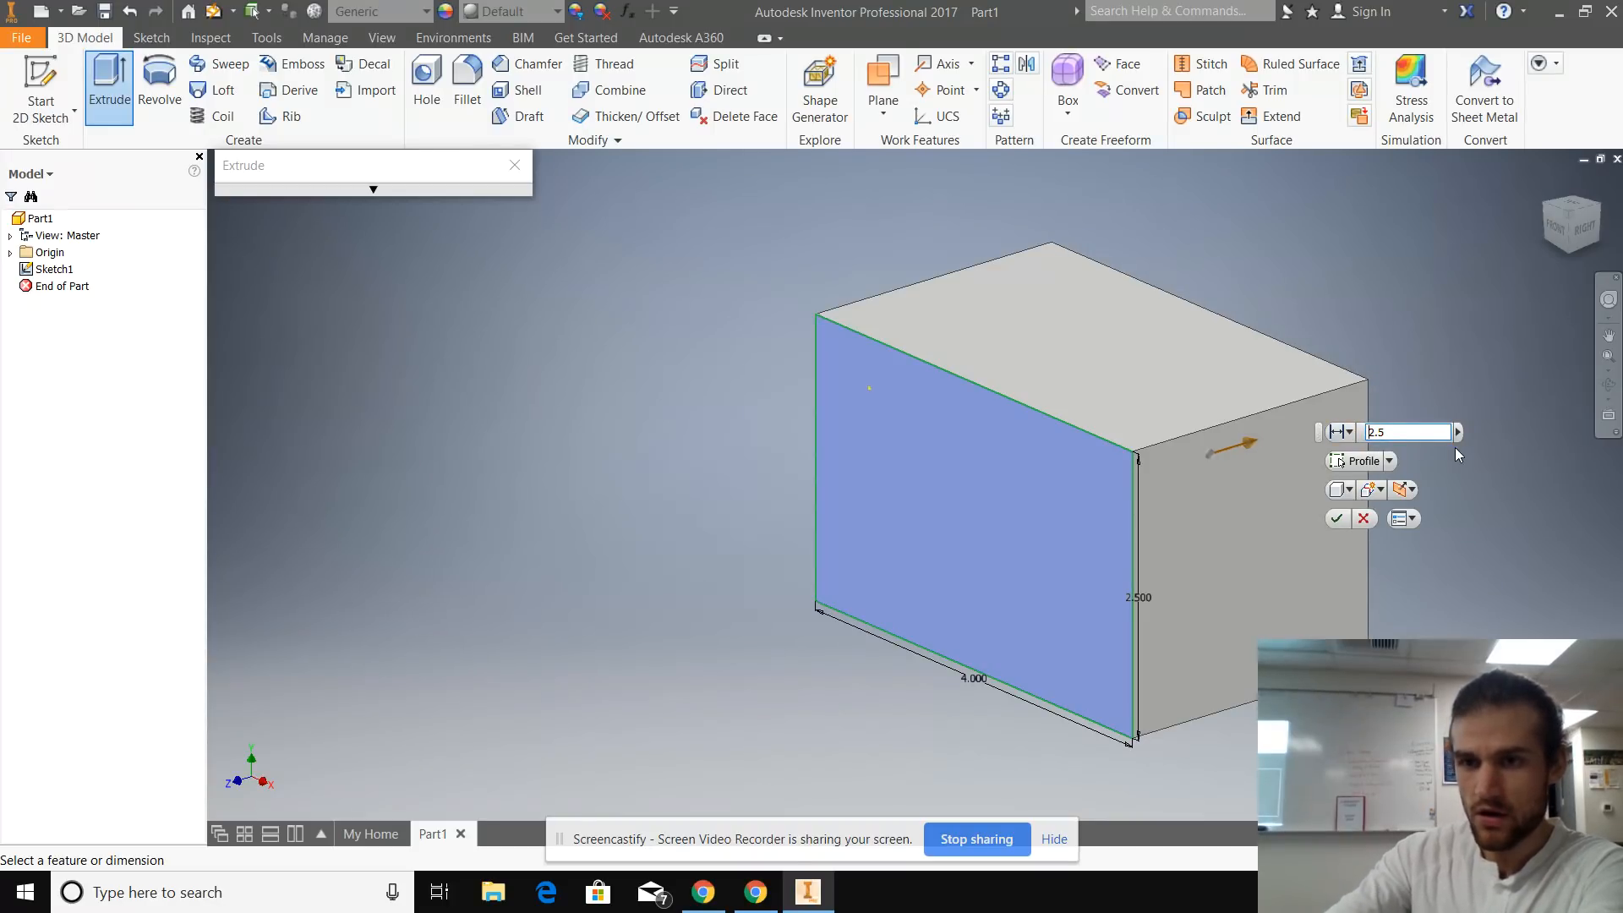
key(Return)
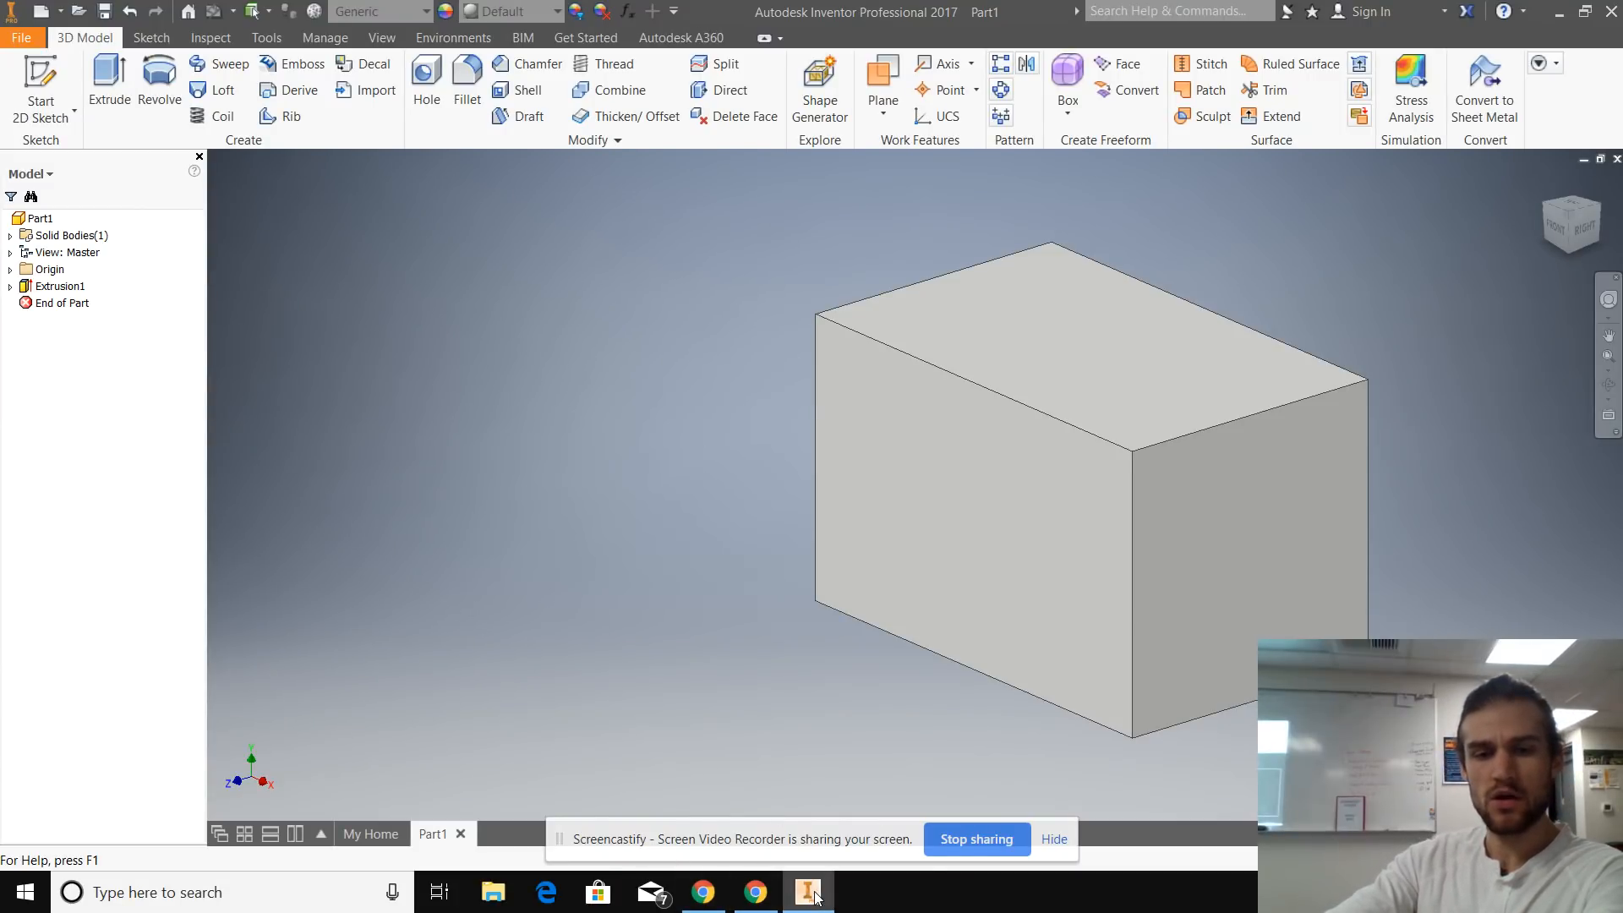
Consult the part drawing in Chrome again, and in Inventor start a 2D sketch on the block's front face.
click(756, 892)
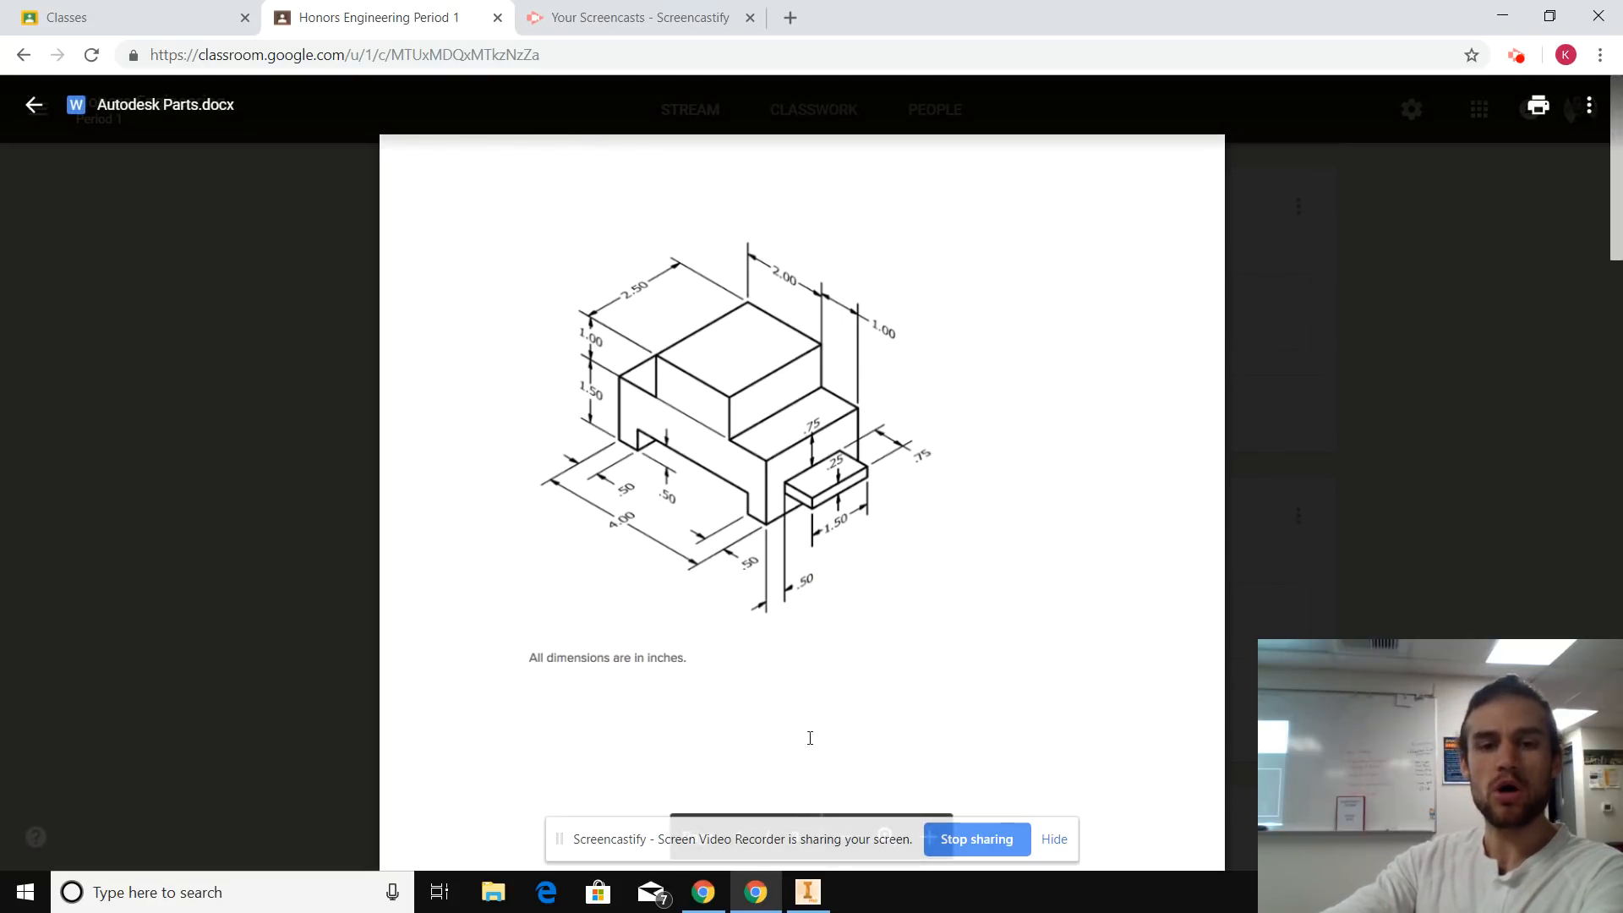
click(807, 891)
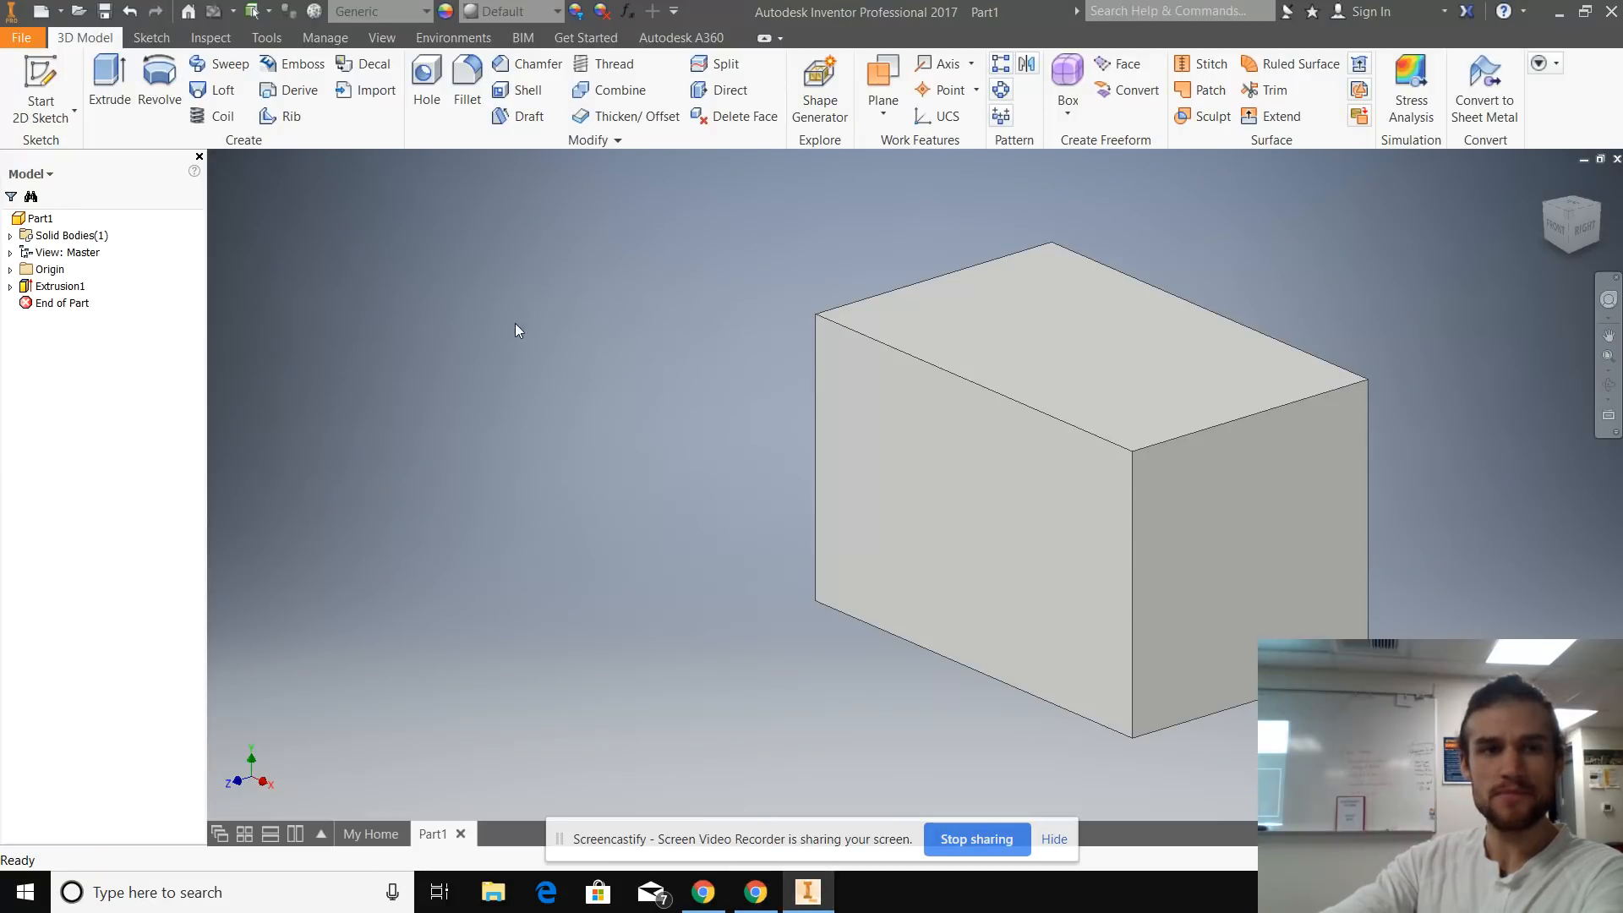
click(42, 115)
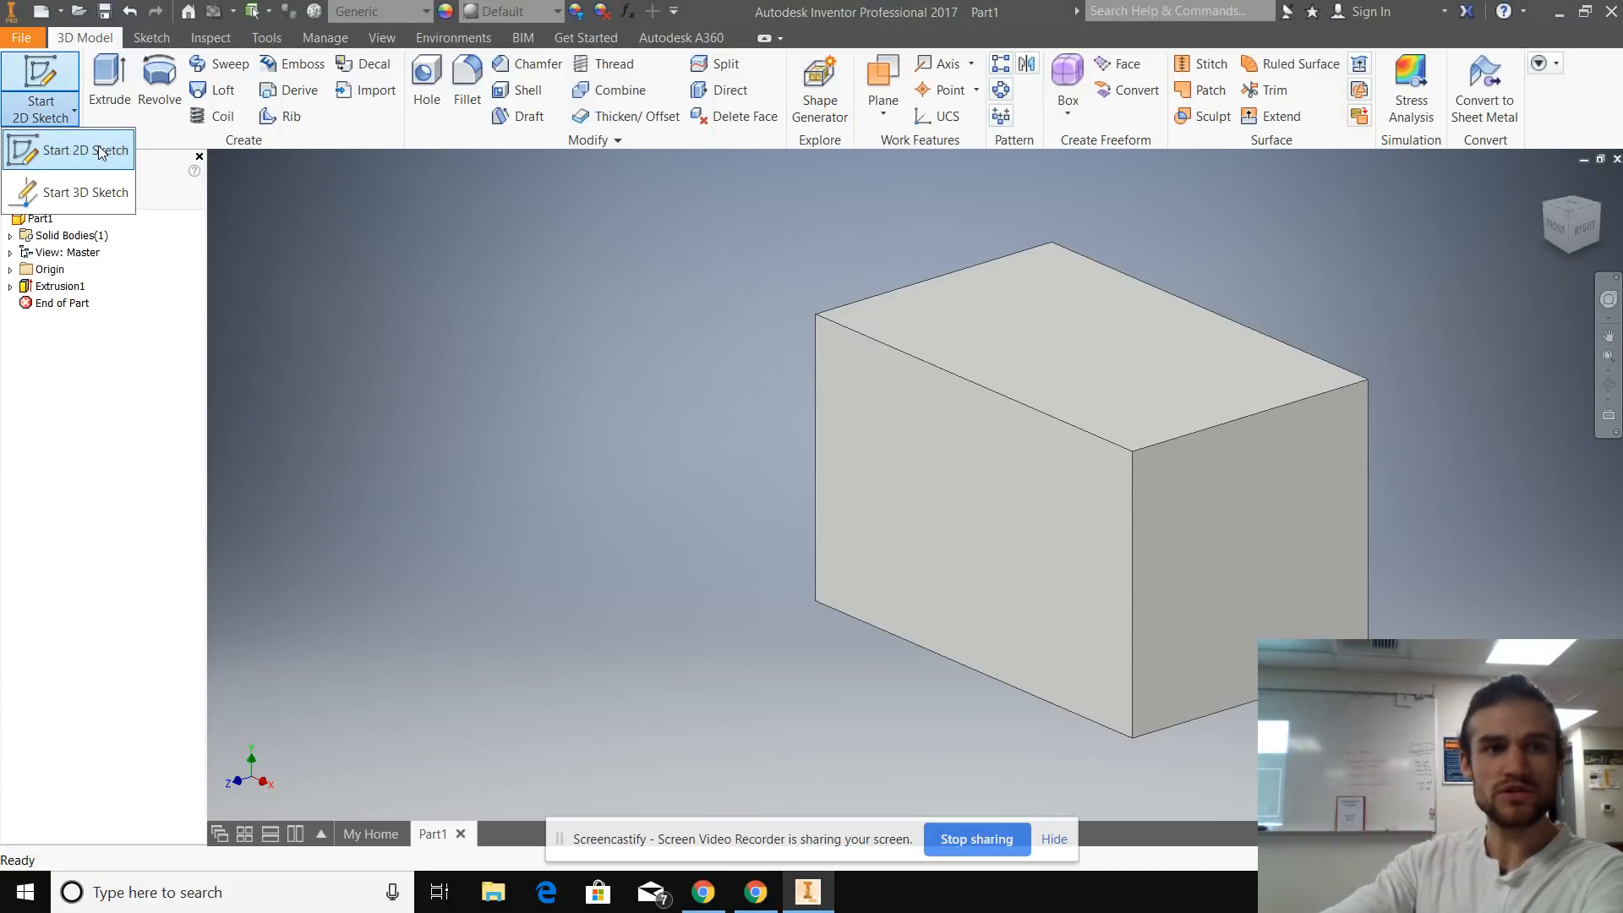
click(59, 149)
click(504, 598)
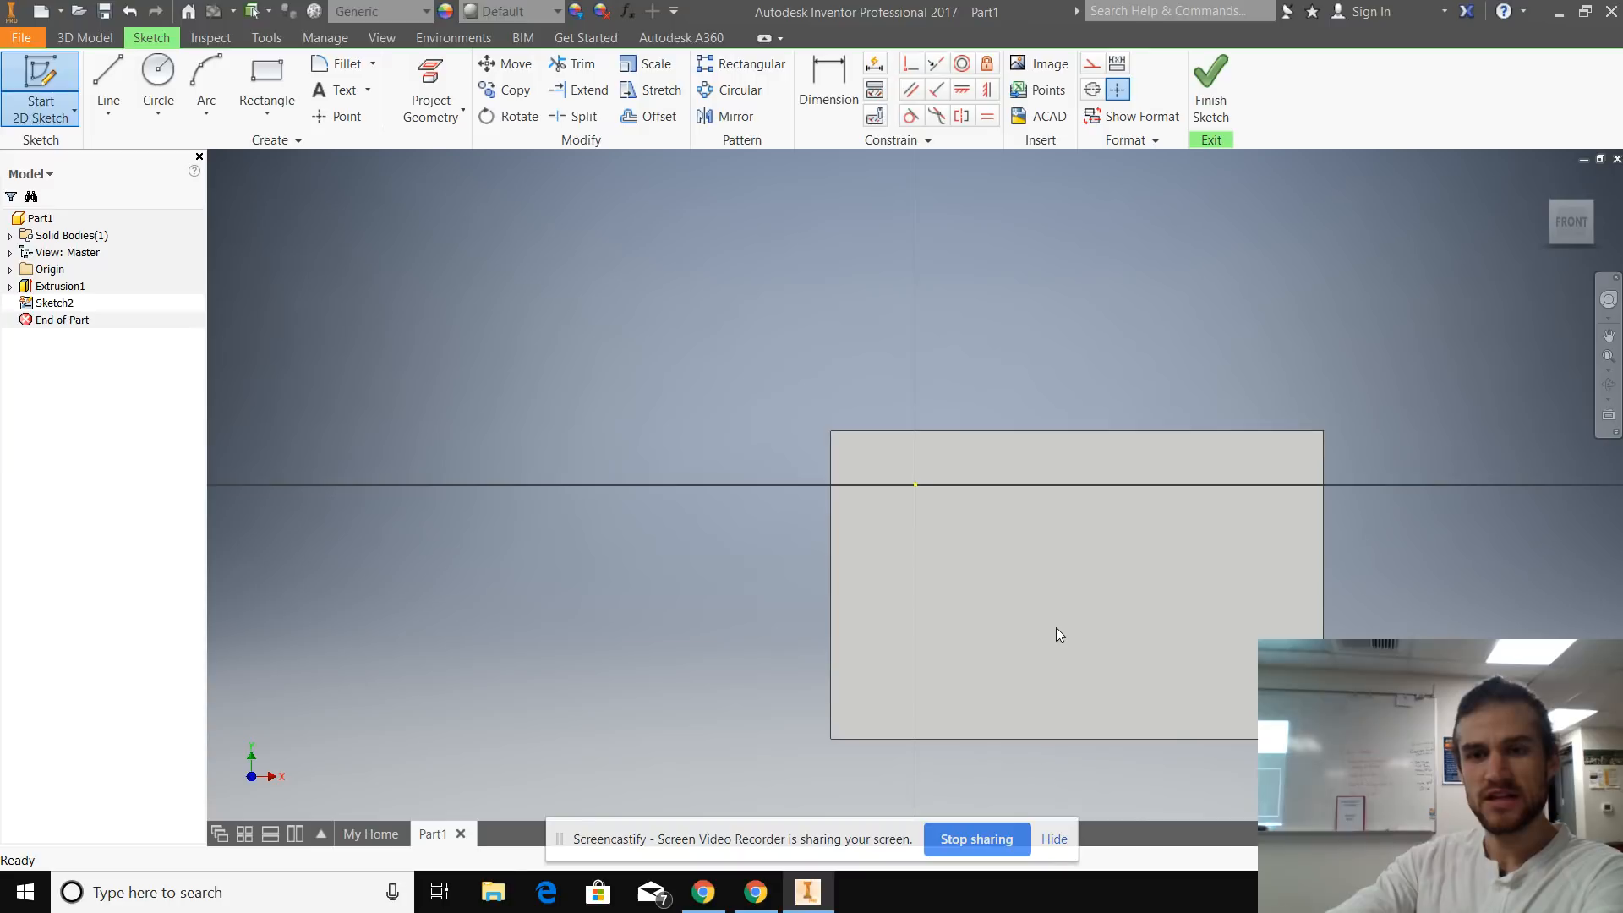
mouse_move(1016, 504)
mouse_down()
mouse_move(767, 352)
mouse_move(1033, 507)
mouse_up()
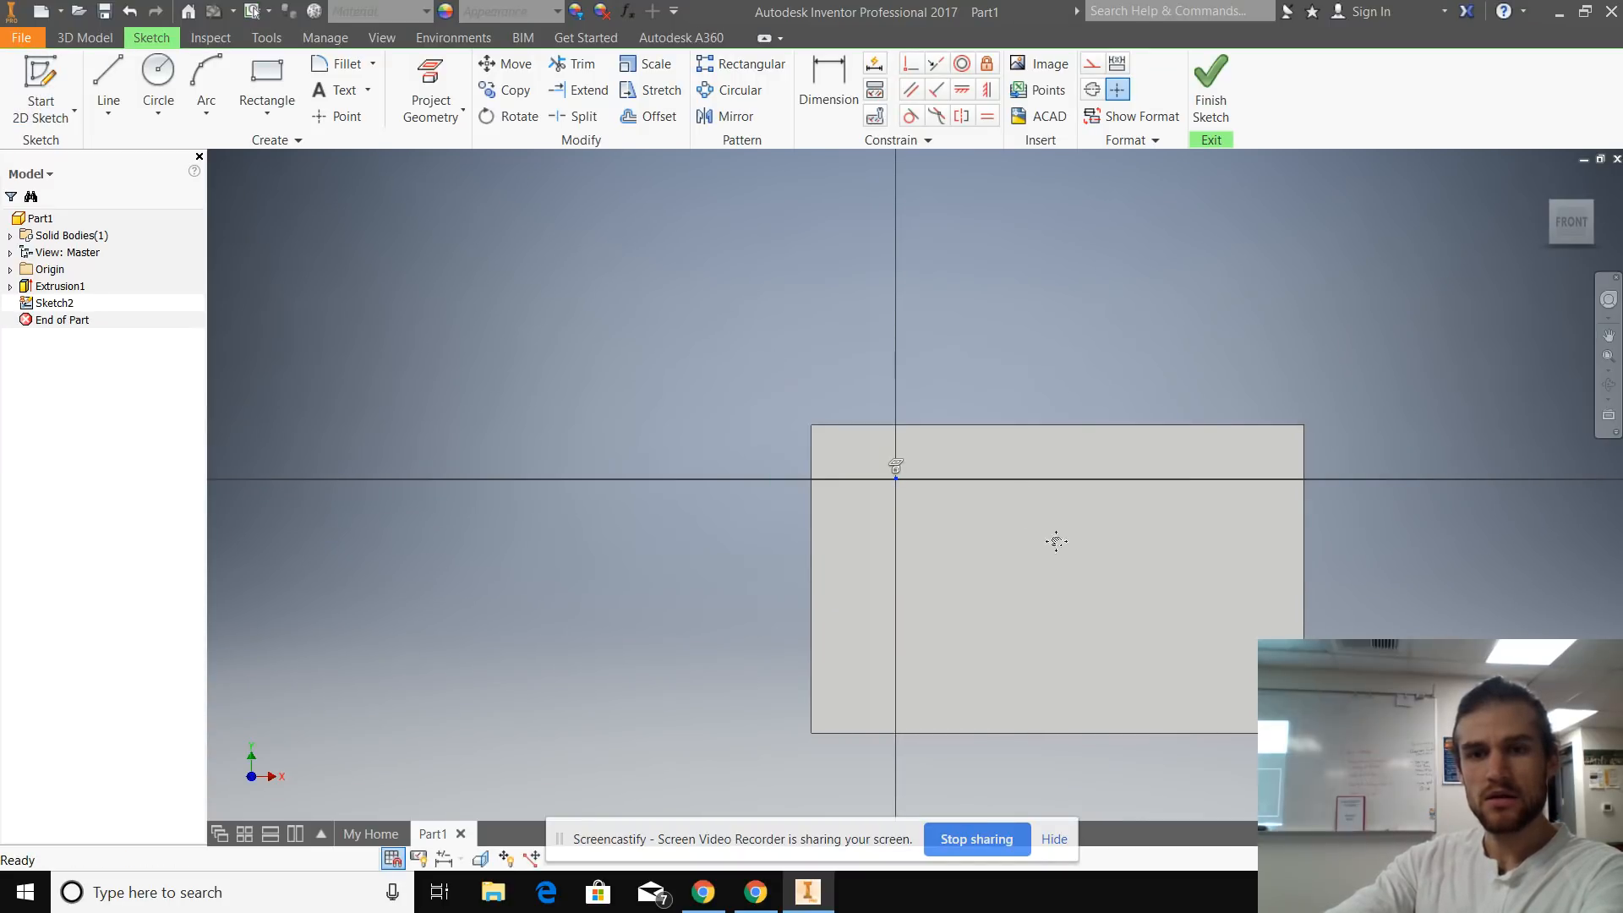
mouse_move(1054, 540)
middle_down()
mouse_move(772, 305)
mouse_move(814, 332)
middle_up()
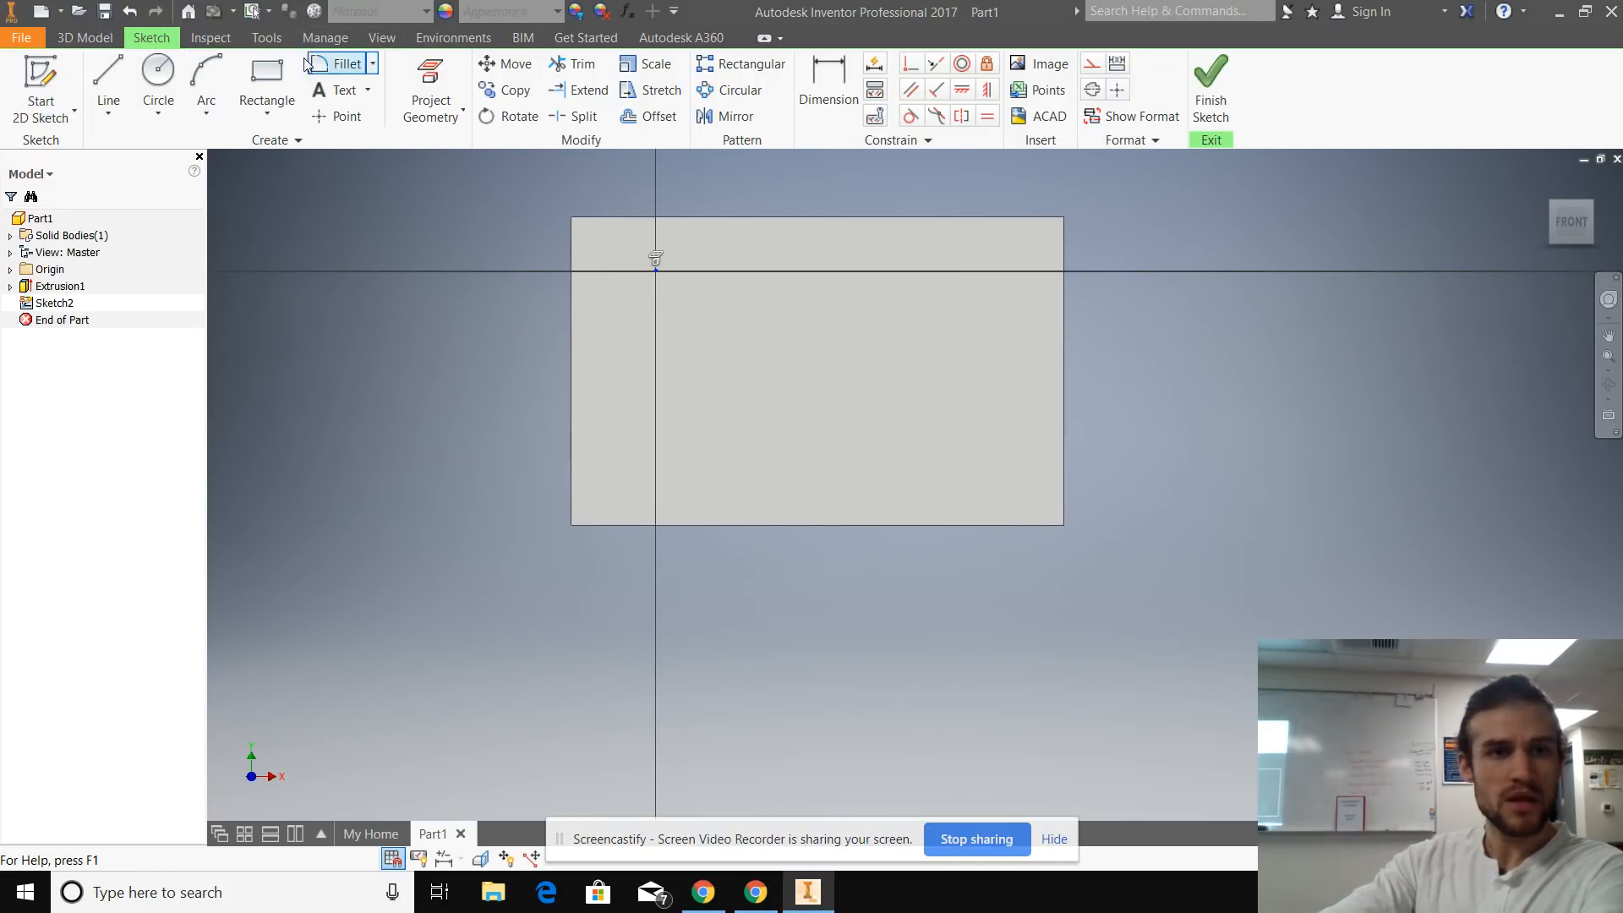
Sketch a rectangle about 3.06 in wide and 0.31 in high along the bottom edge of the front face.
click(266, 81)
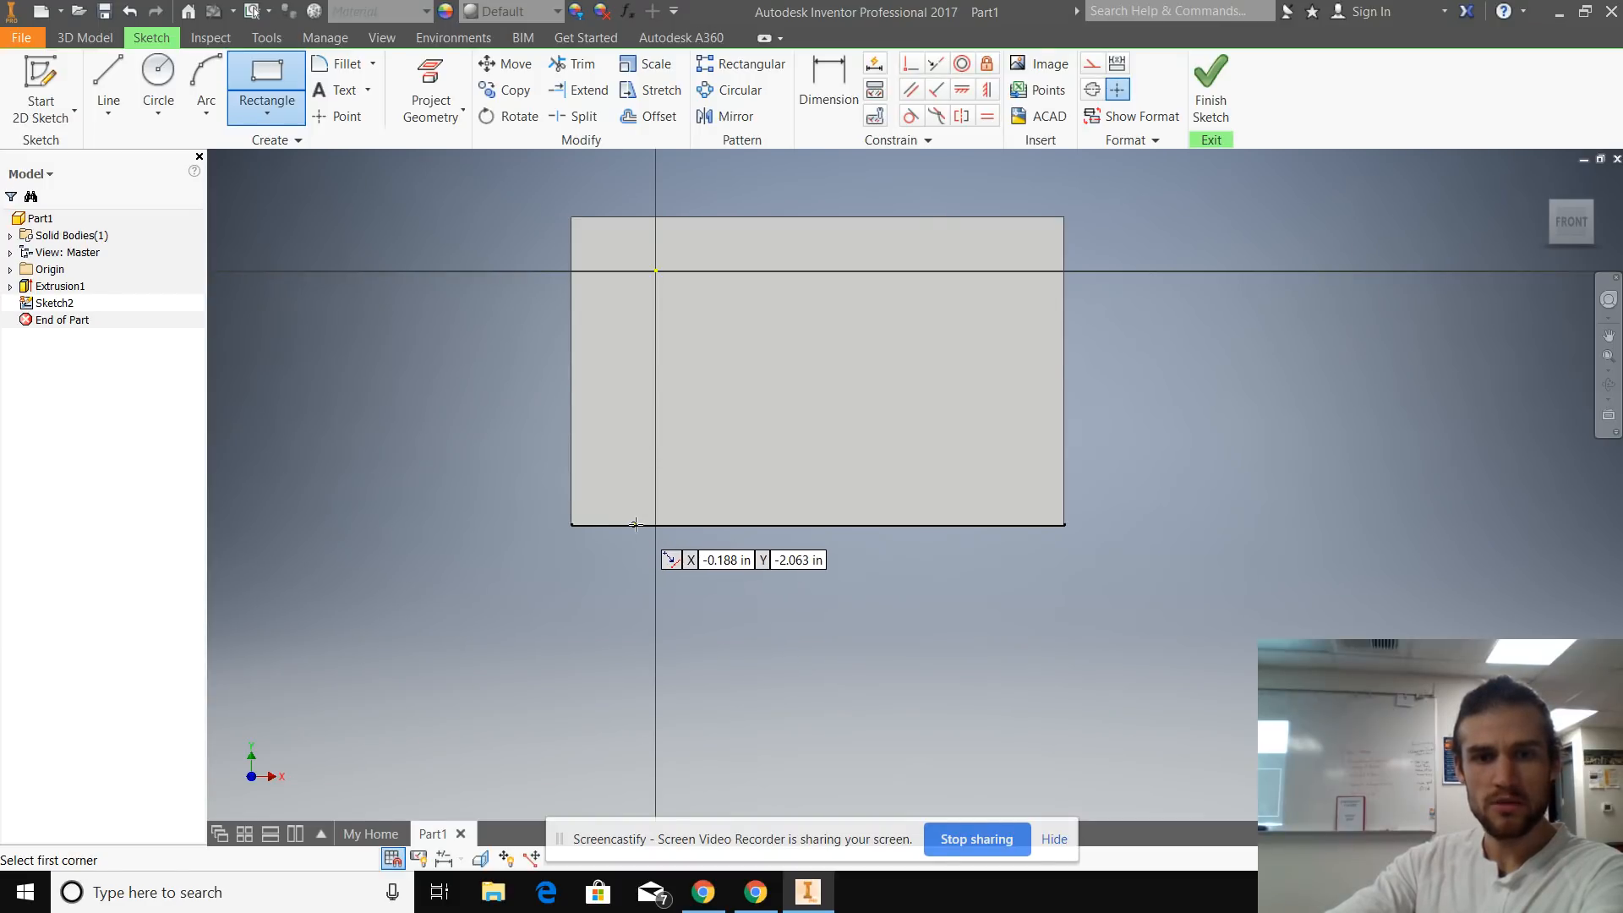
click(632, 524)
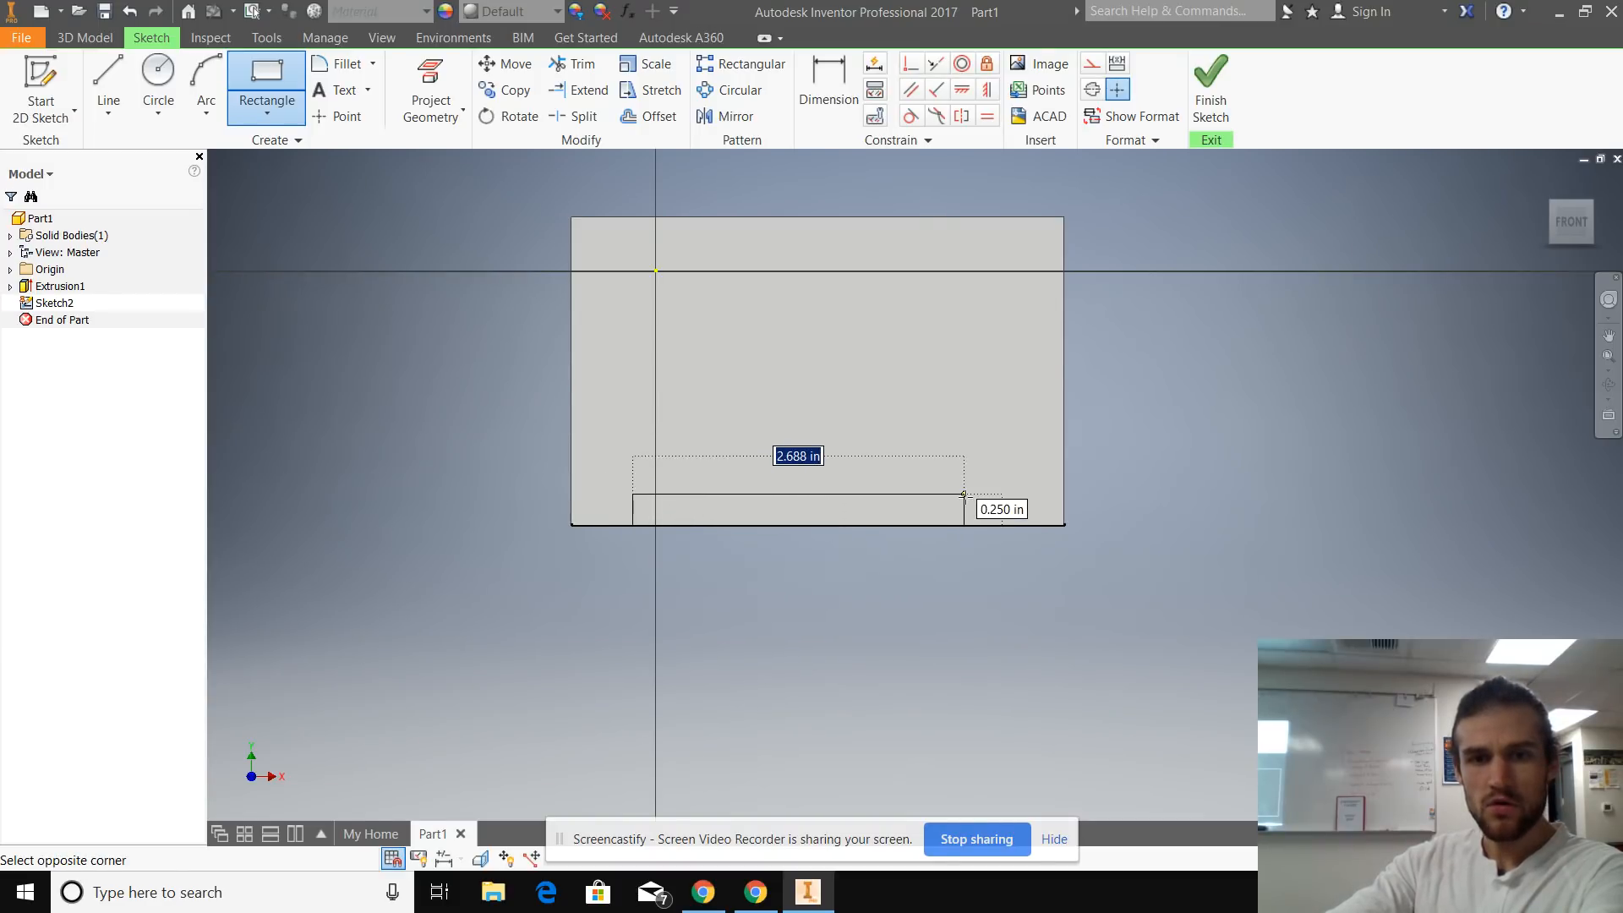
click(1009, 486)
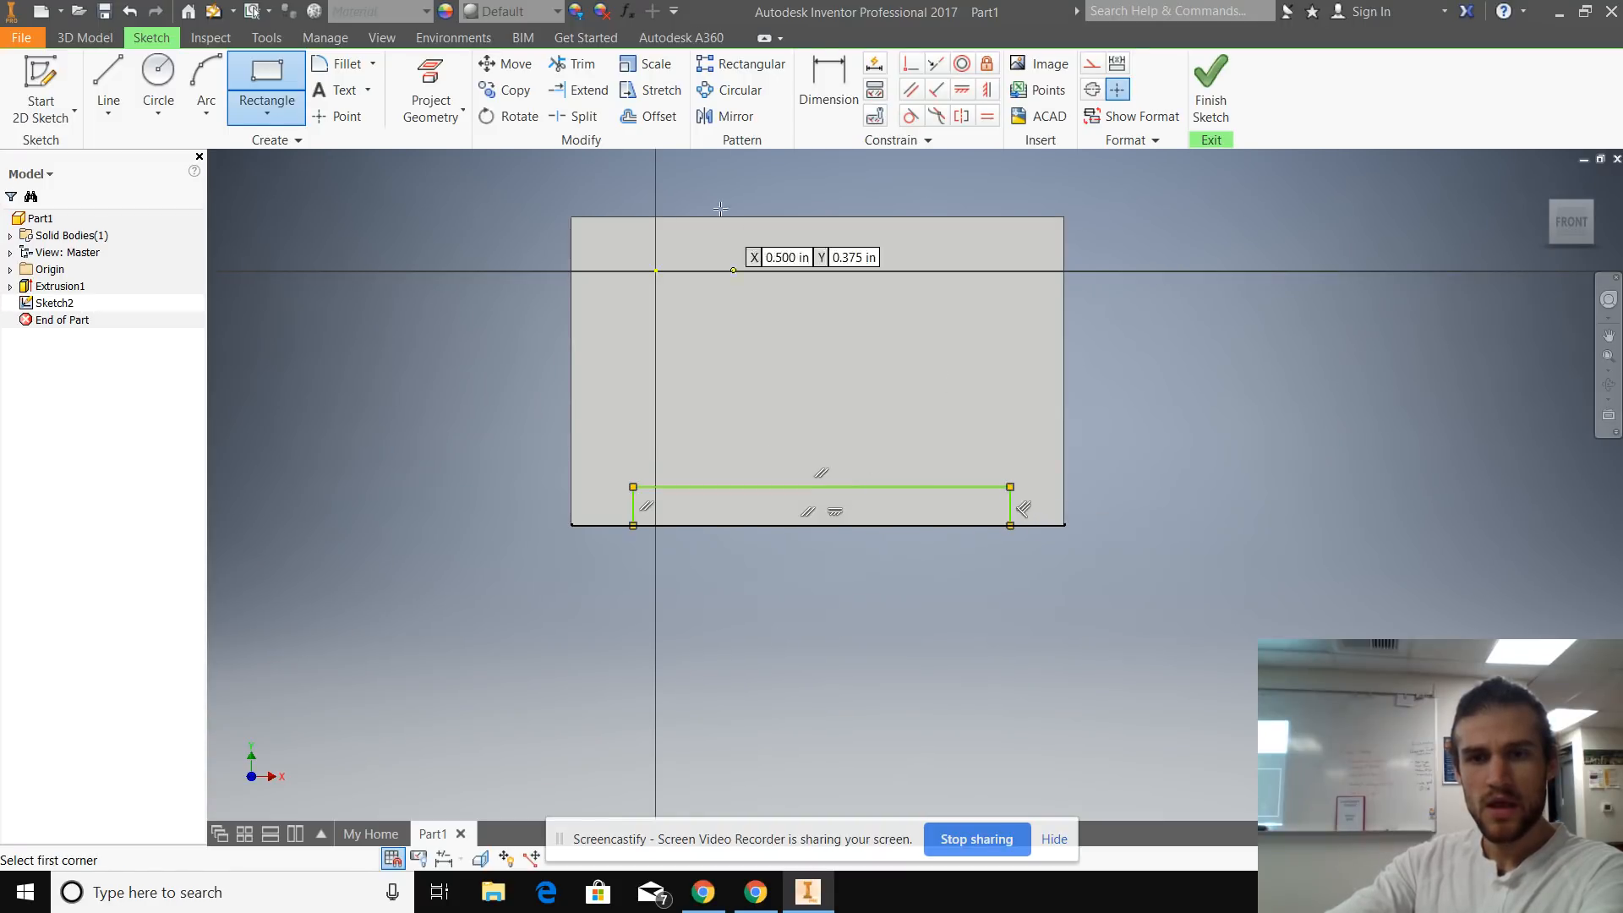
Dimension the notch rectangle's height from its upper edge to the block's bottom edge.
click(836, 68)
click(836, 68)
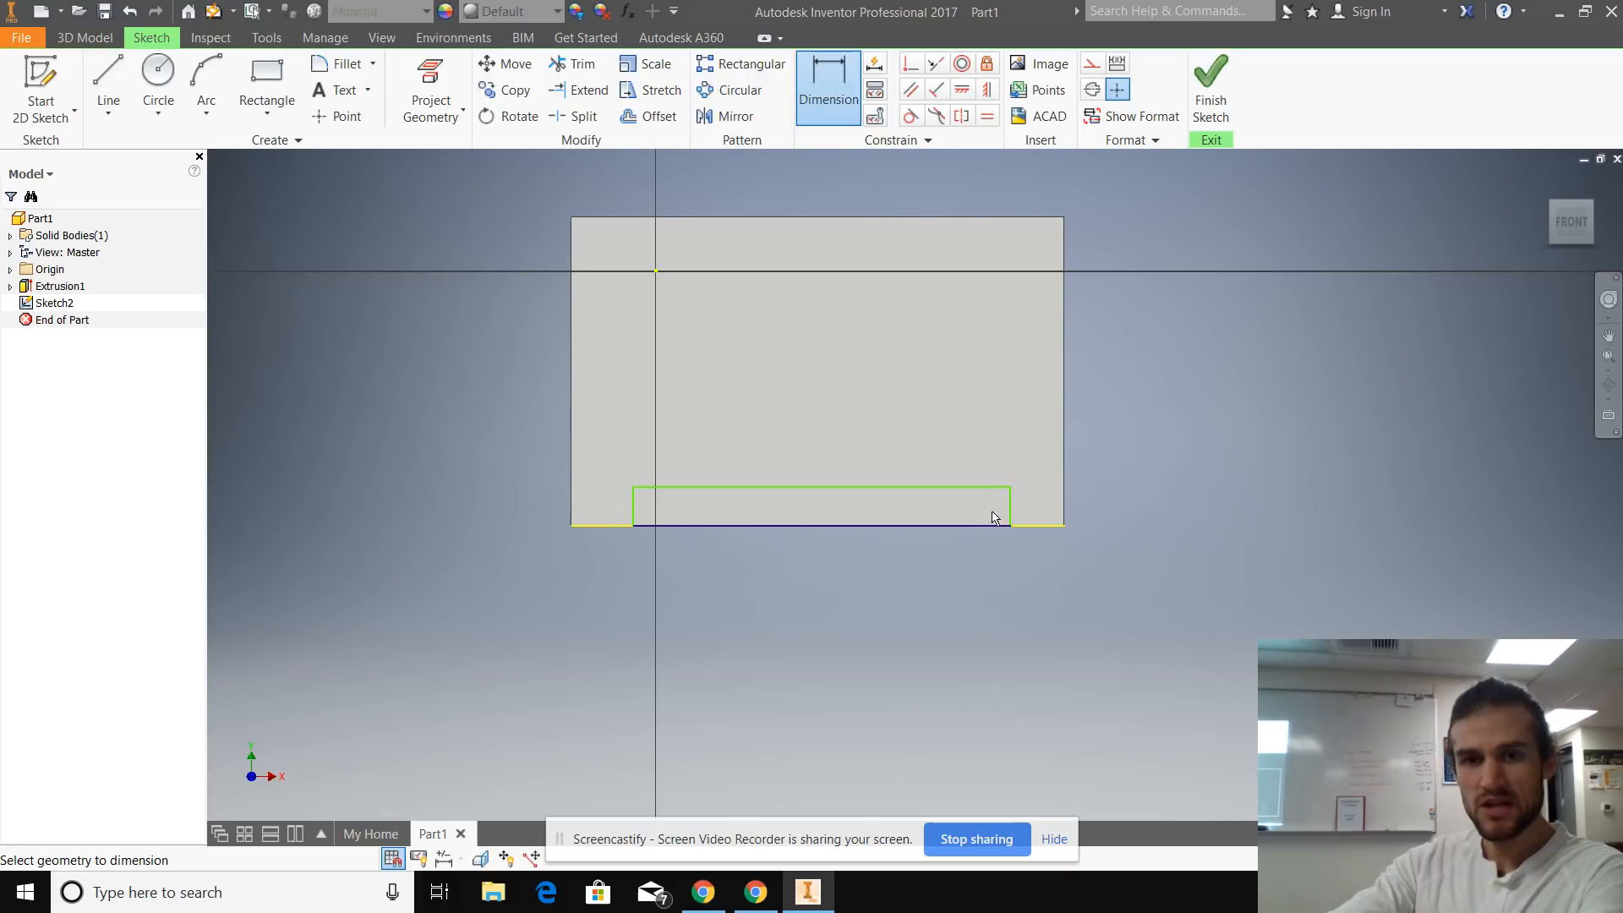
click(945, 487)
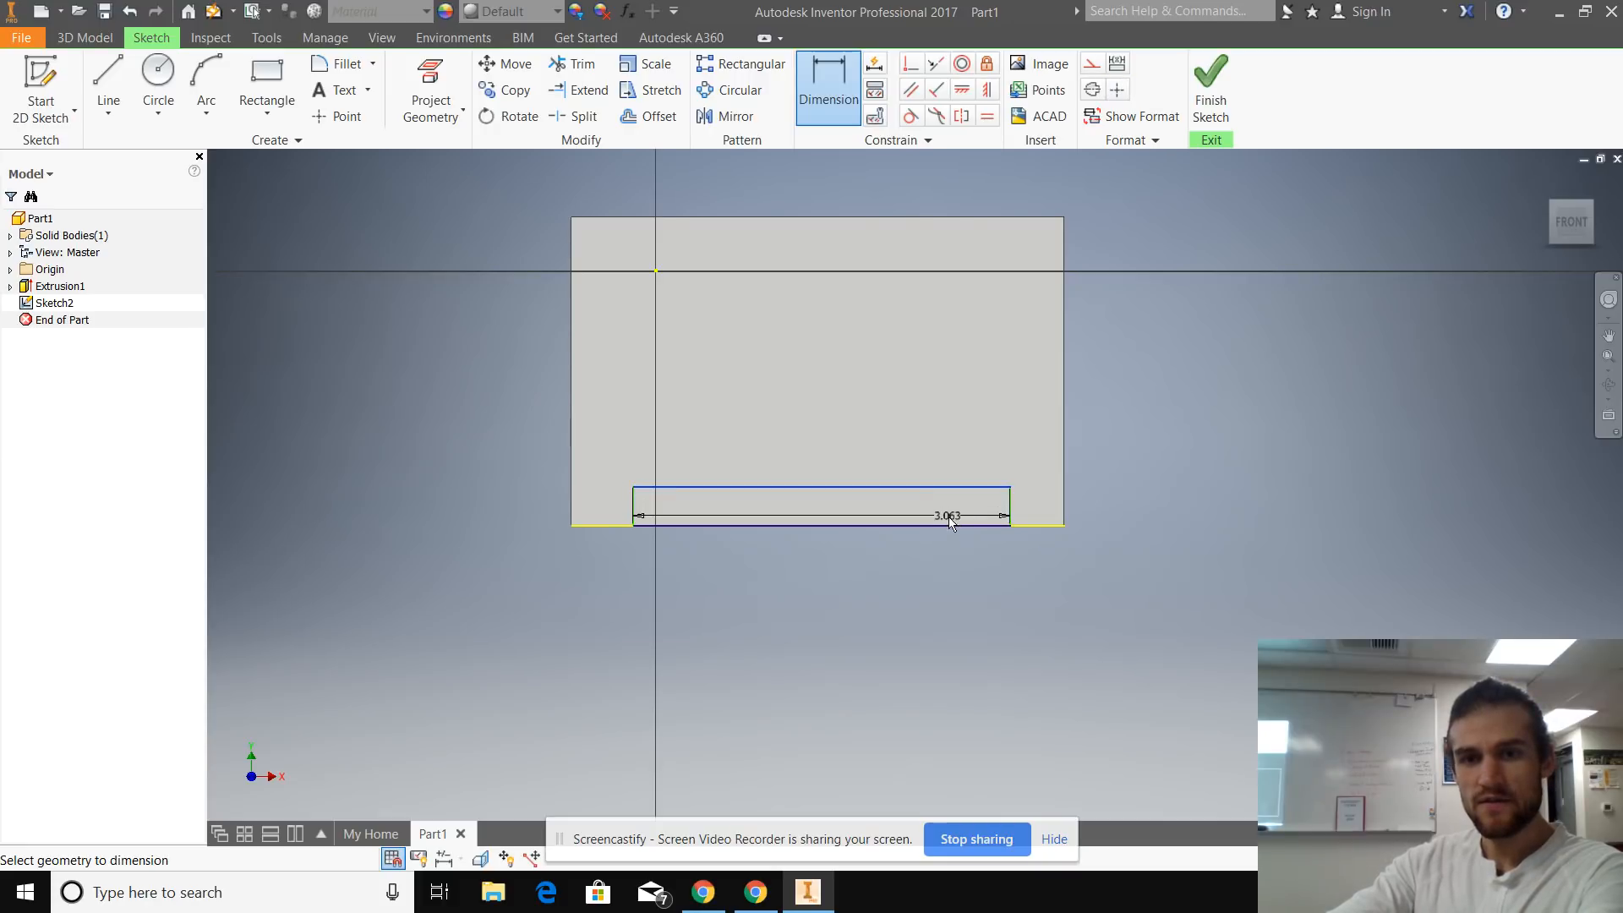
click(949, 525)
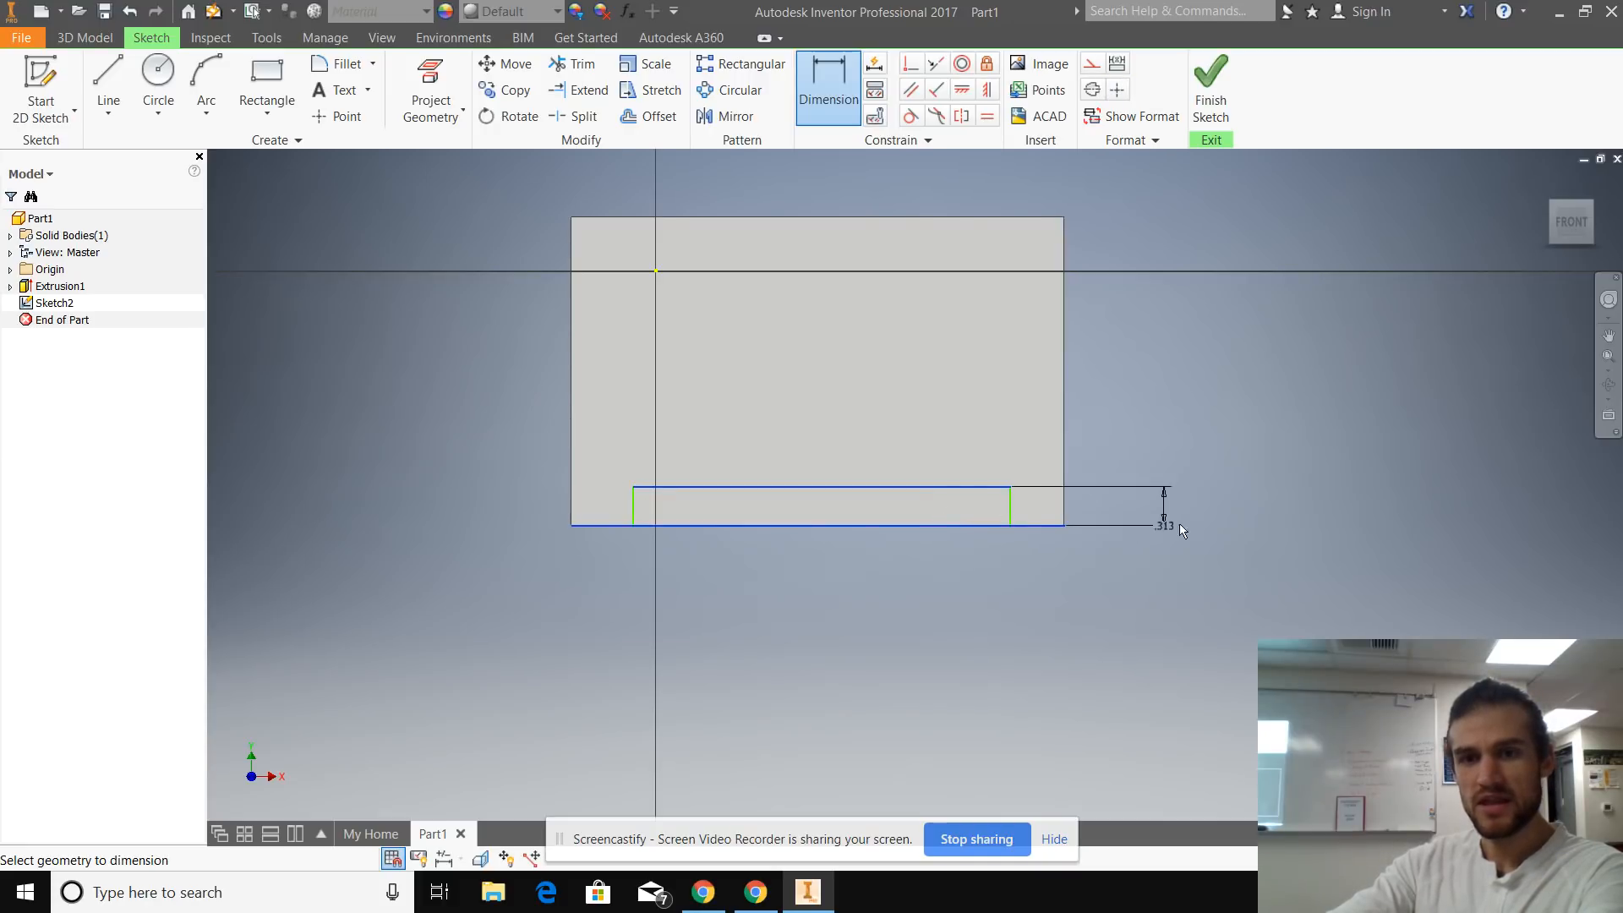
click(1156, 514)
Try a height of 2.5 in for the notch rectangle and undo that change.
text(2.45)
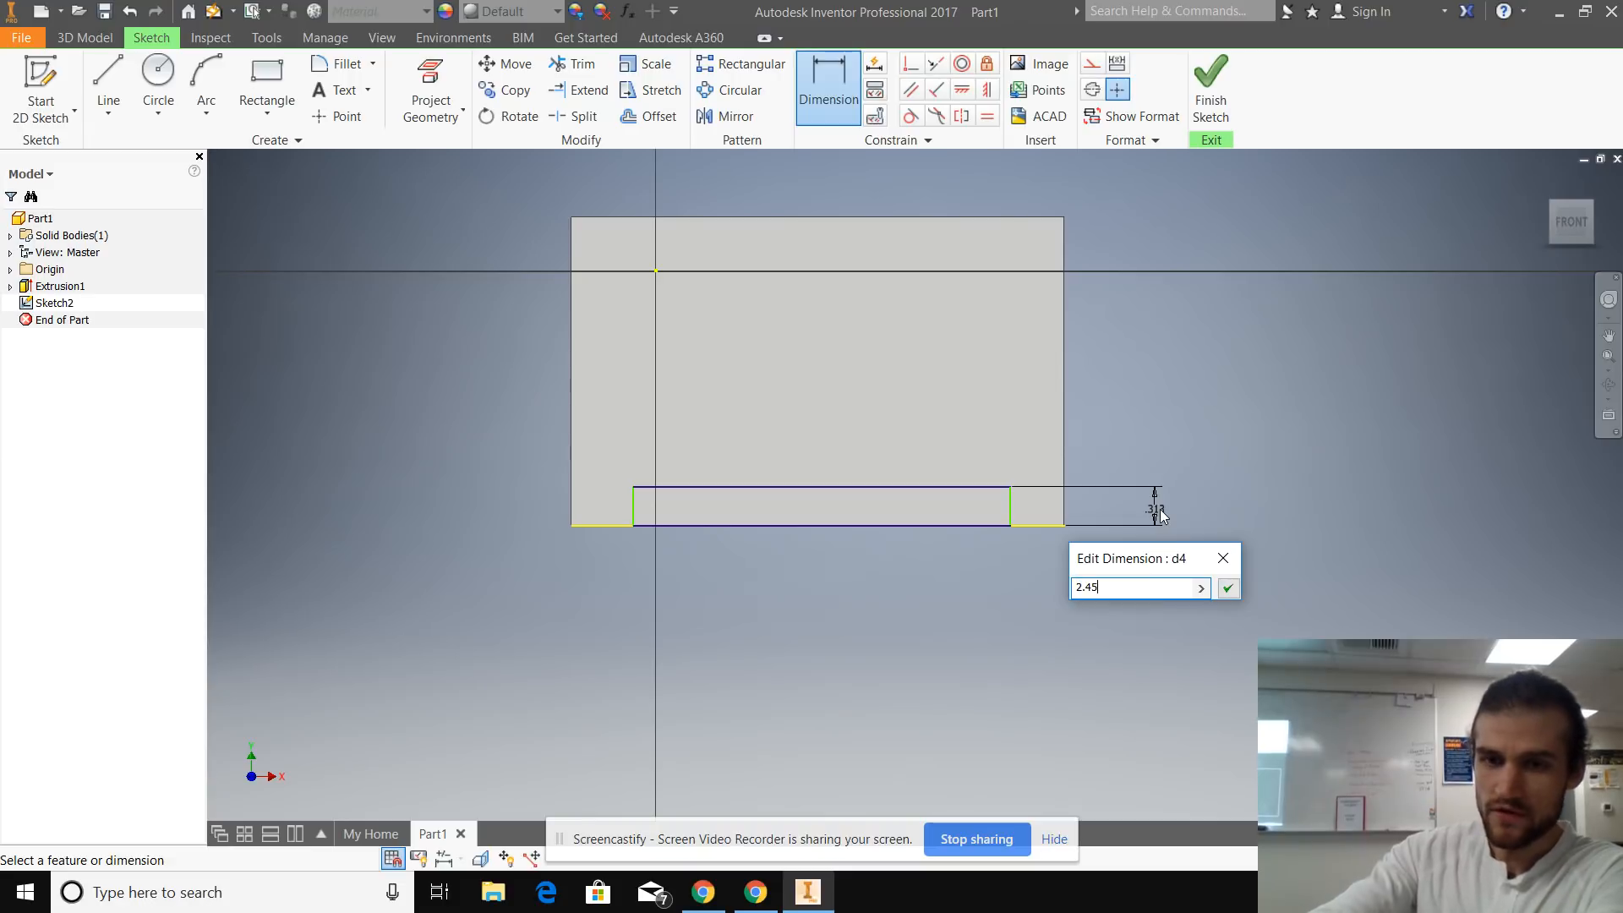
key(BackSpace)
key(BackSpace)
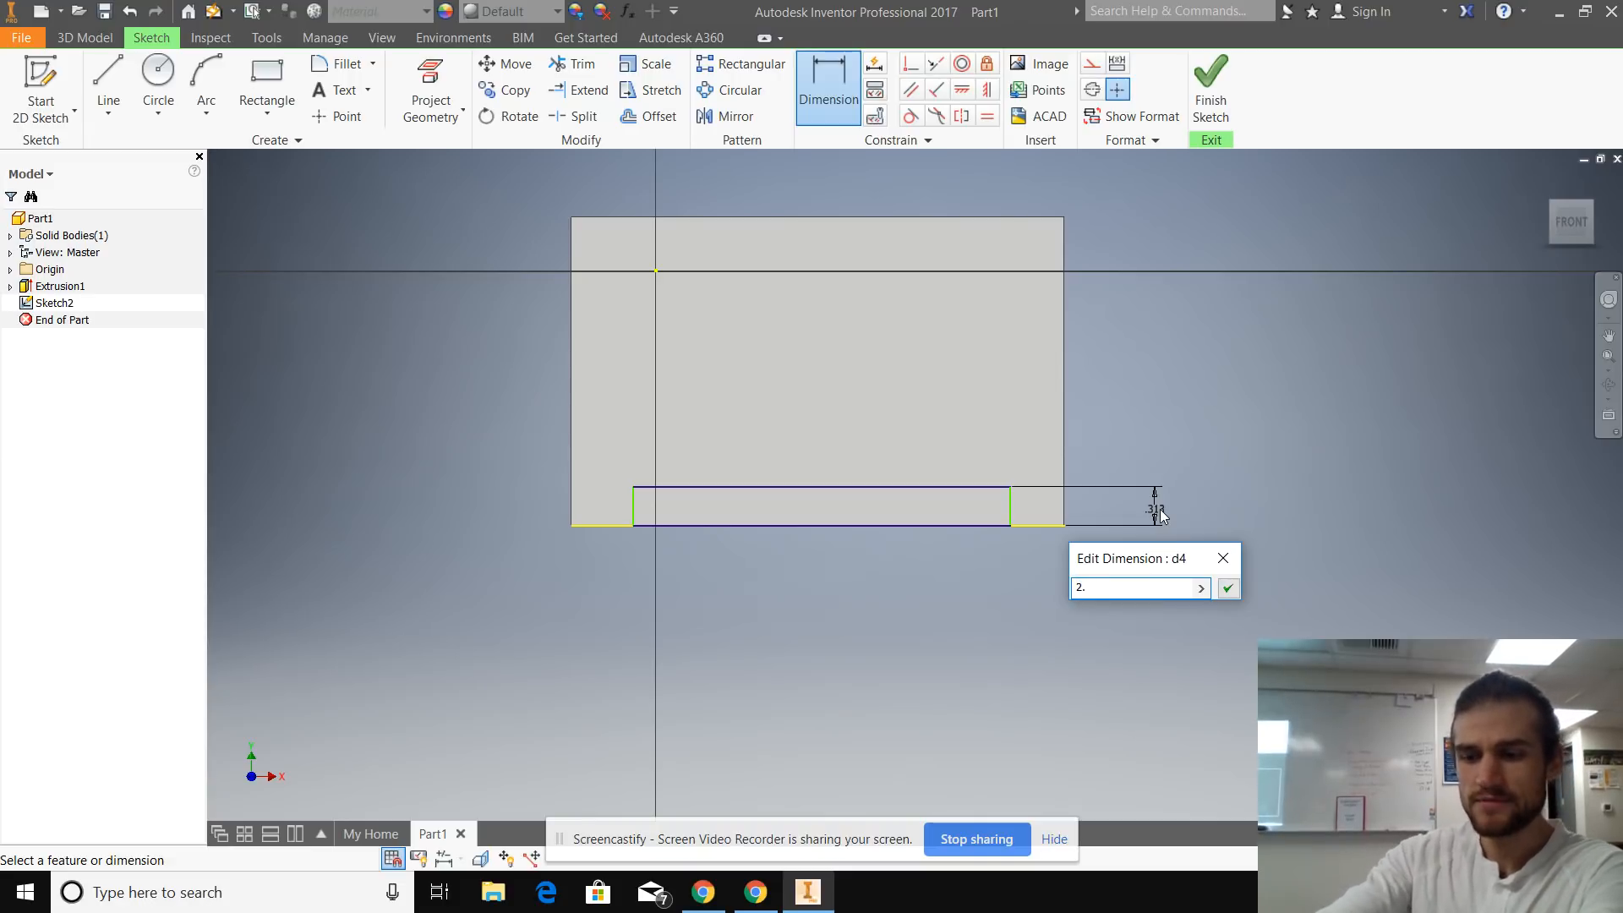
text(5)
click(1227, 586)
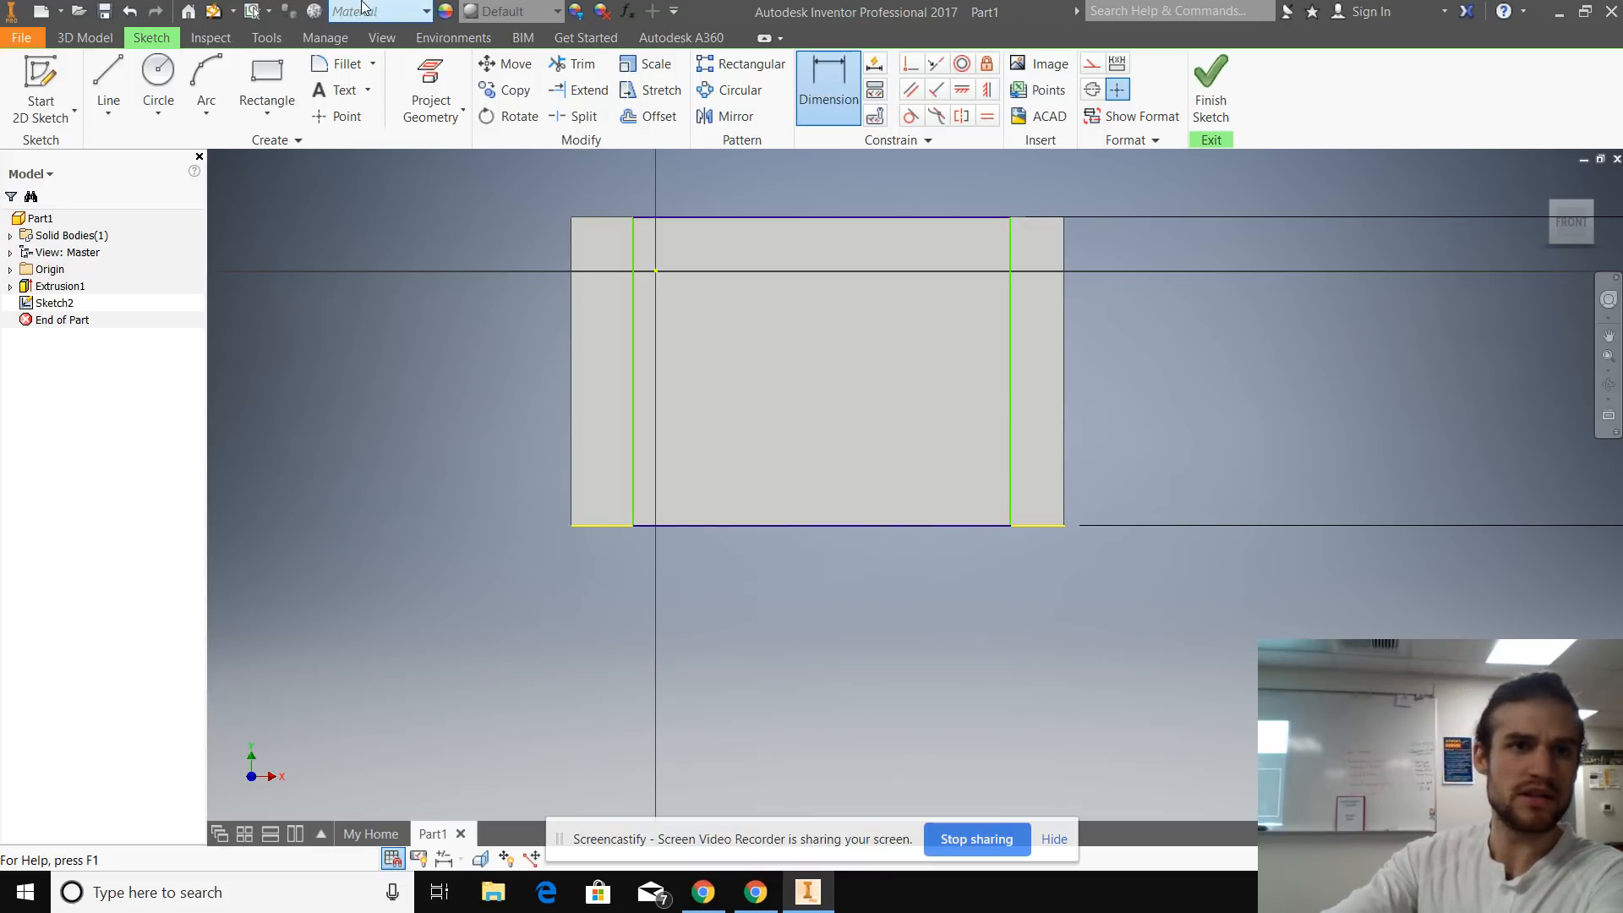
click(130, 11)
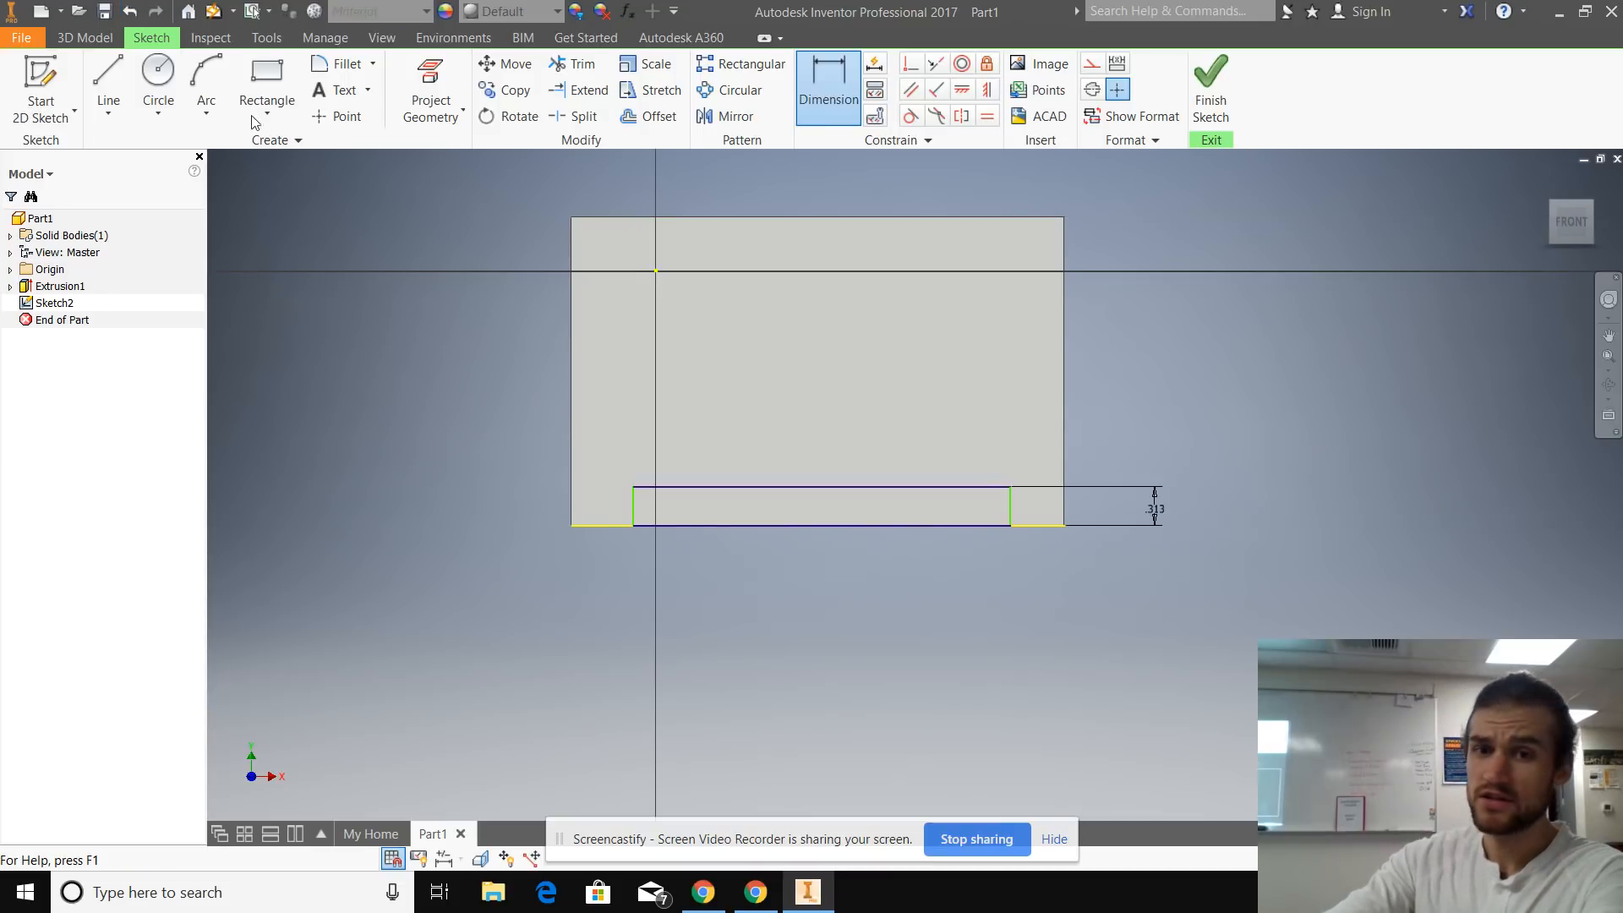
Set the notch rectangle's height dimension to 0.5 in.
double_click(1155, 509)
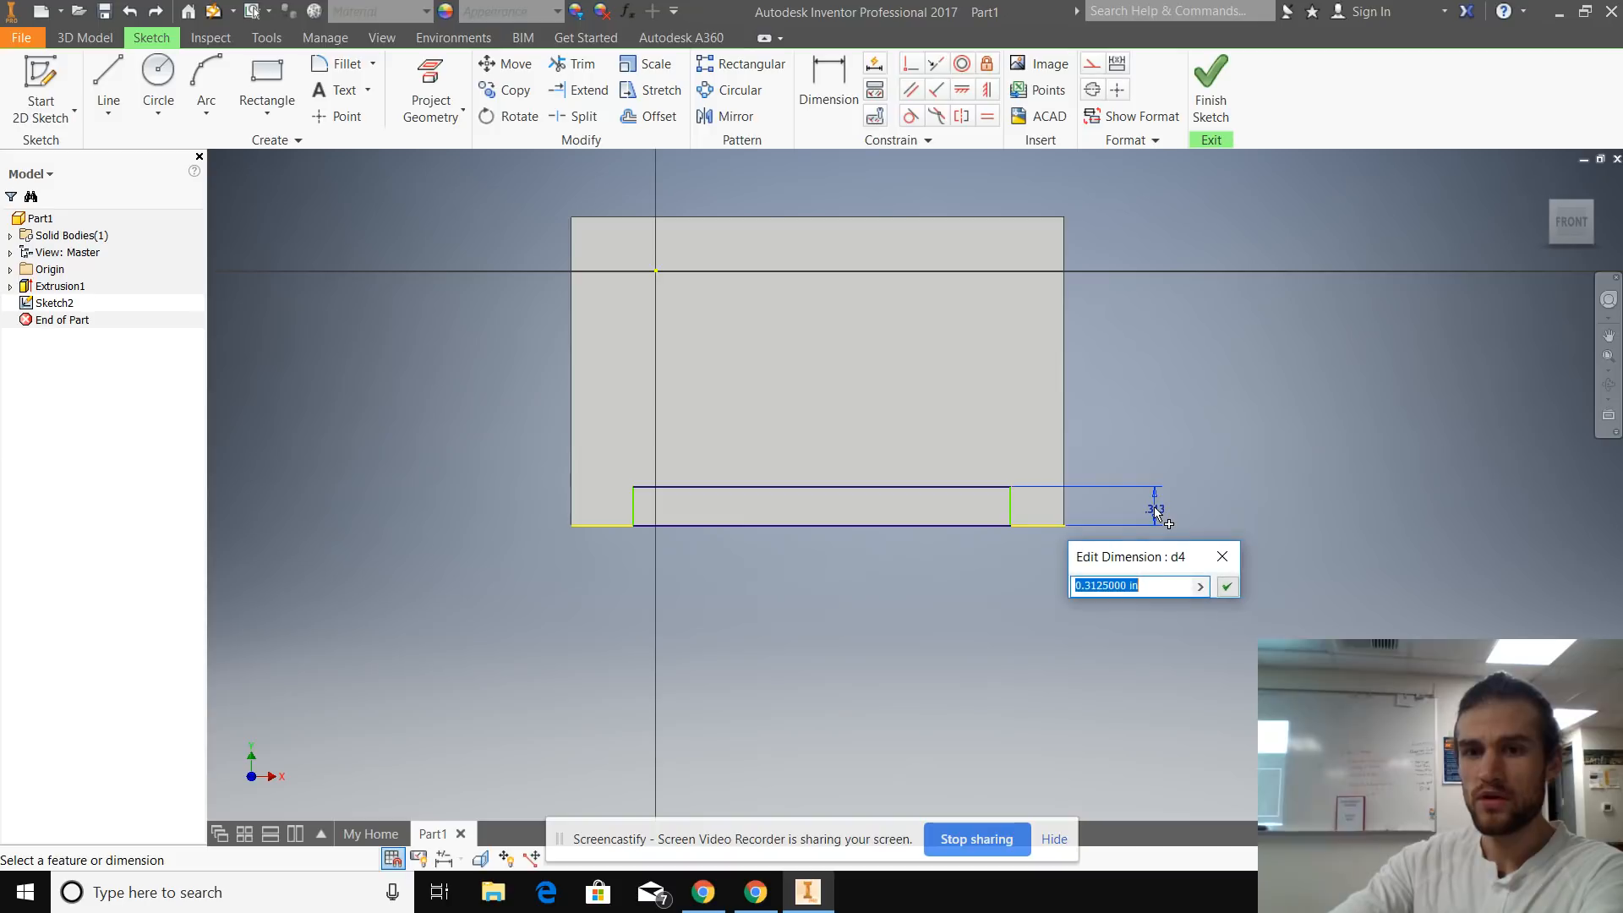
text(.5)
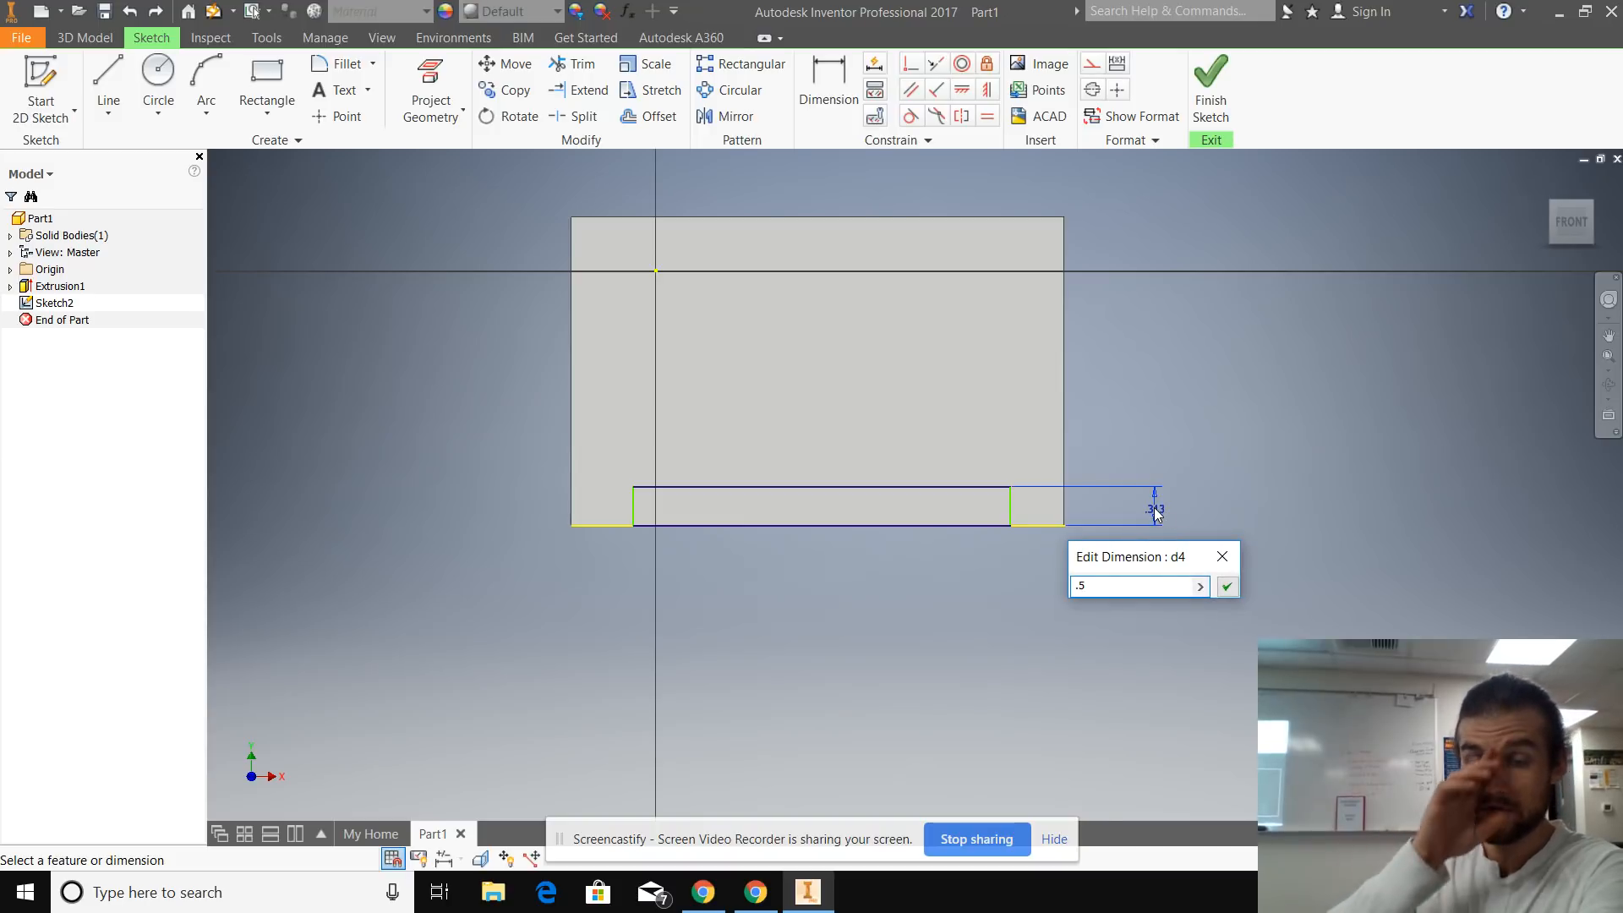
key(Return)
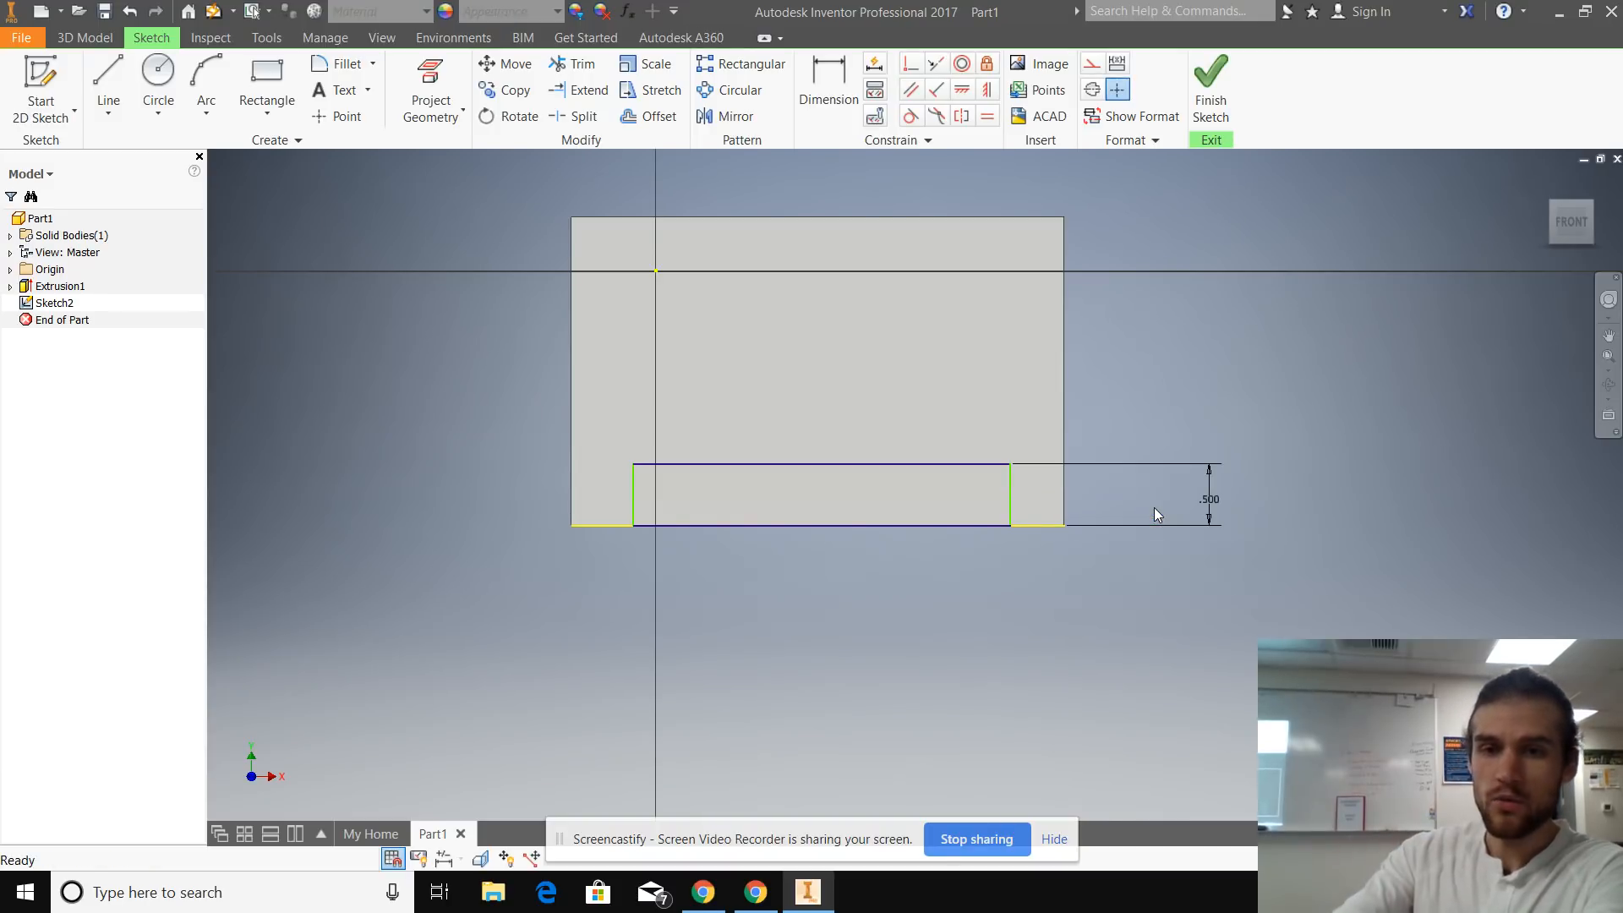
click(945, 466)
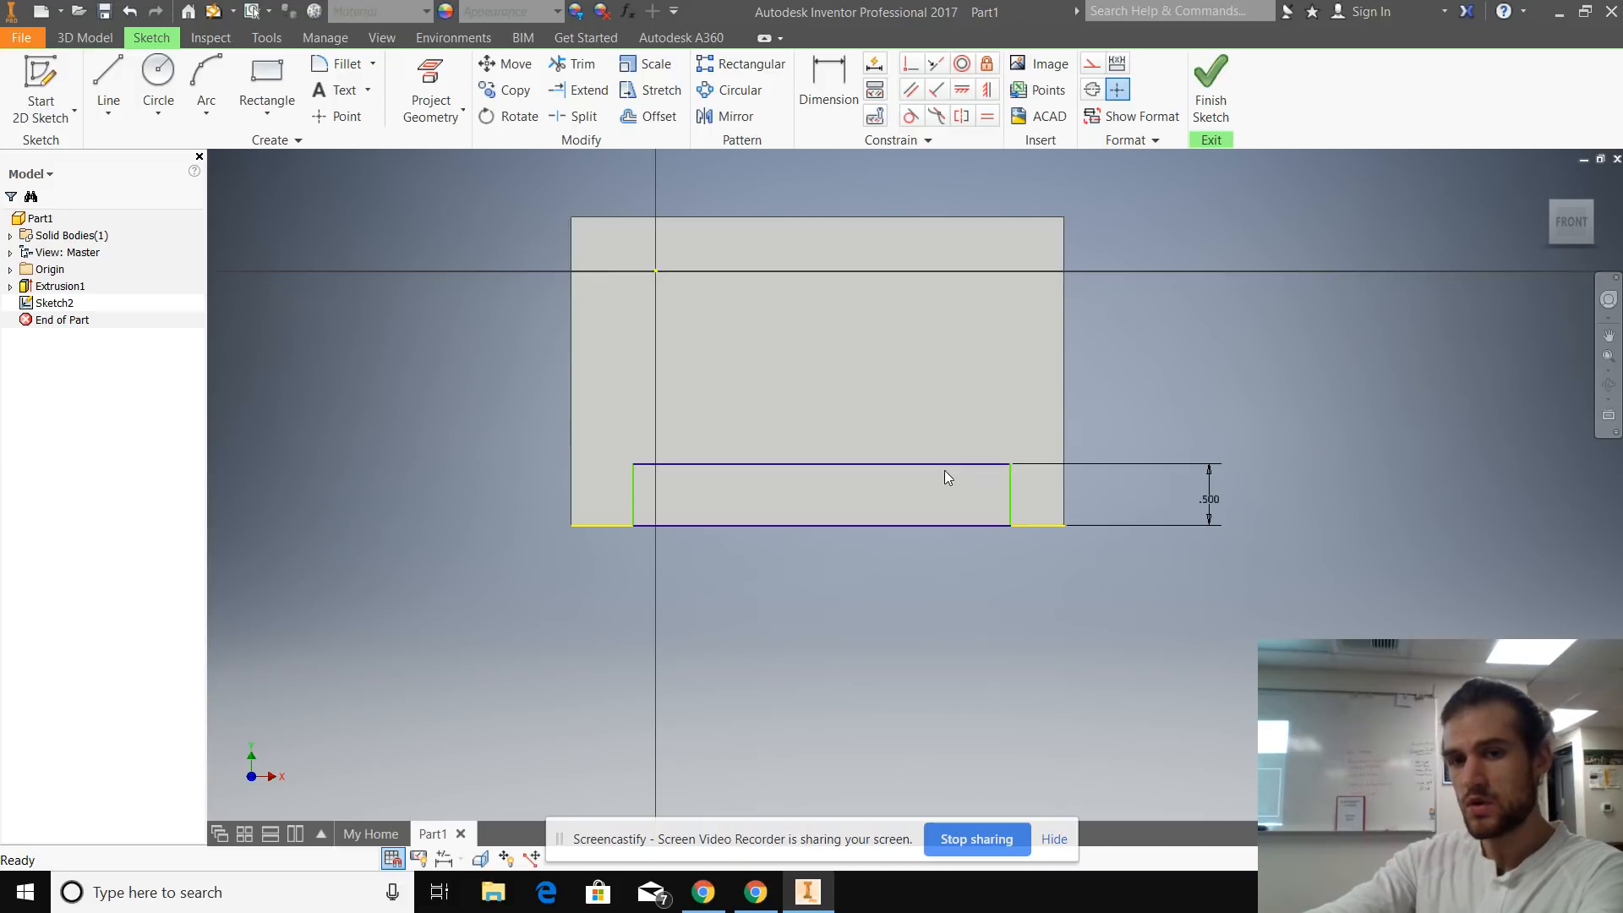
ctrl+click(949, 525)
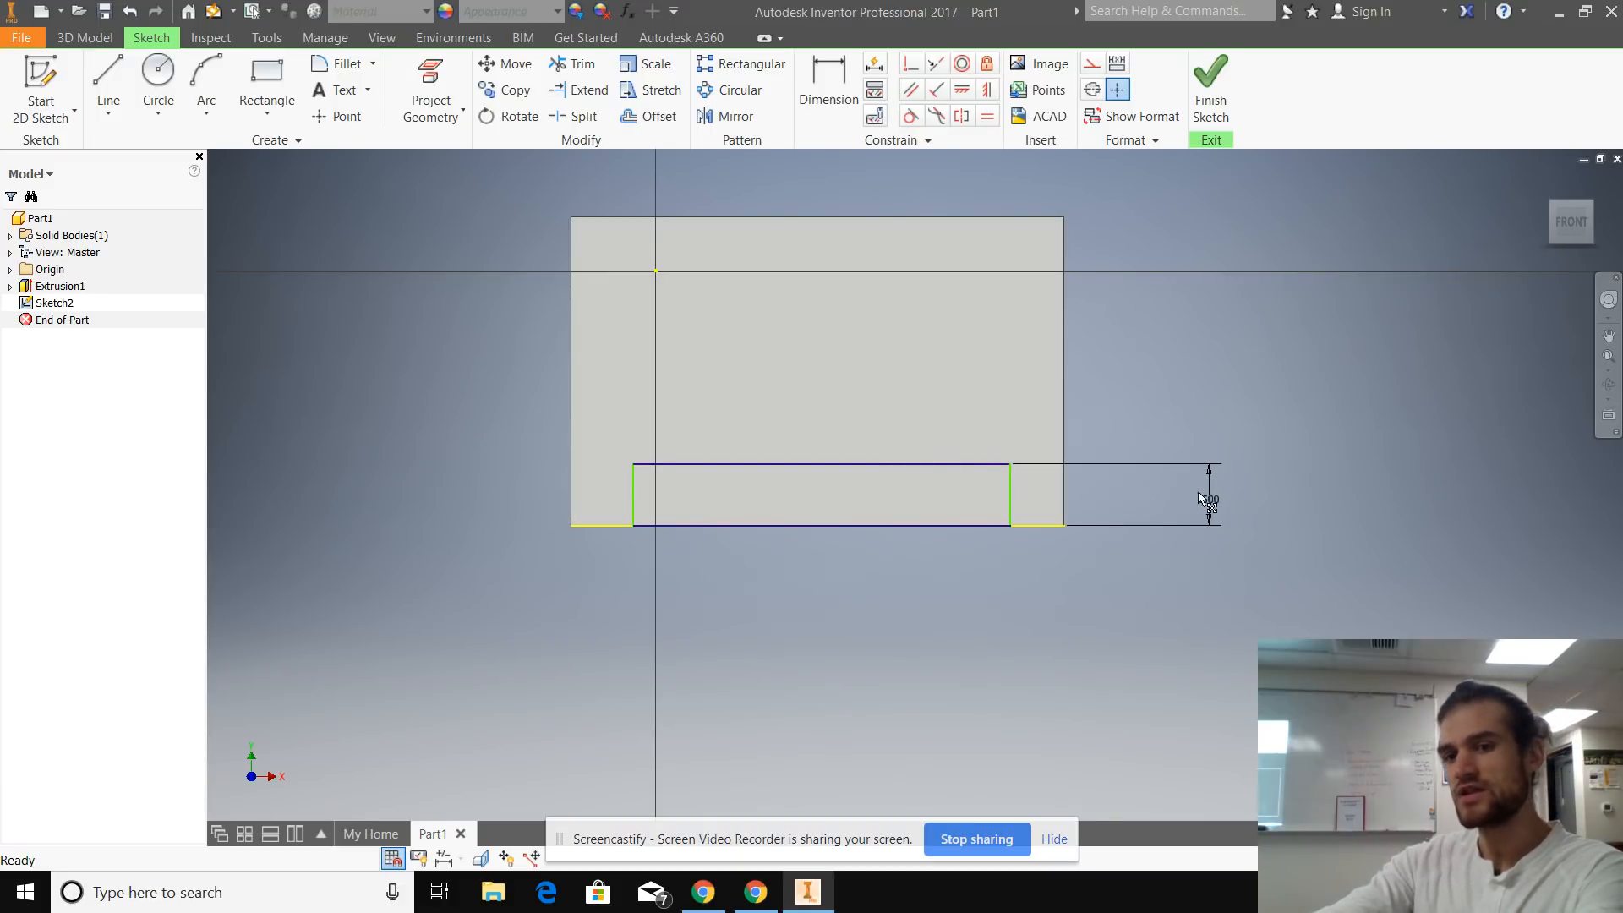
Dimension the gap between the notch rectangle's right side and the block's right edge as 0.5 in.
click(828, 85)
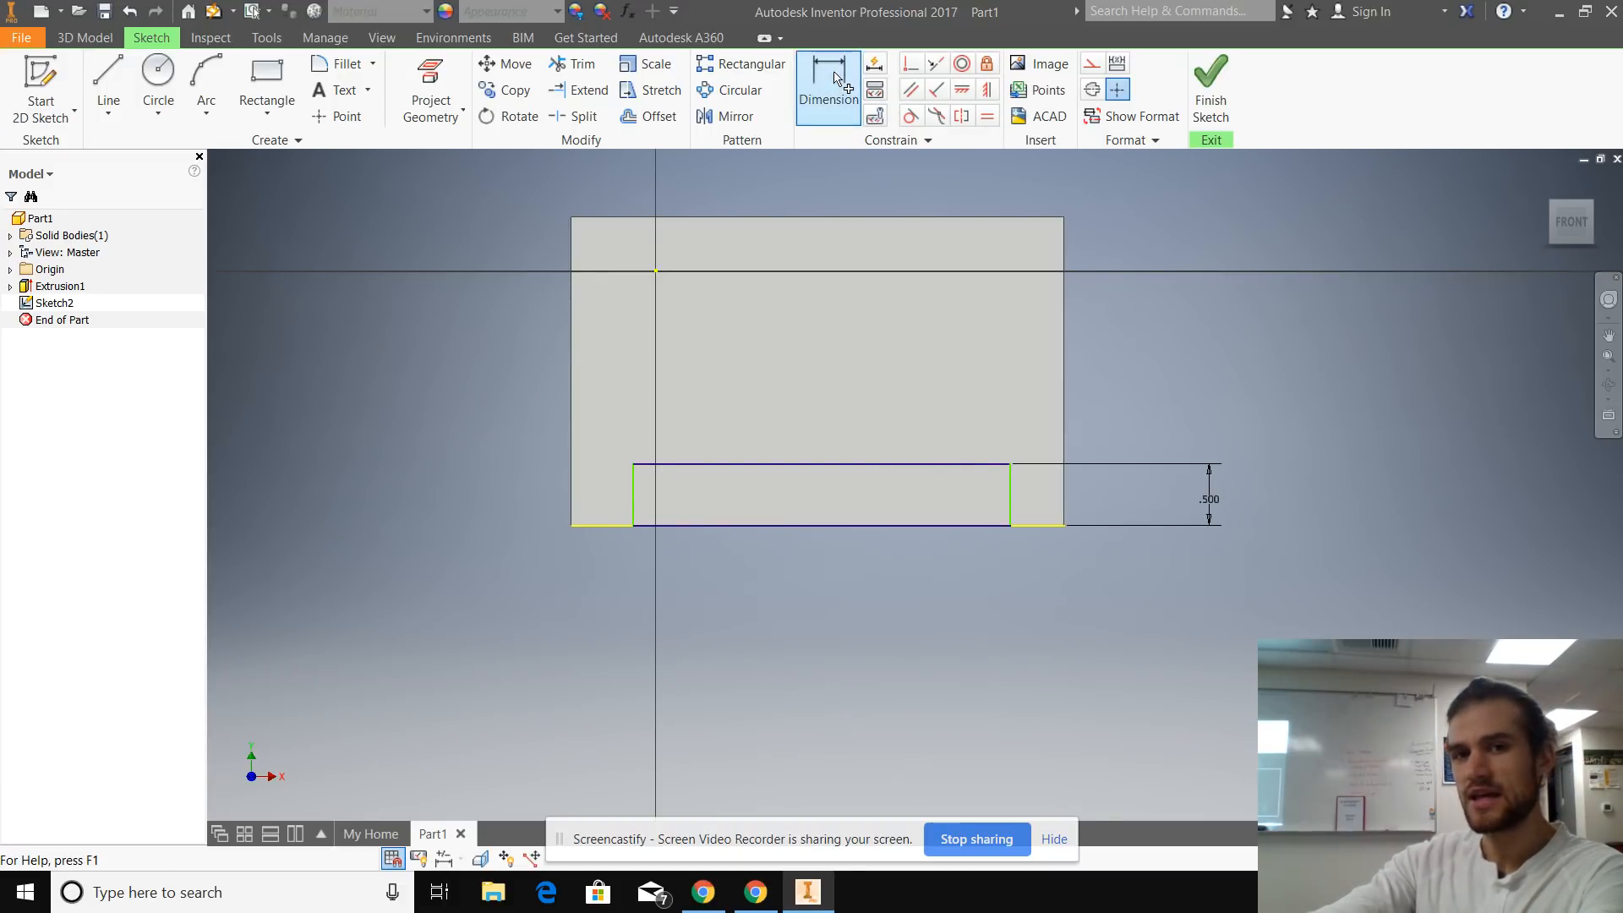
click(1064, 493)
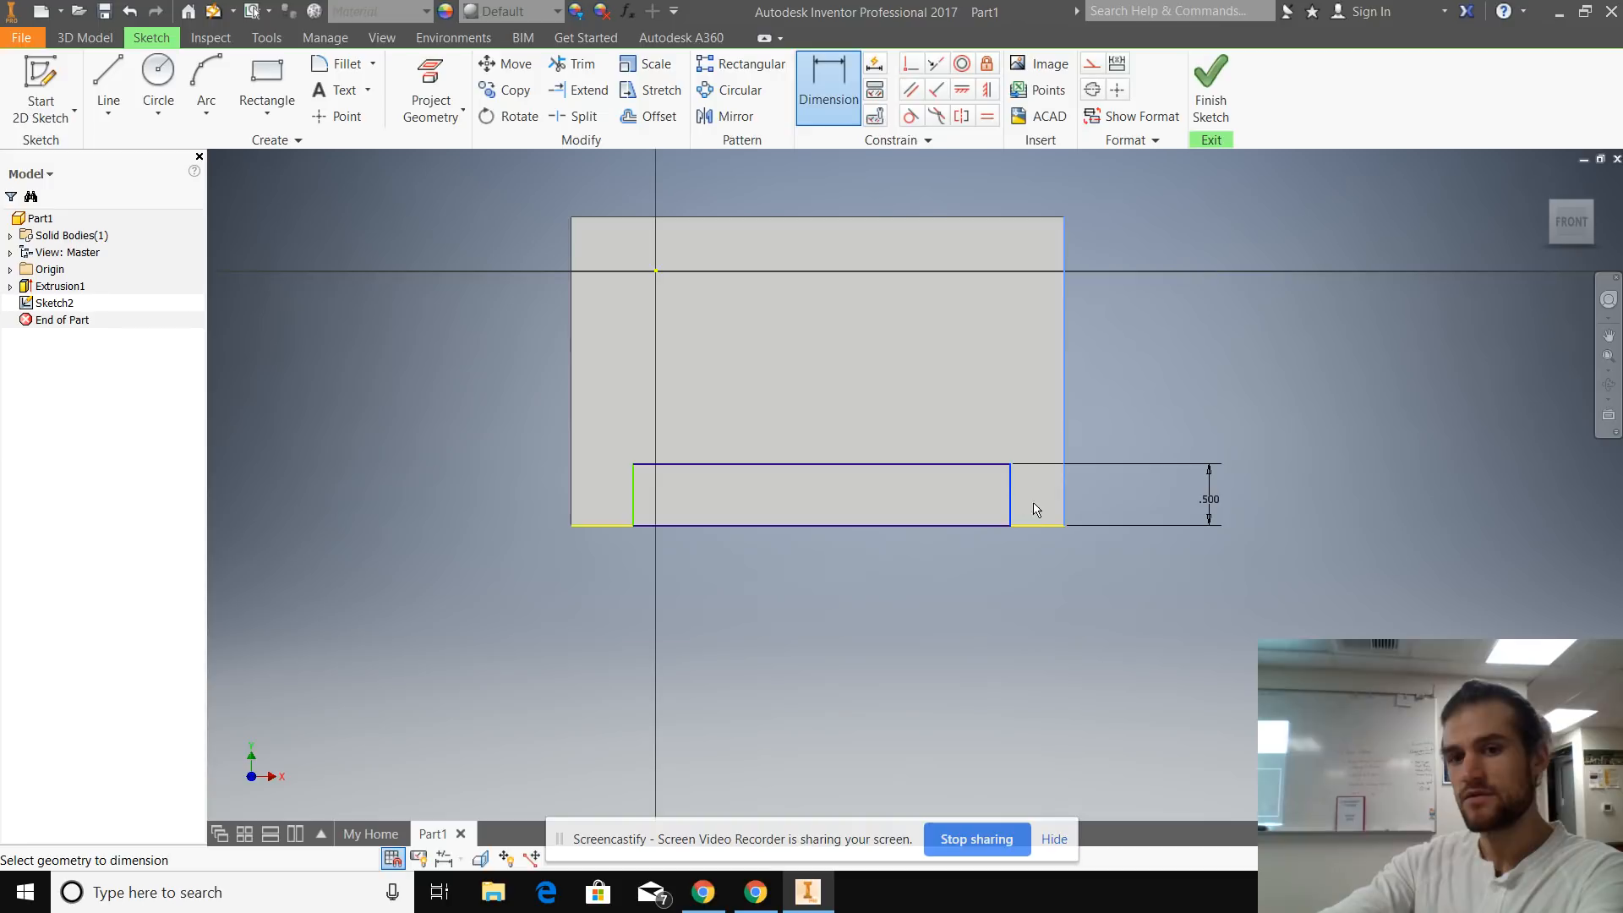
click(1010, 497)
click(1039, 573)
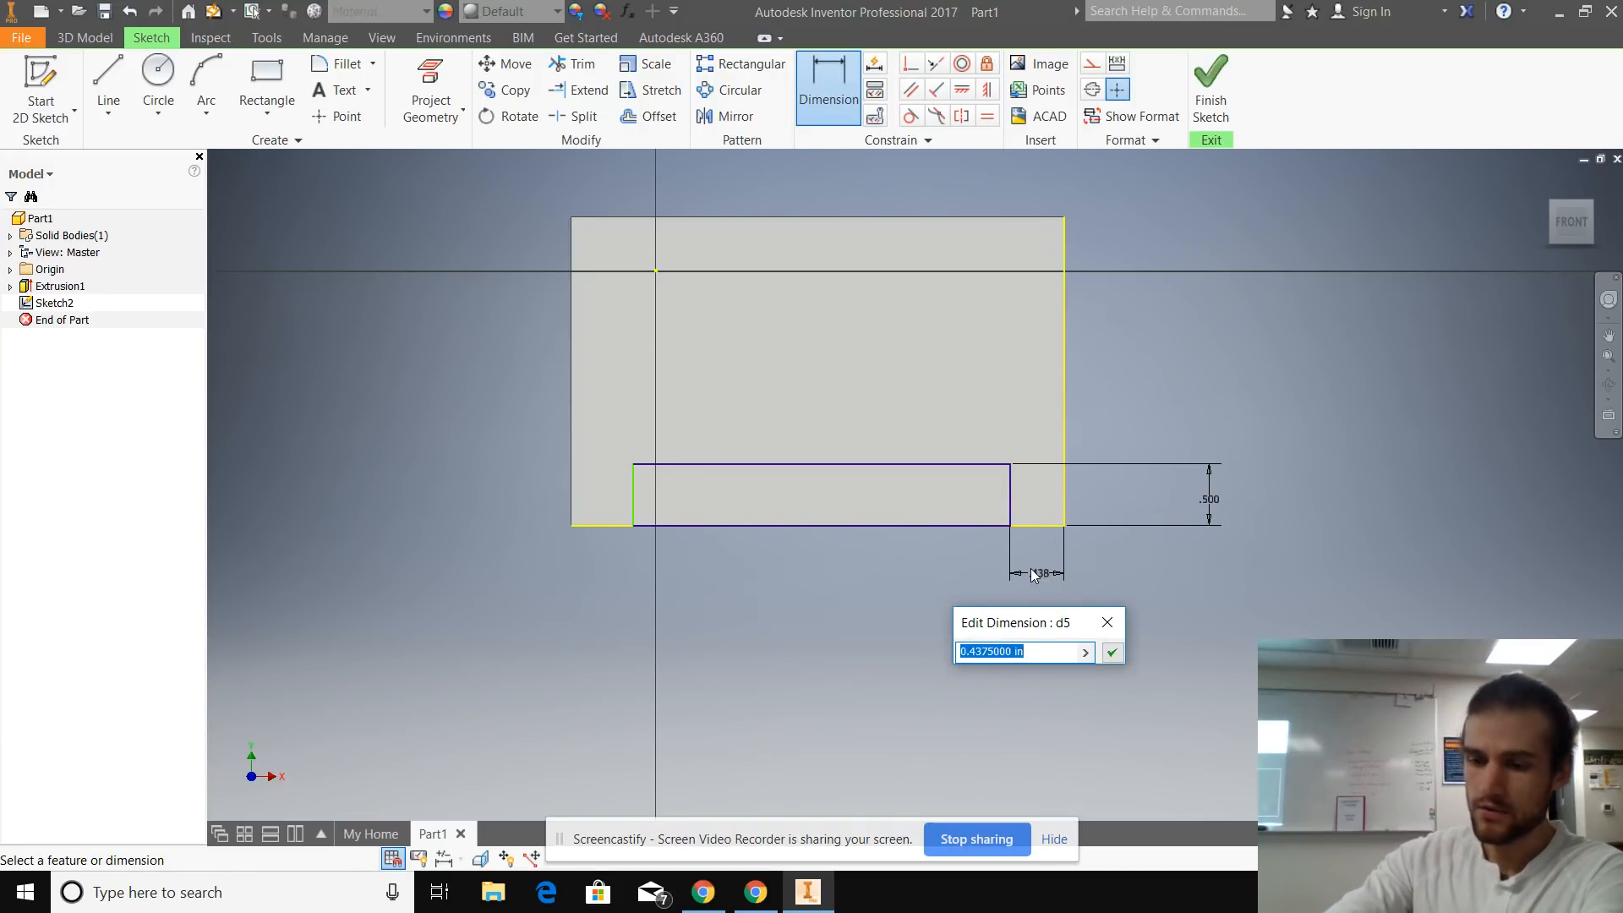
text(.5)
key(Return)
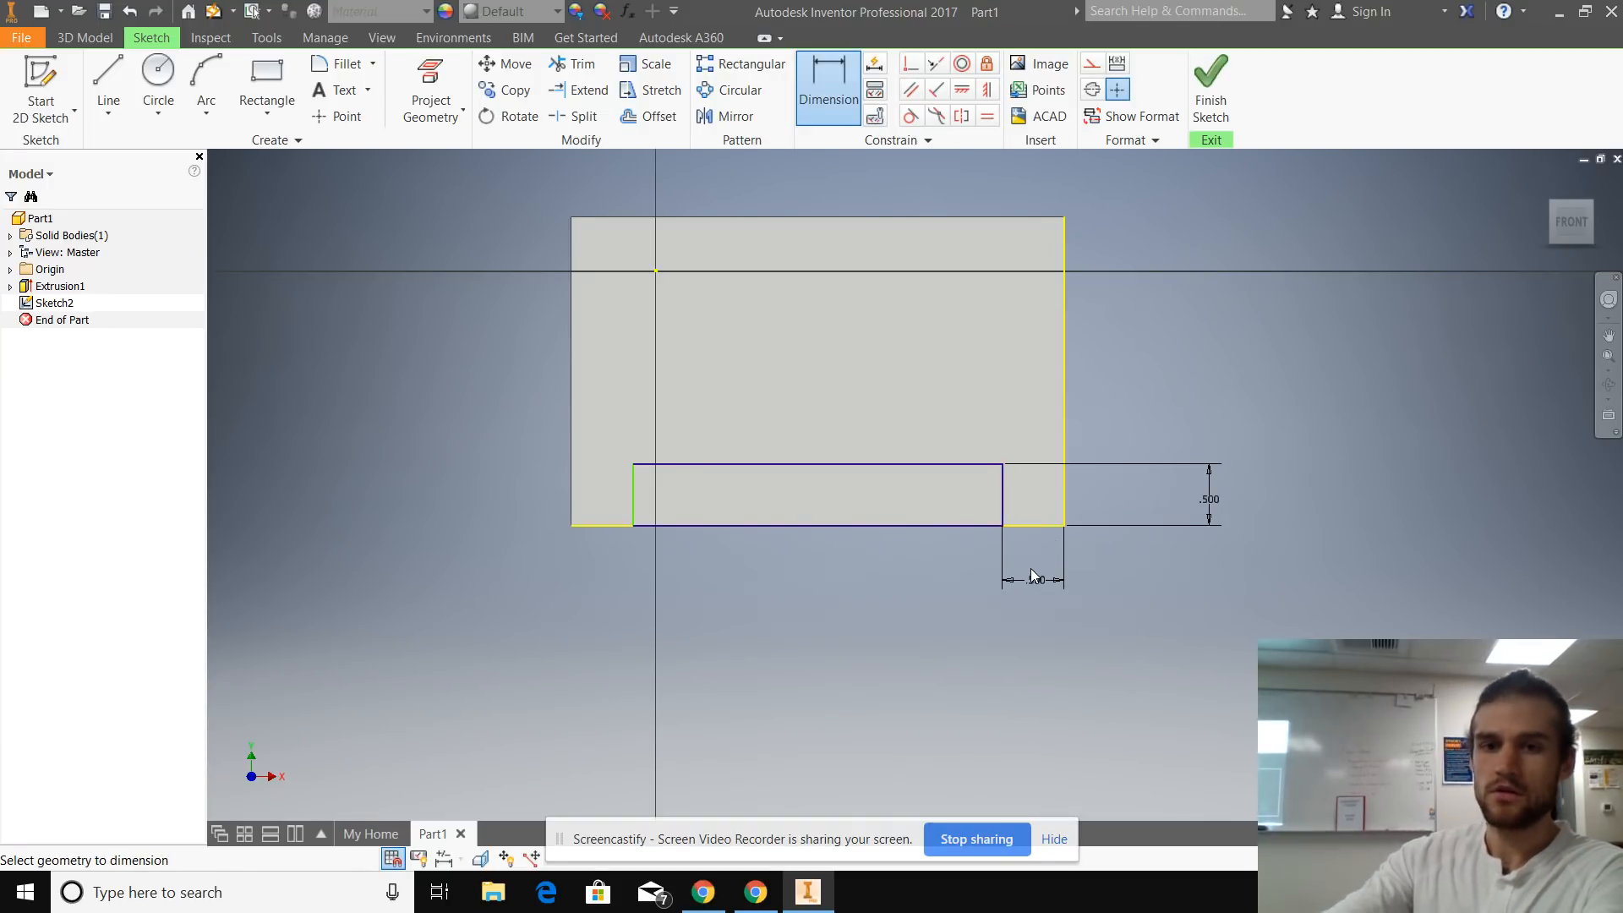
Dimension the gap between the block's left edge and the notch rectangle's left side as 0.5 in.
click(633, 485)
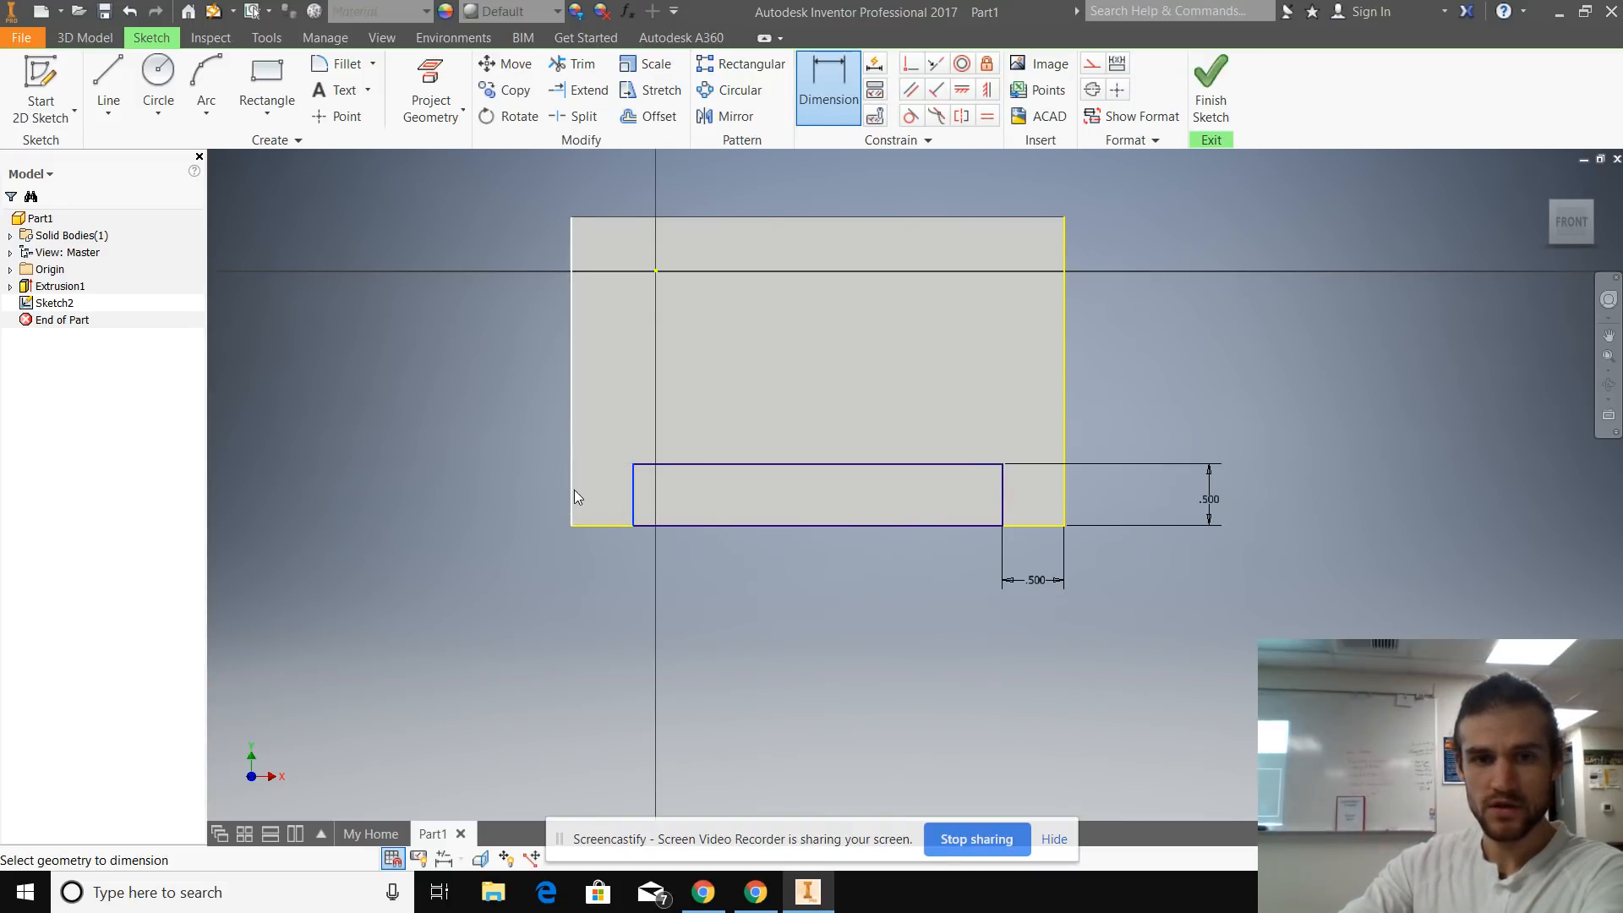
click(575, 497)
click(633, 497)
click(601, 630)
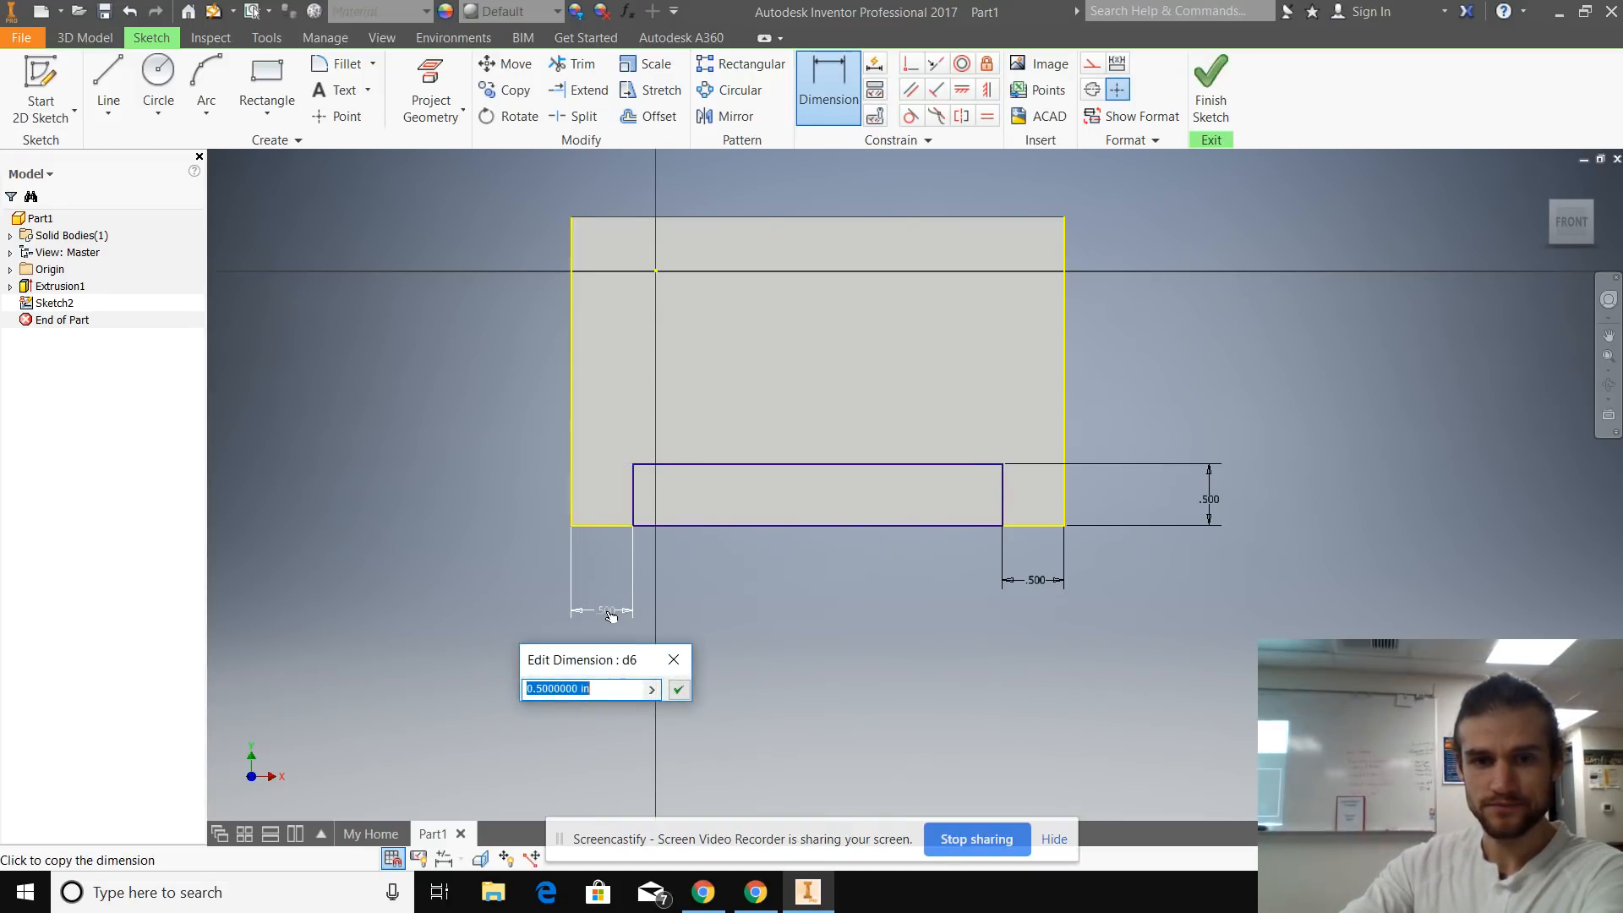
click(678, 689)
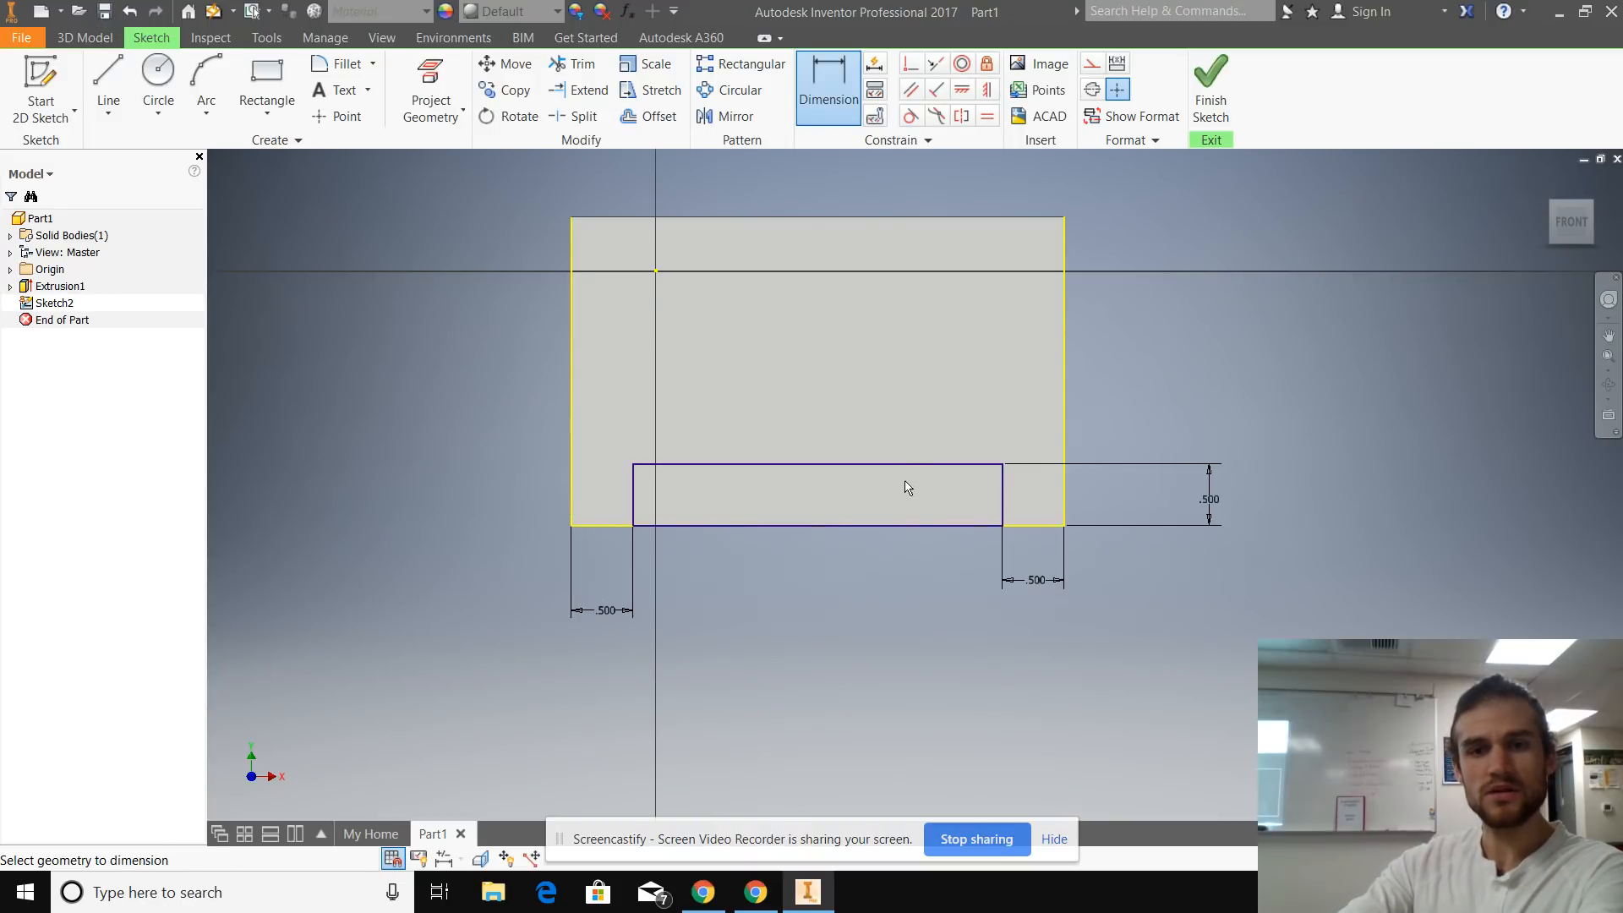
Finish the sketch and cut-extrude the notch rectangle 2.5 in through the block.
click(1228, 80)
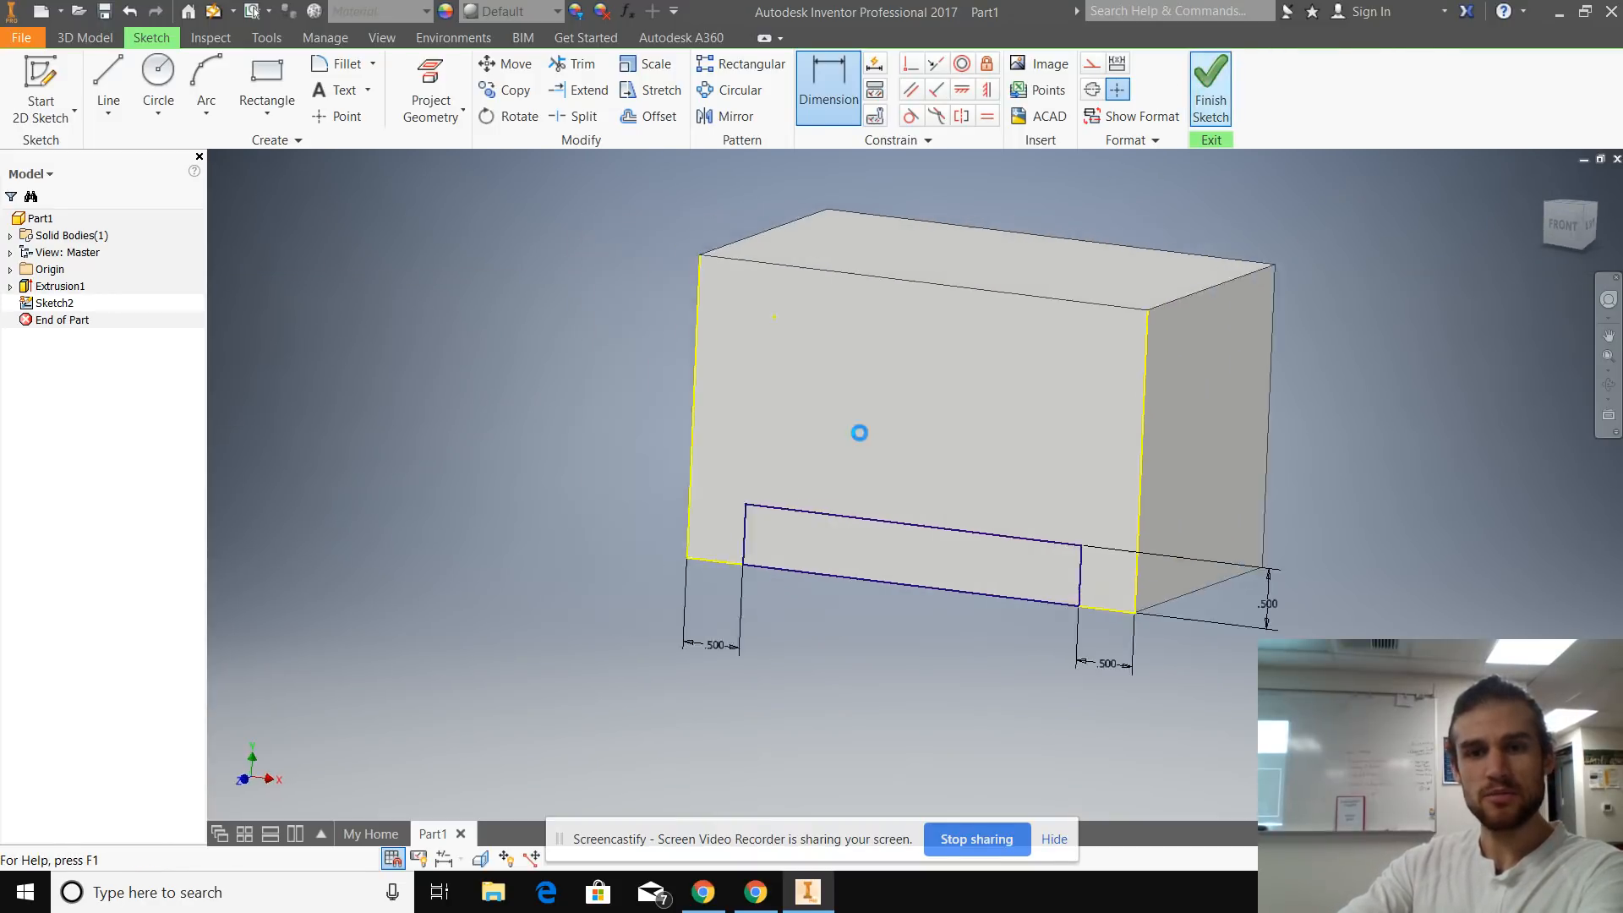
click(110, 84)
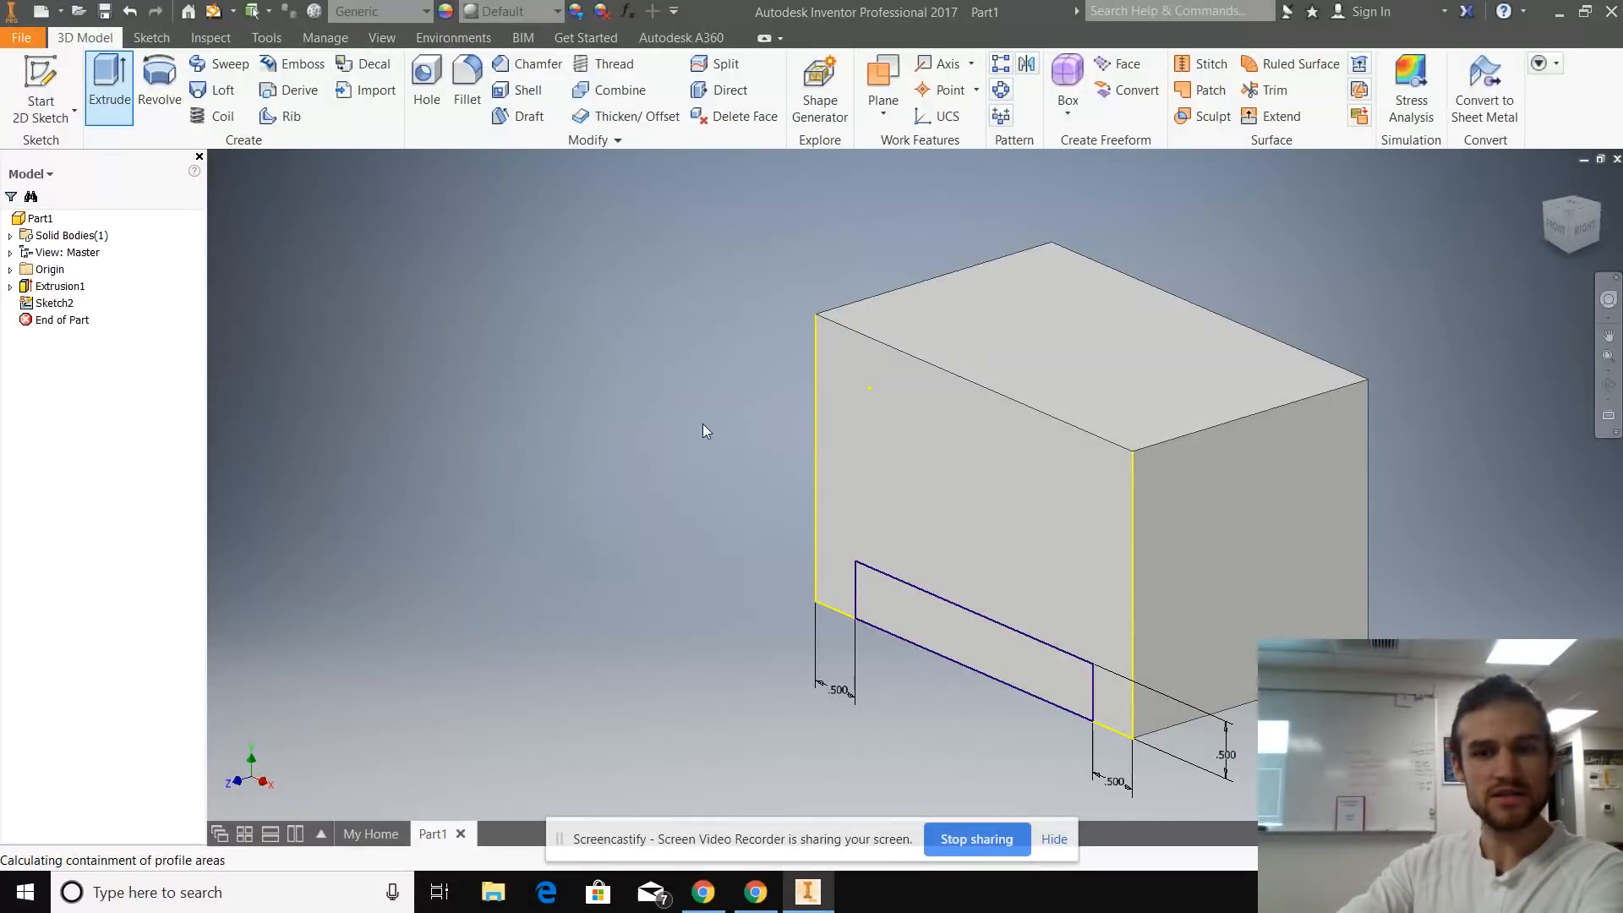
click(976, 642)
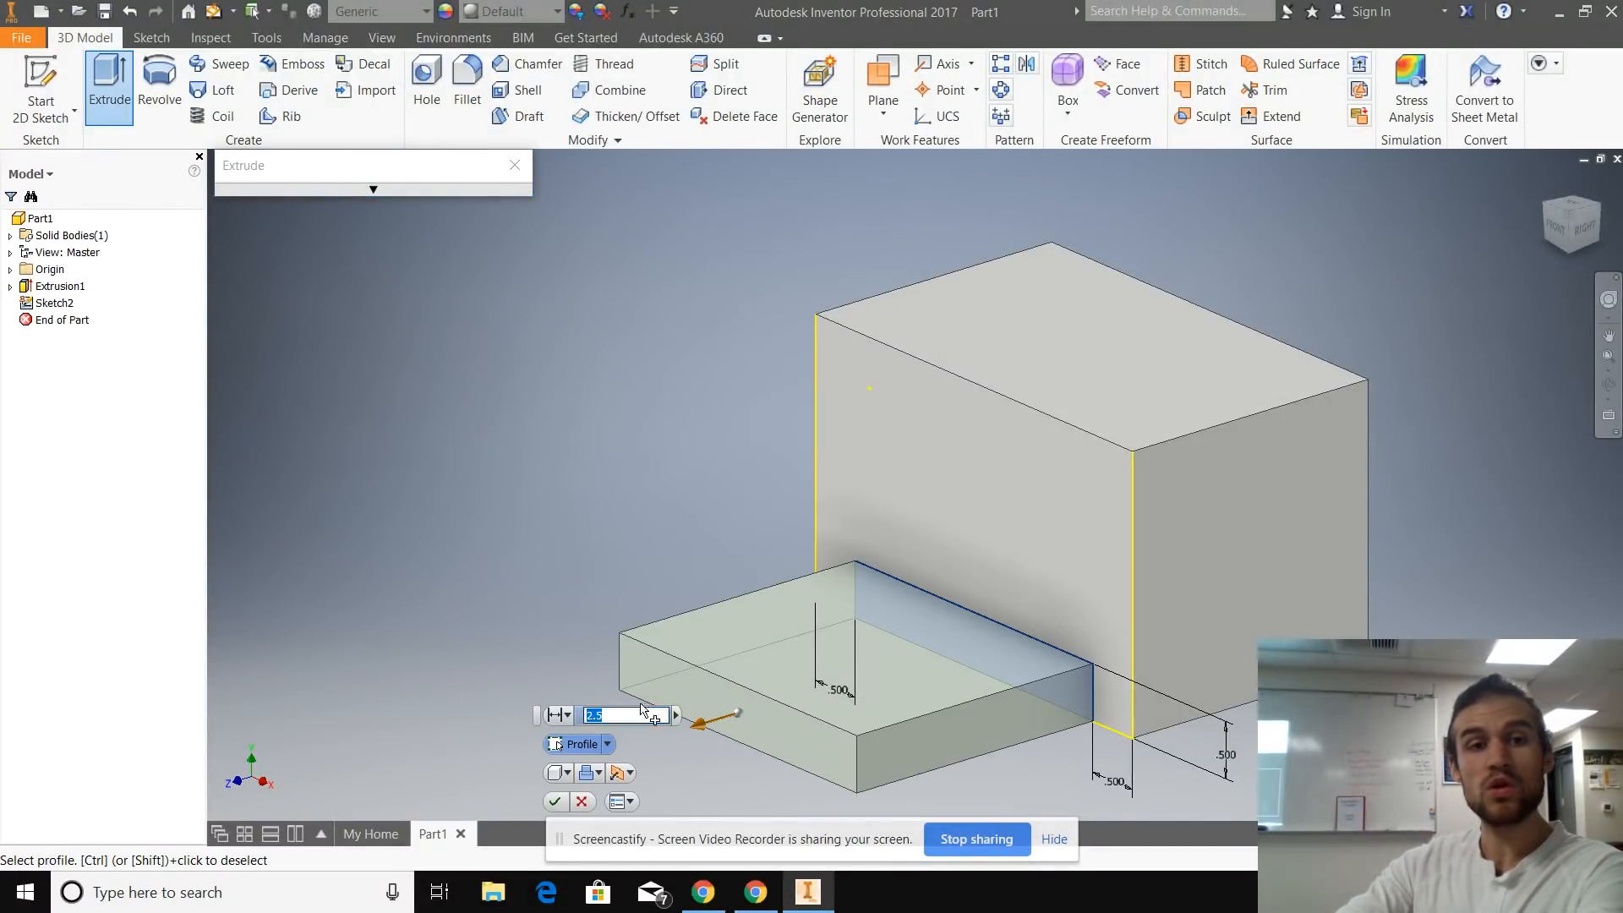
click(404, 193)
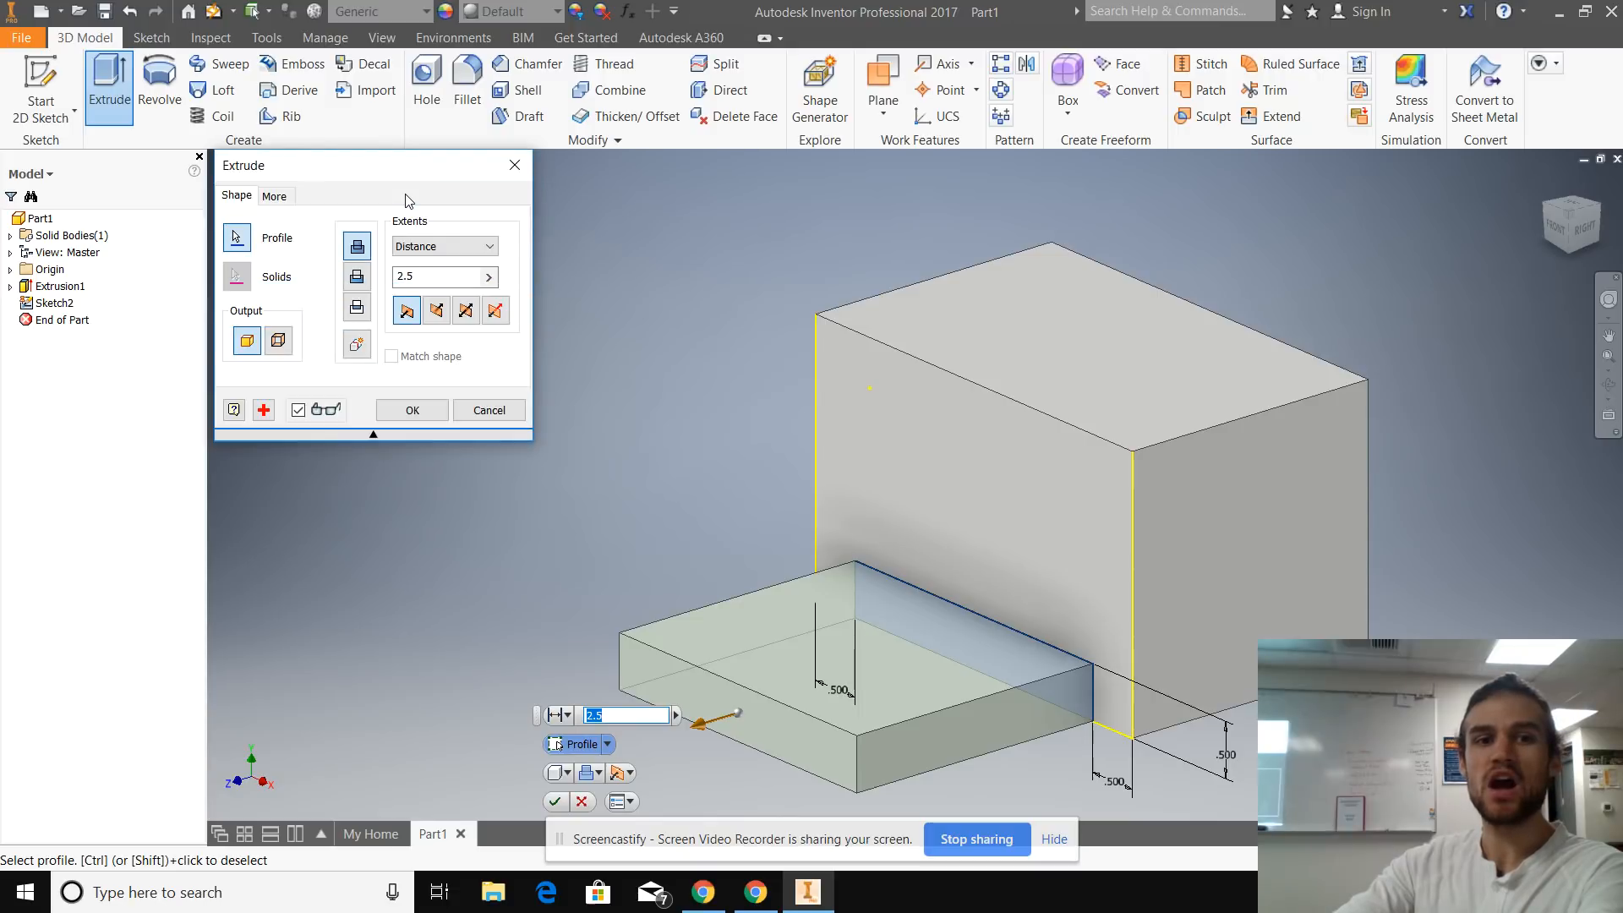
click(357, 276)
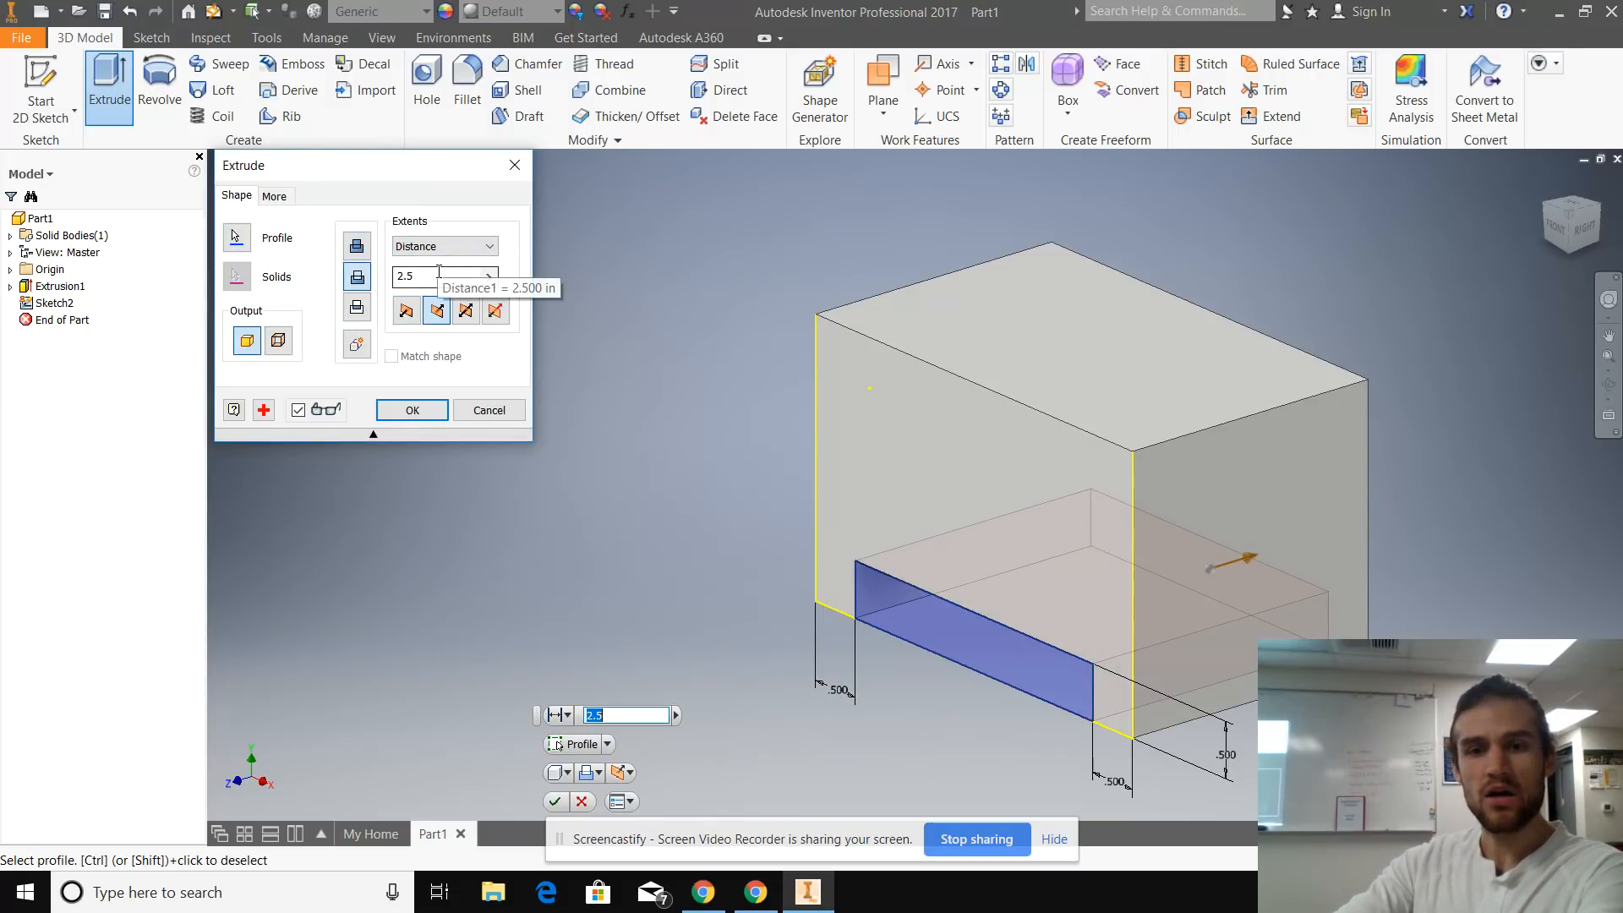
click(414, 409)
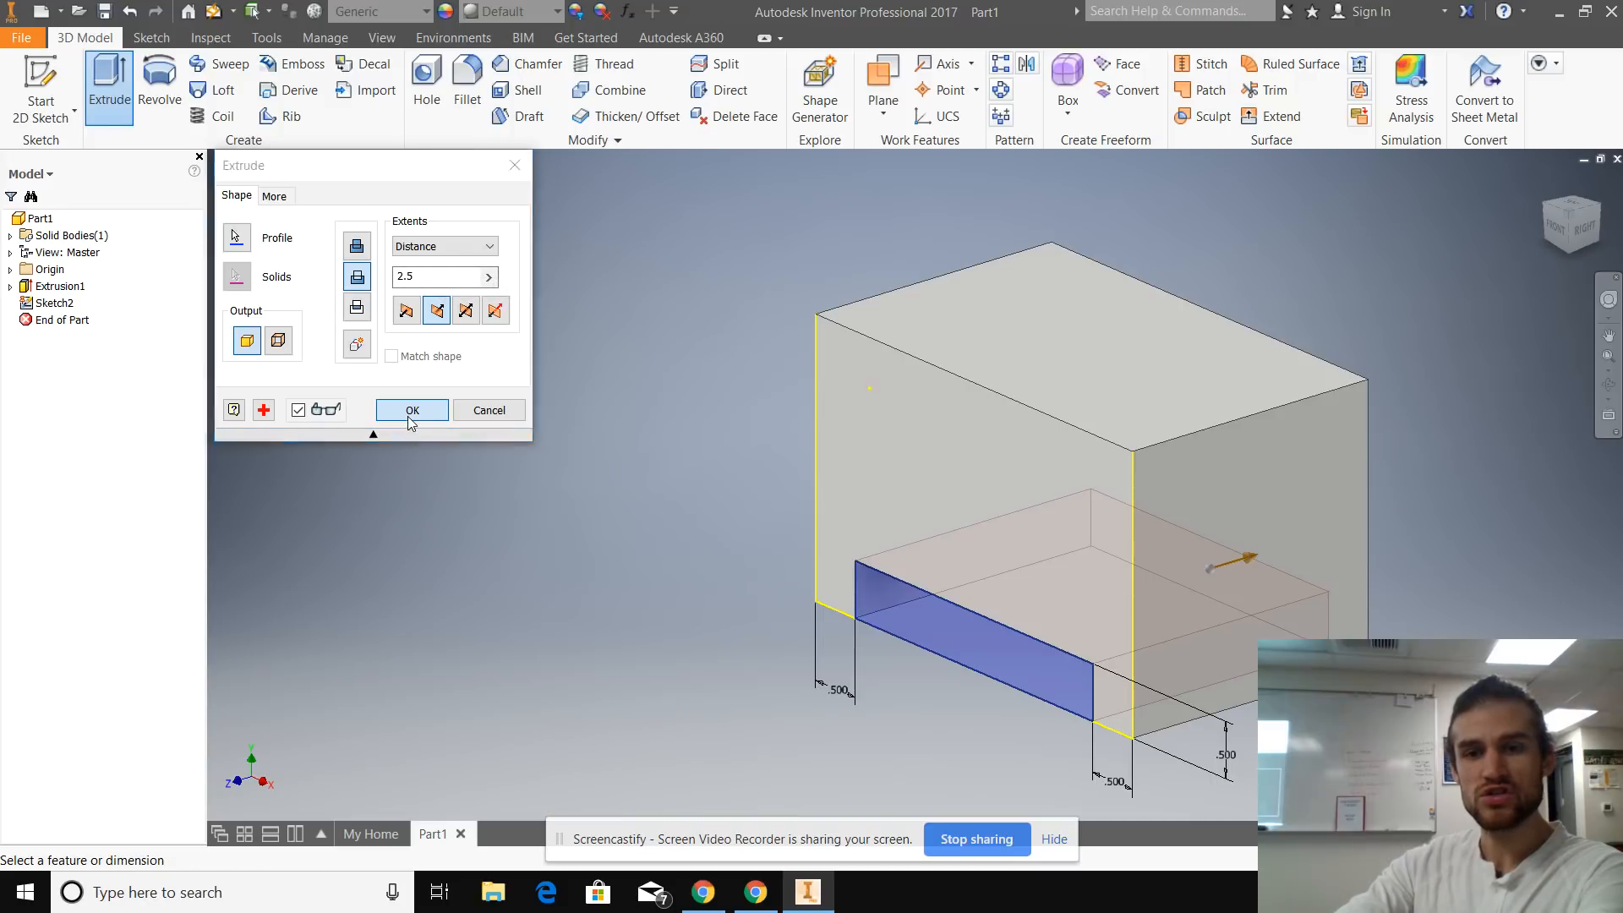
Inspect the notched block from the front and in isometric view, check the part drawing in Chrome, and return to Inventor.
click(1561, 238)
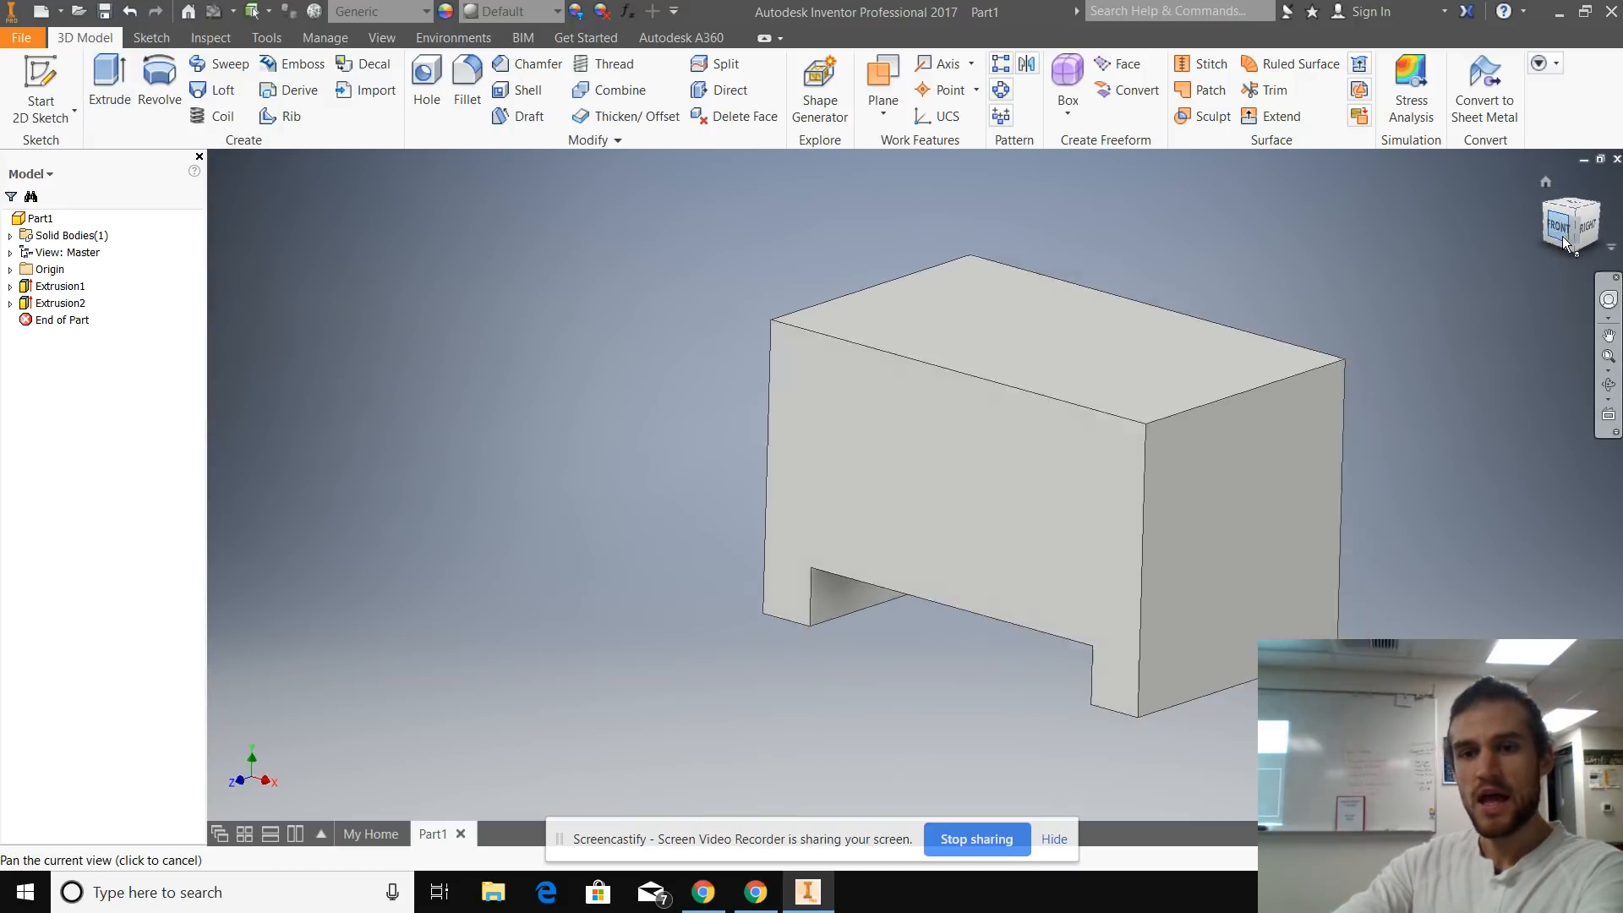
click(1590, 204)
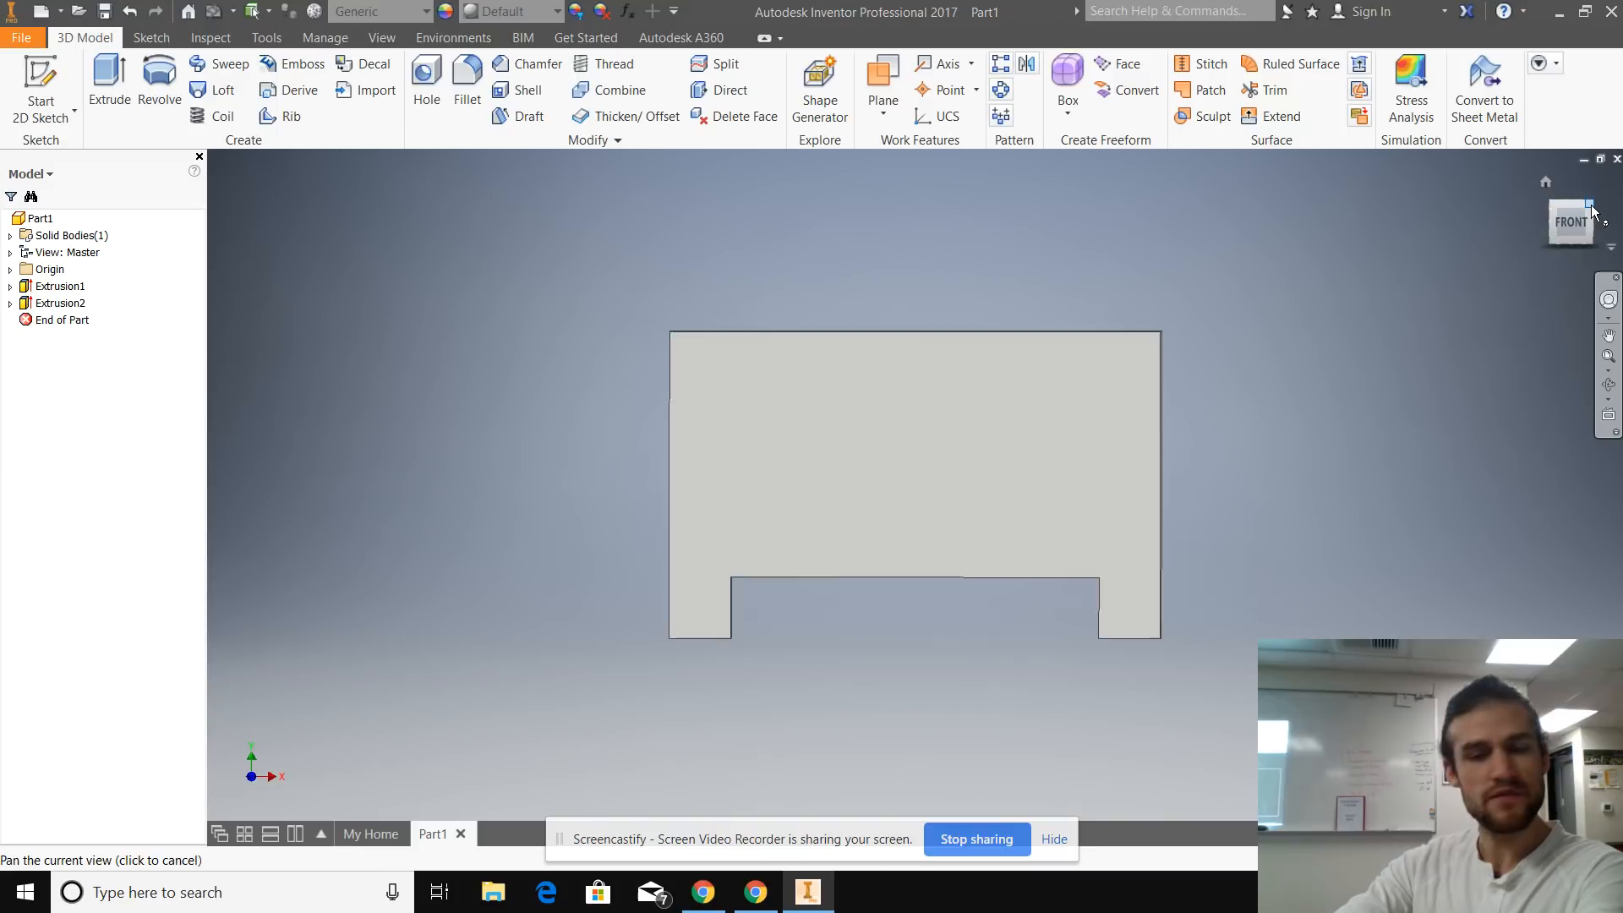
click(809, 895)
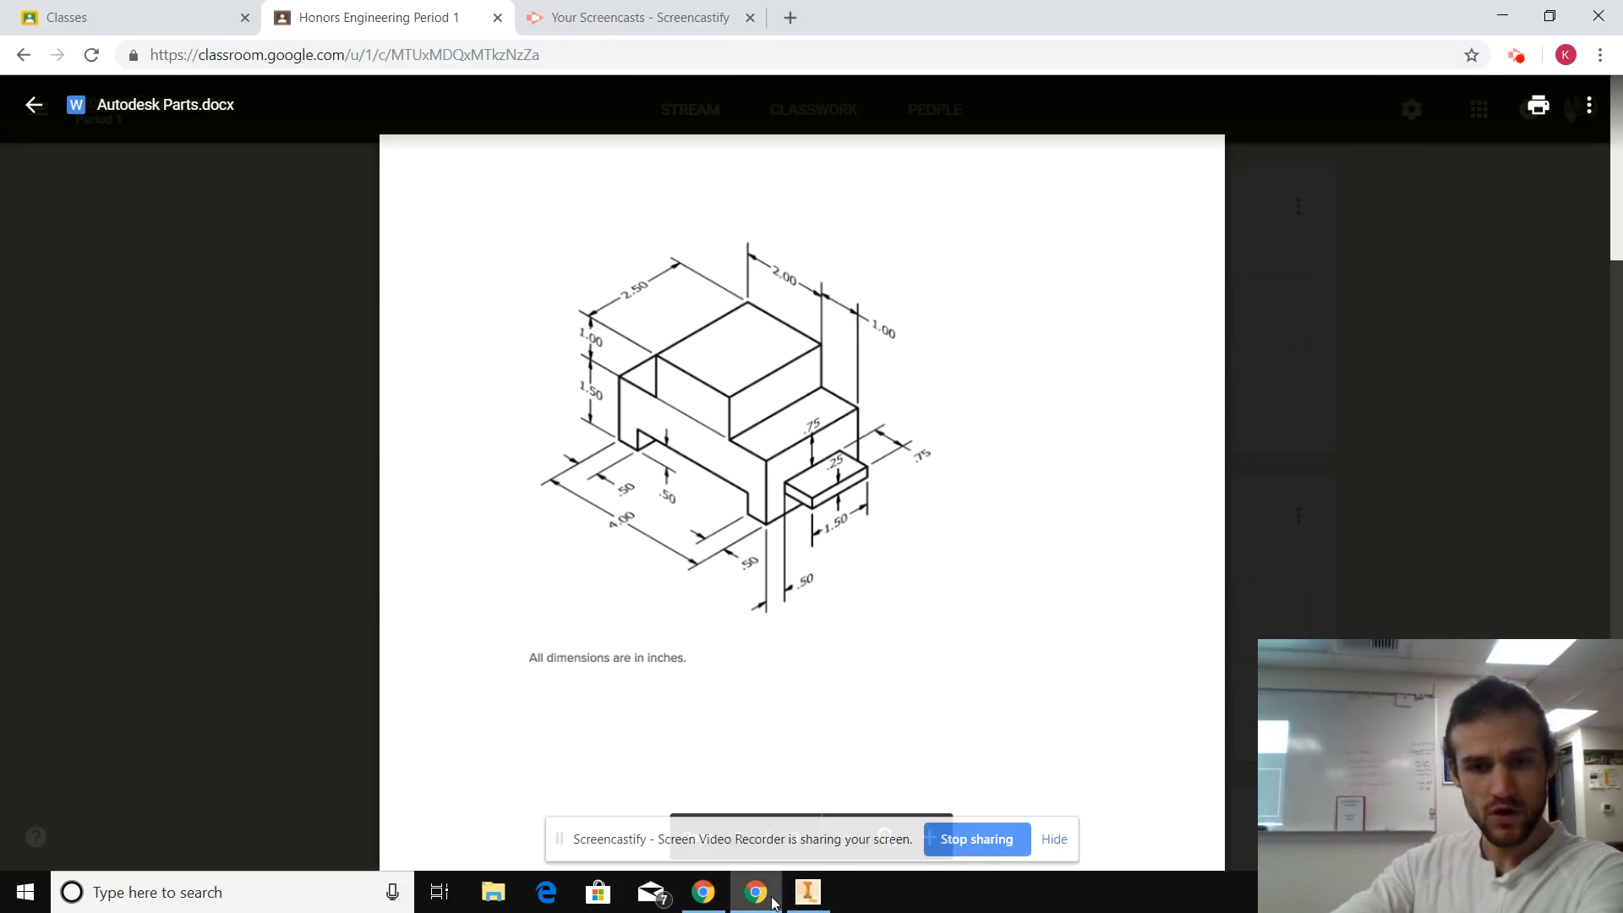
mouse_move(758, 898)
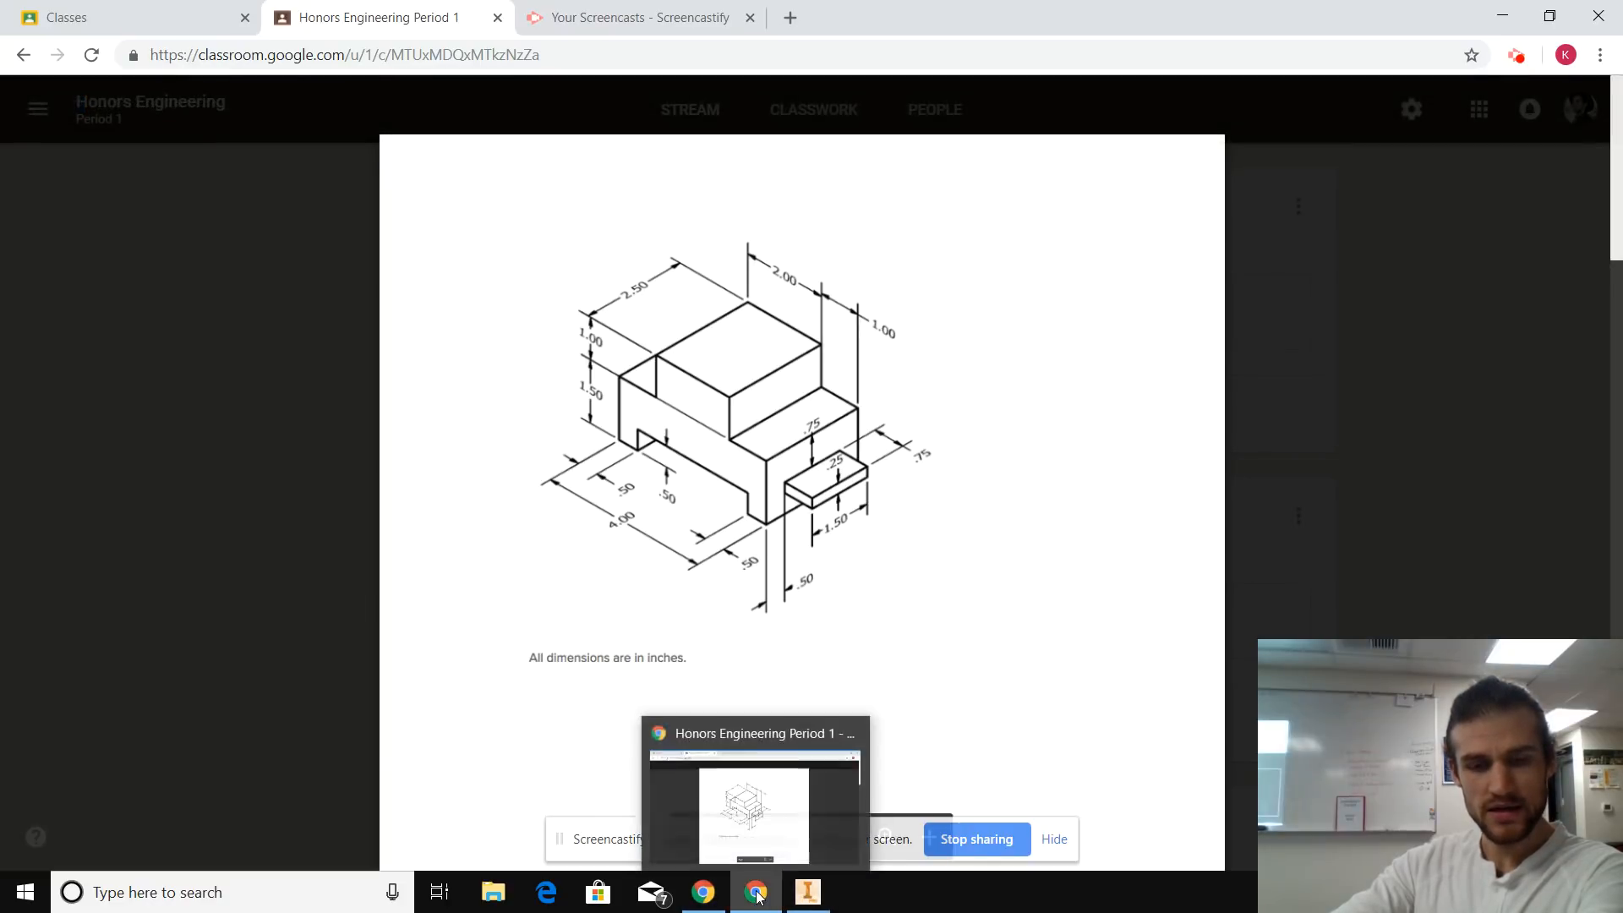
click(808, 892)
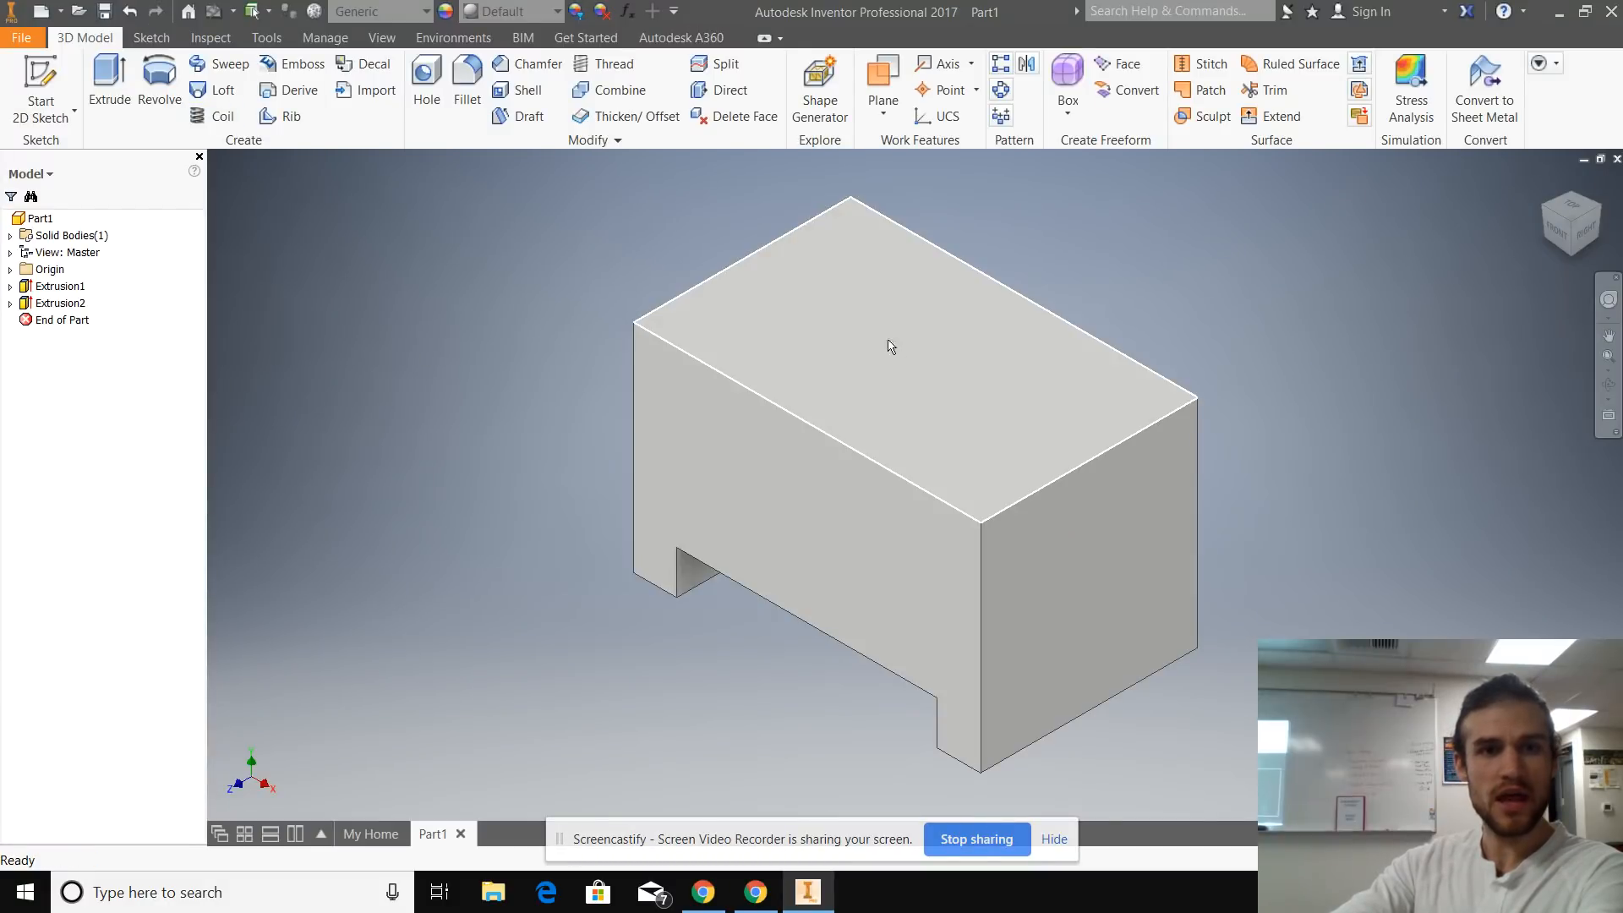
Start a sketch on the block's front face and draw a 1 in by 1 in square from its upper-left corner.
click(34, 100)
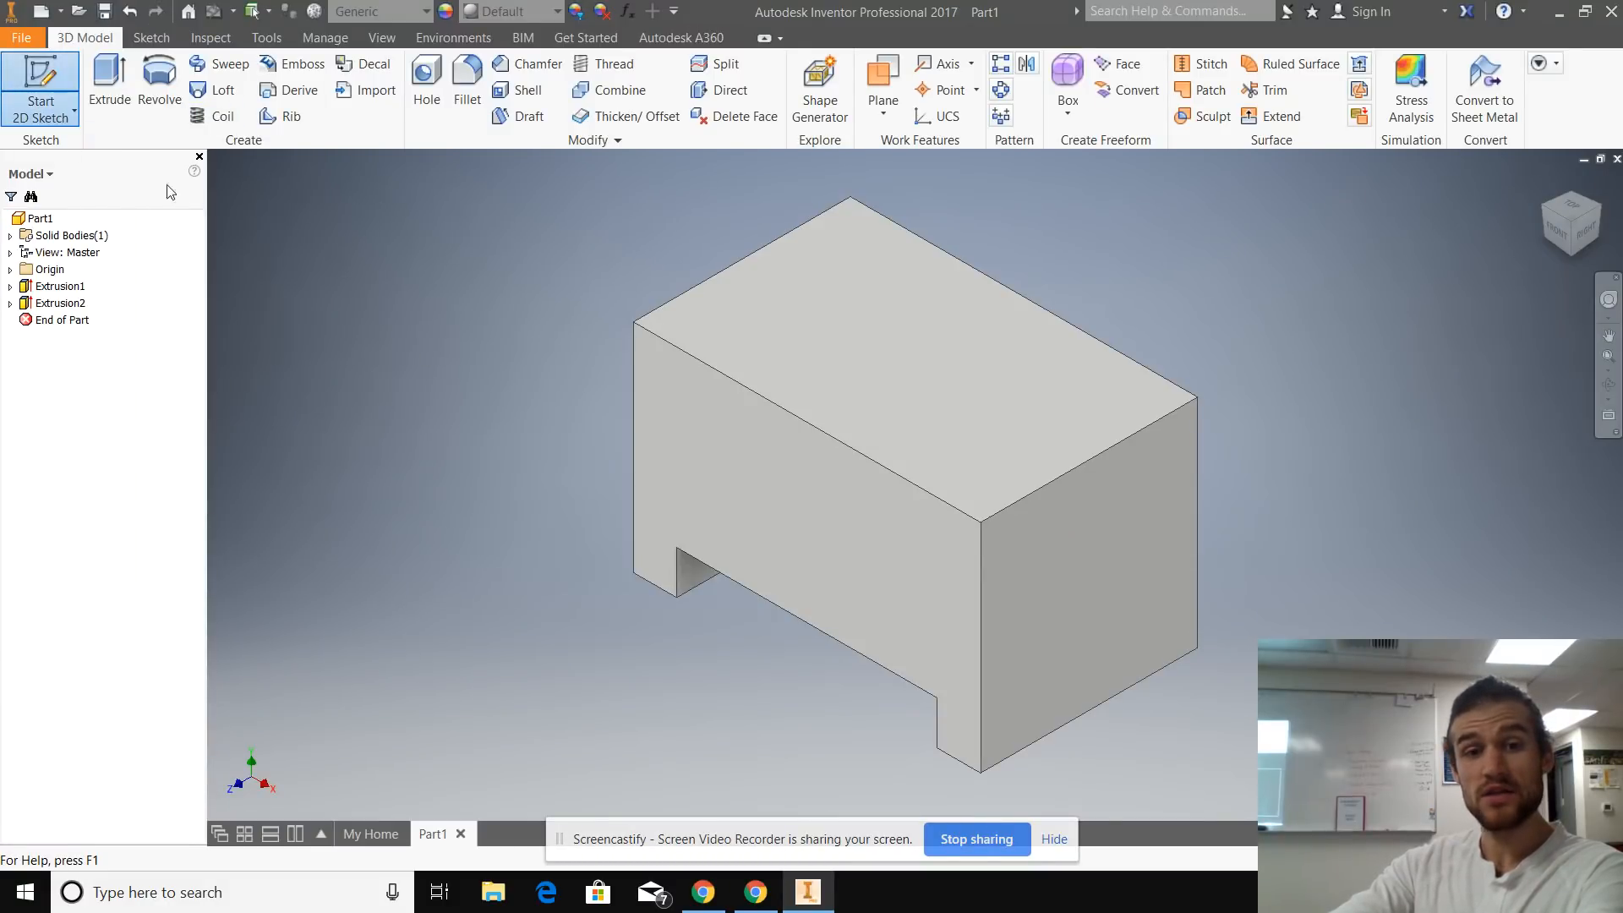
click(590, 367)
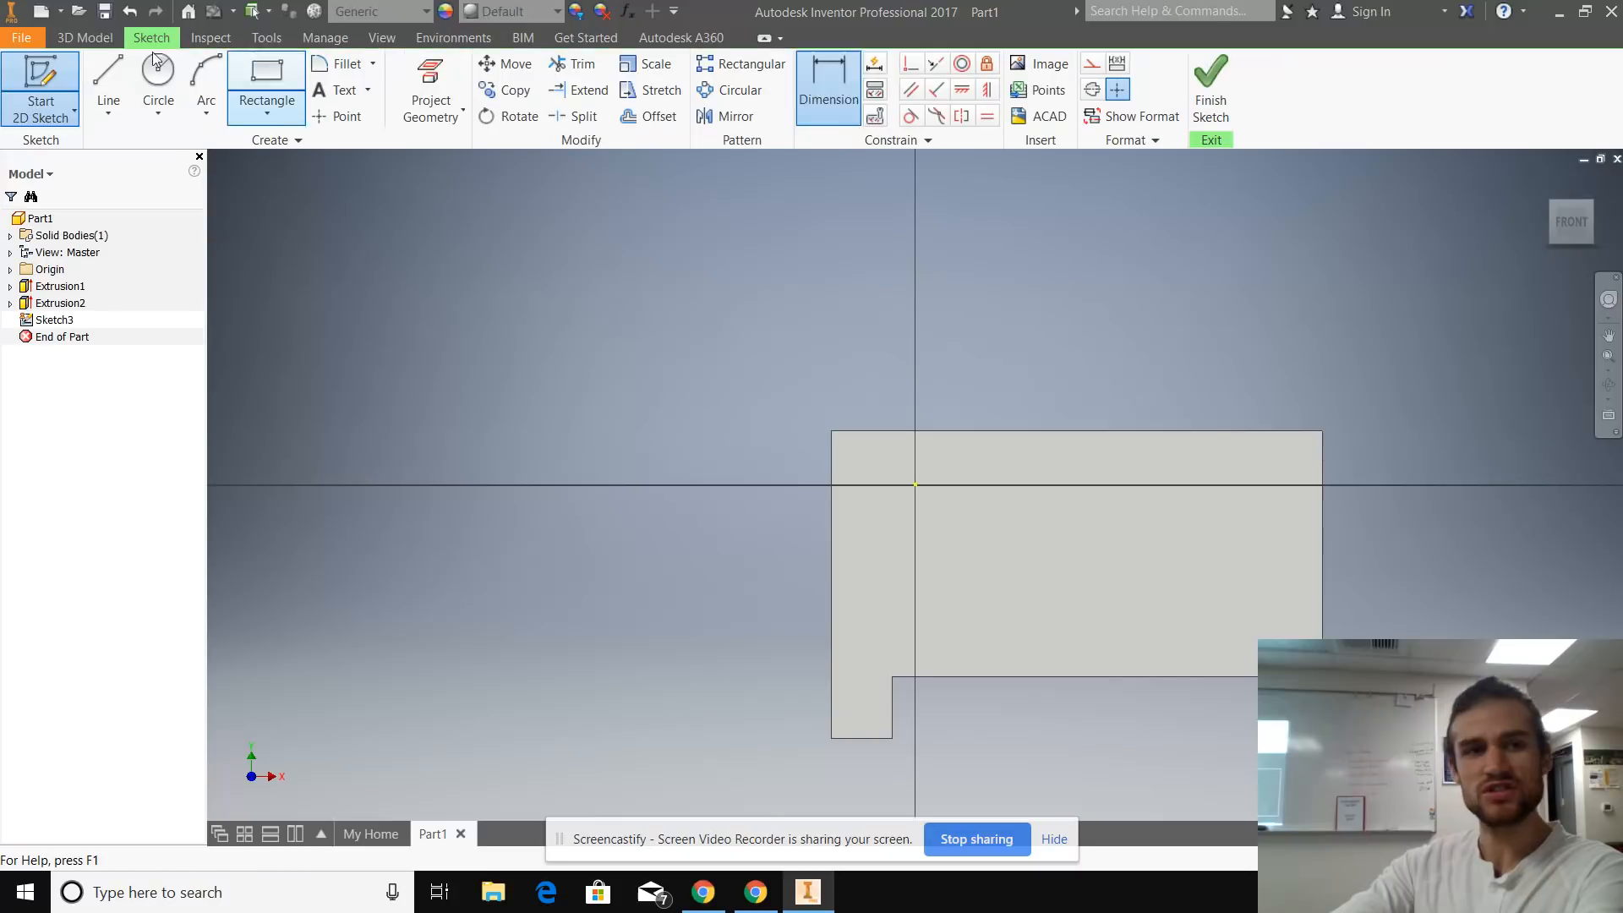
click(264, 71)
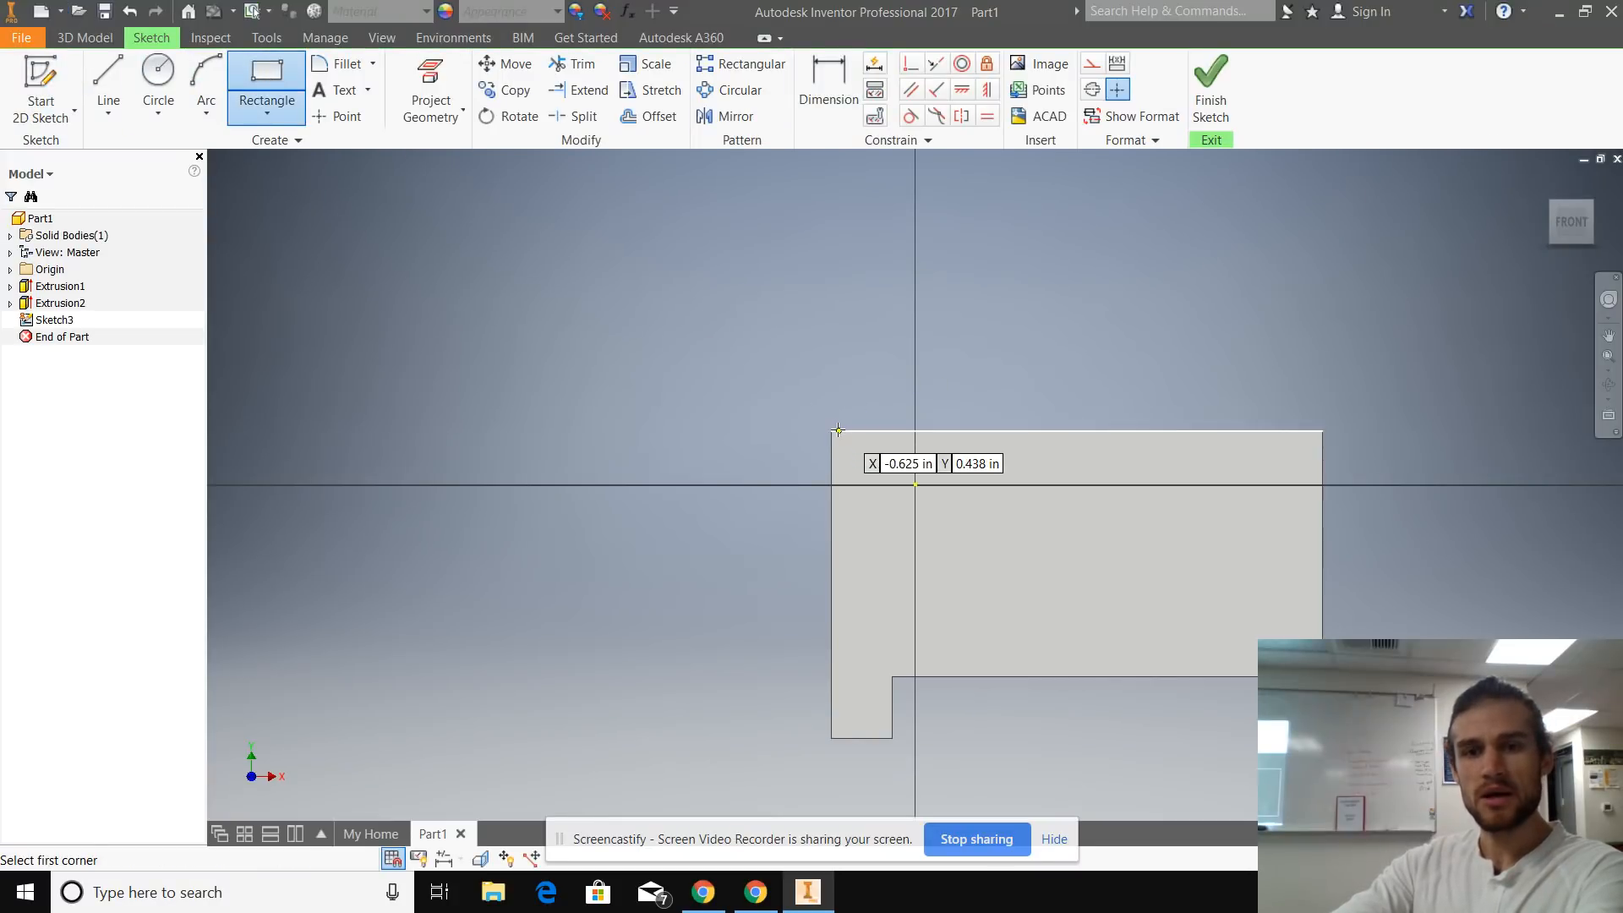
click(829, 431)
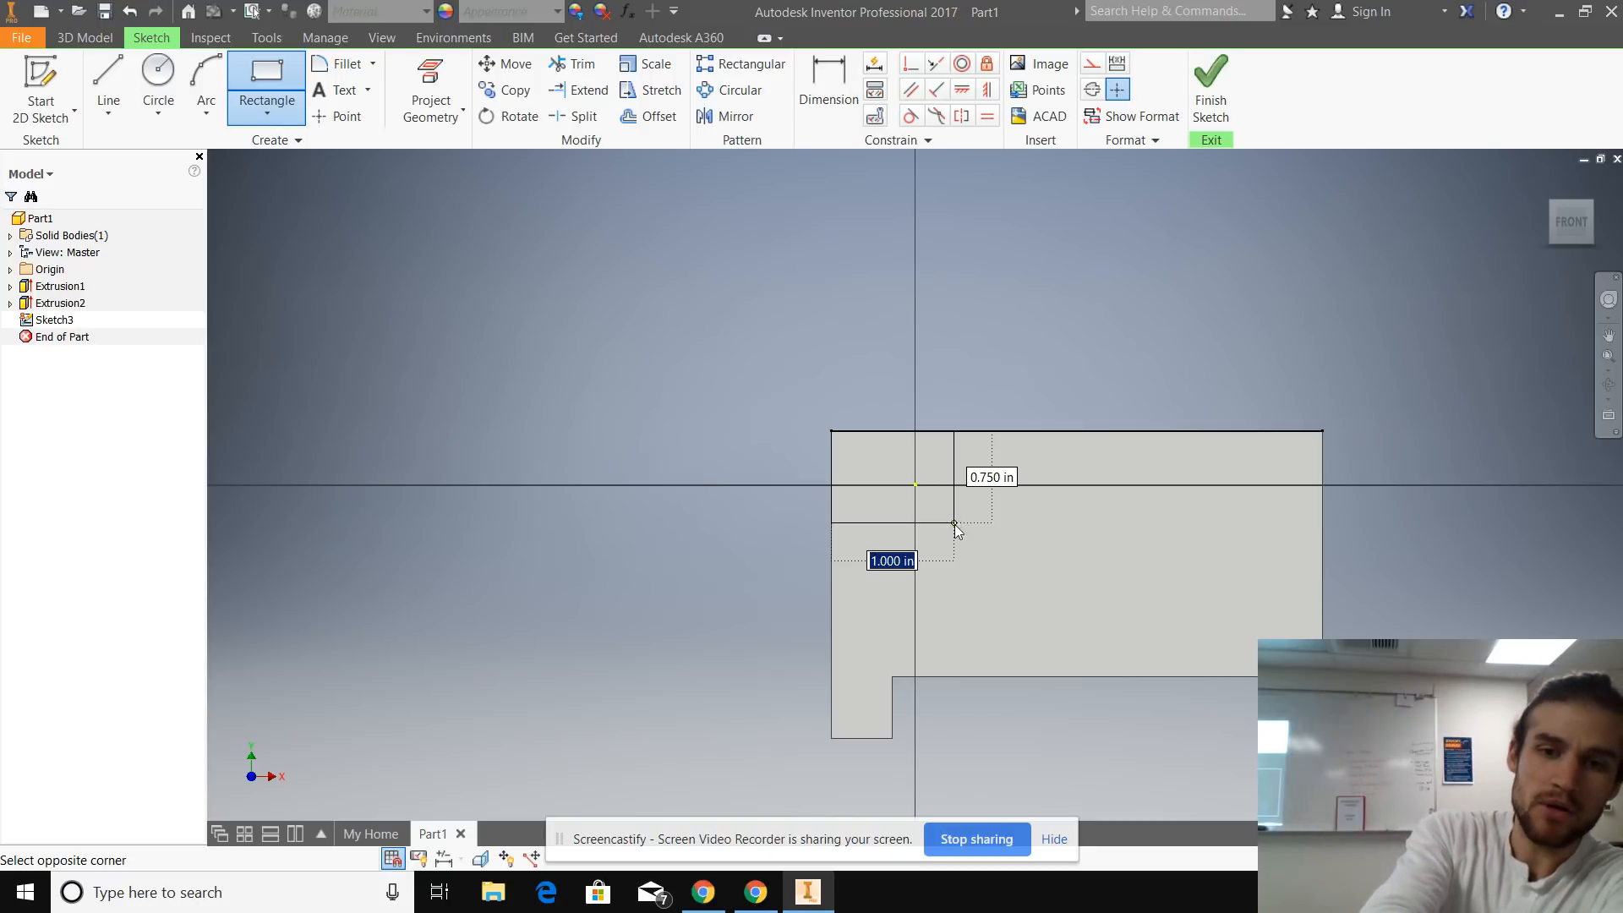
text(1)
key(Tab)
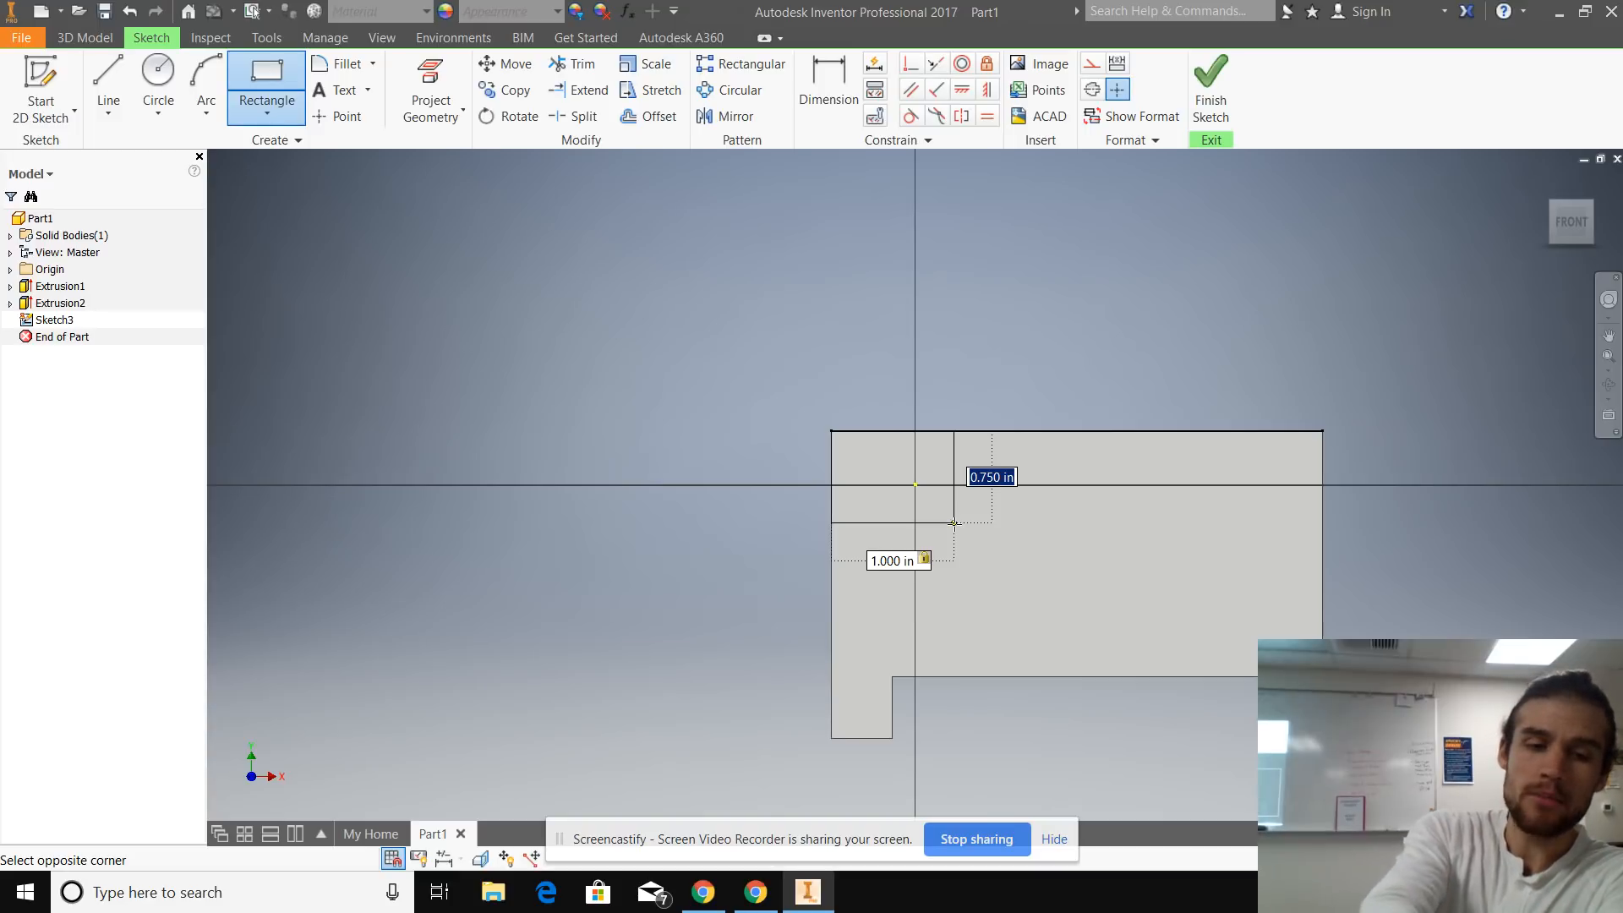
text(1)
key(Return)
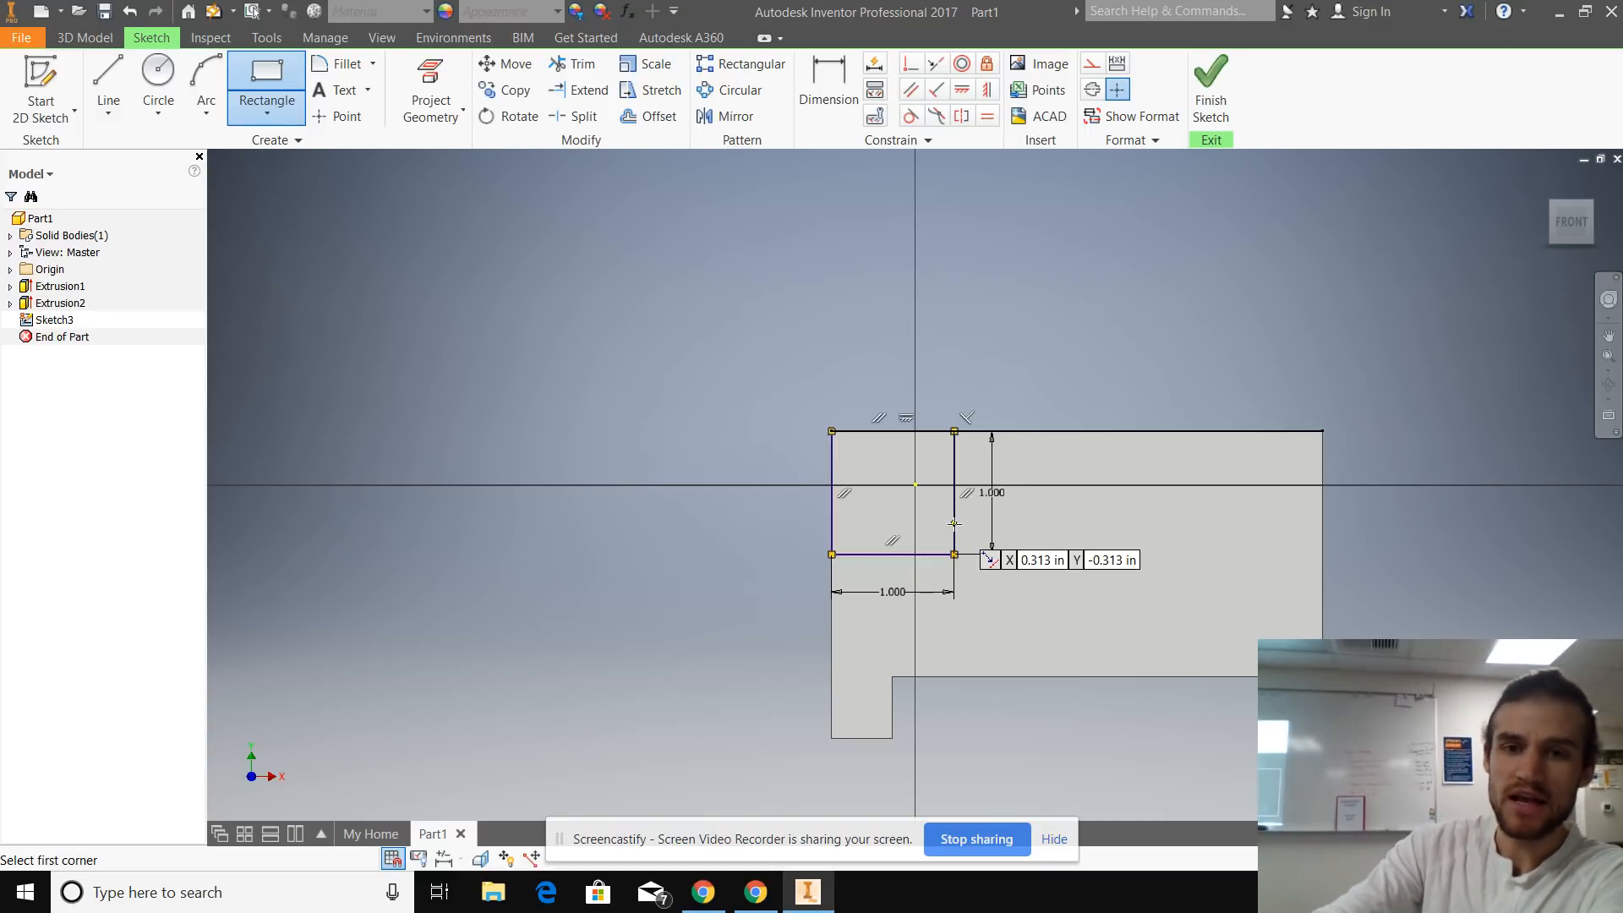
Draw a second 1 in by 1 in square inward from the front face's upper-right corner.
click(1322, 431)
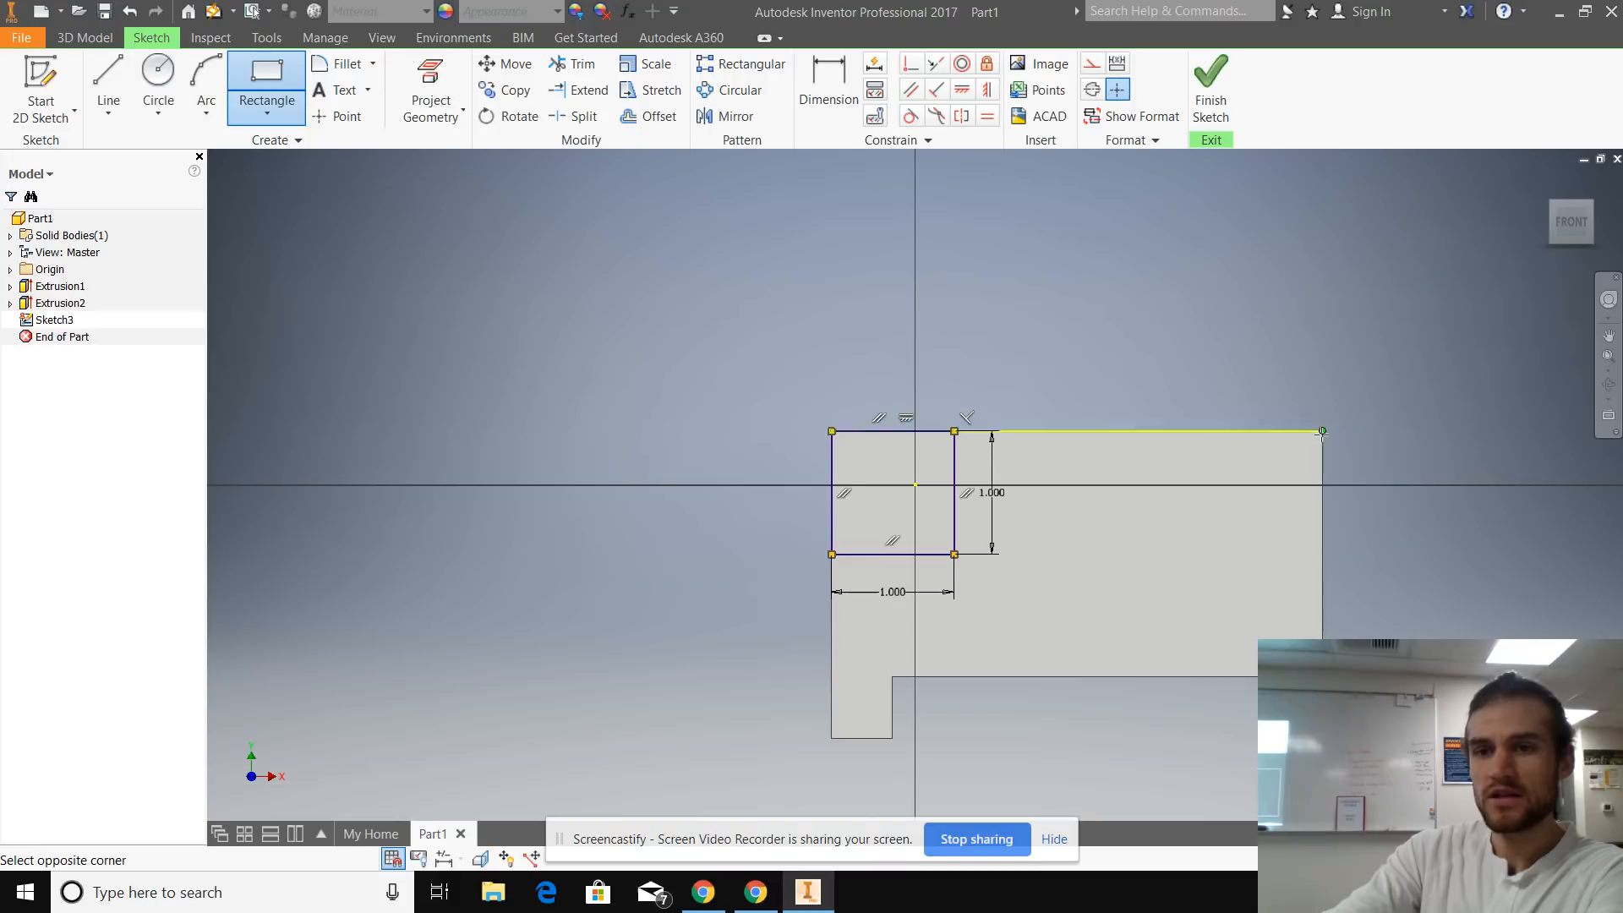
text(1)
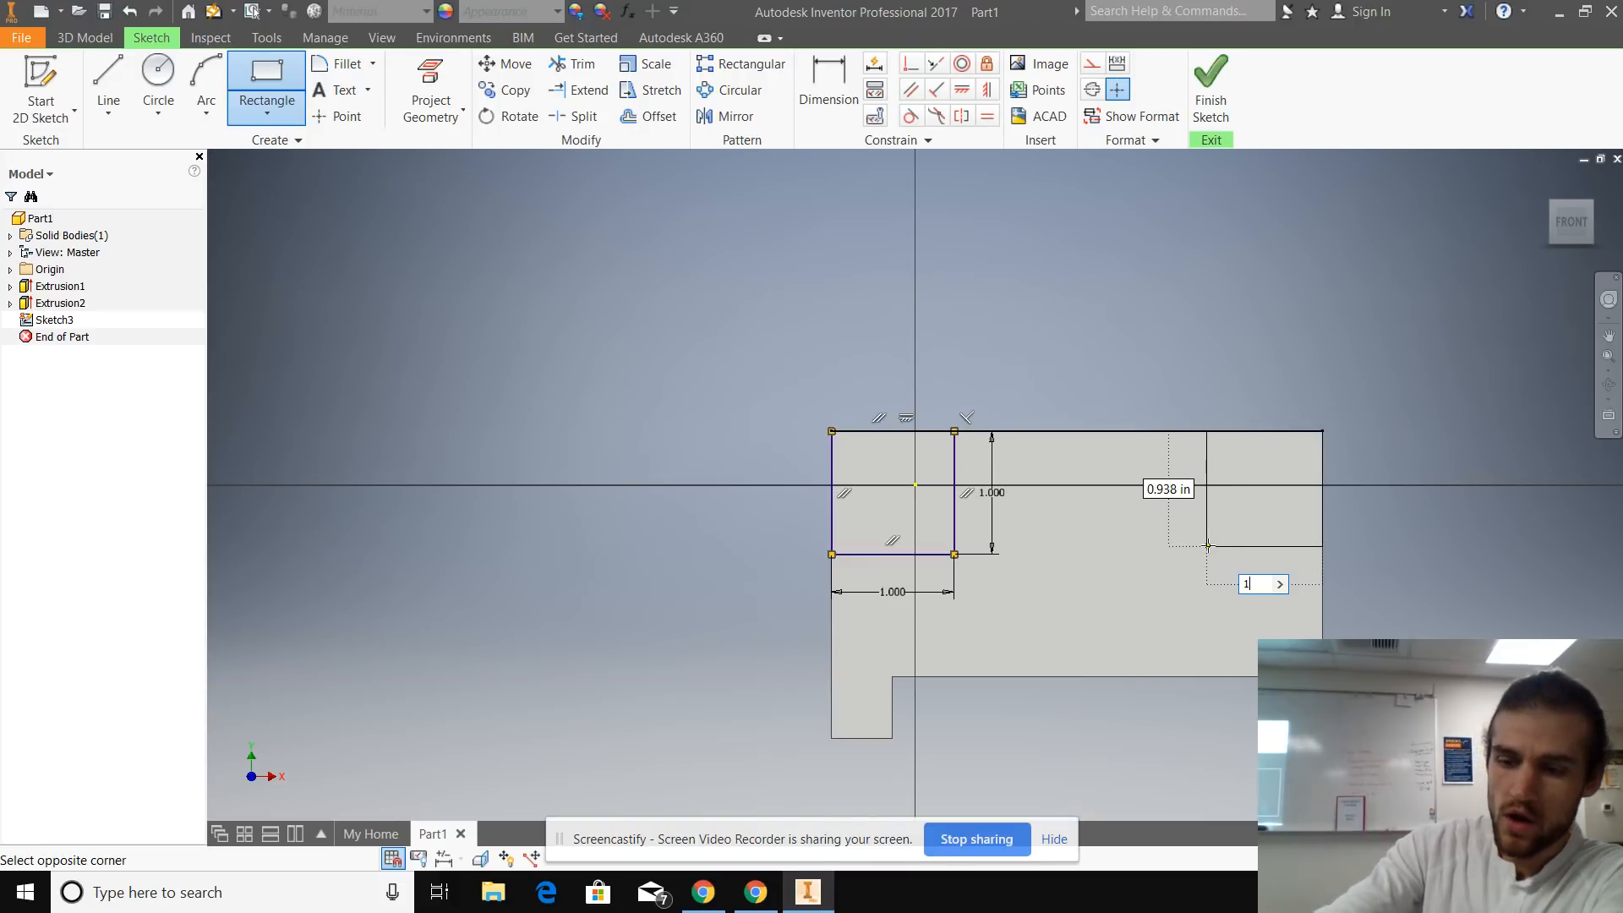
key(Tab)
text(1)
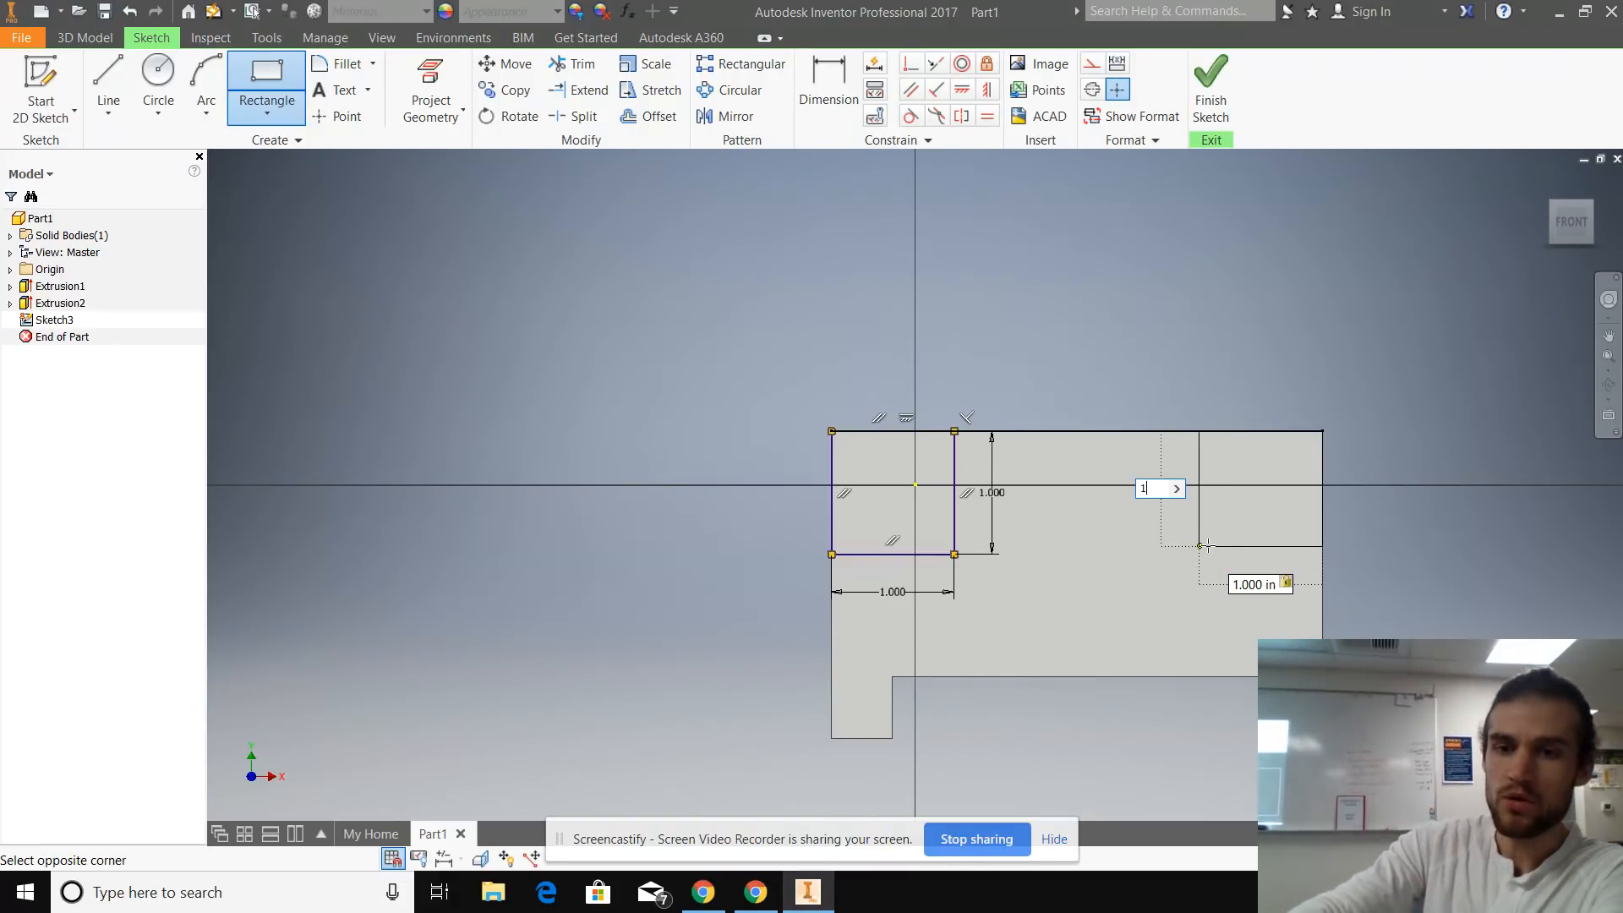
key(Return)
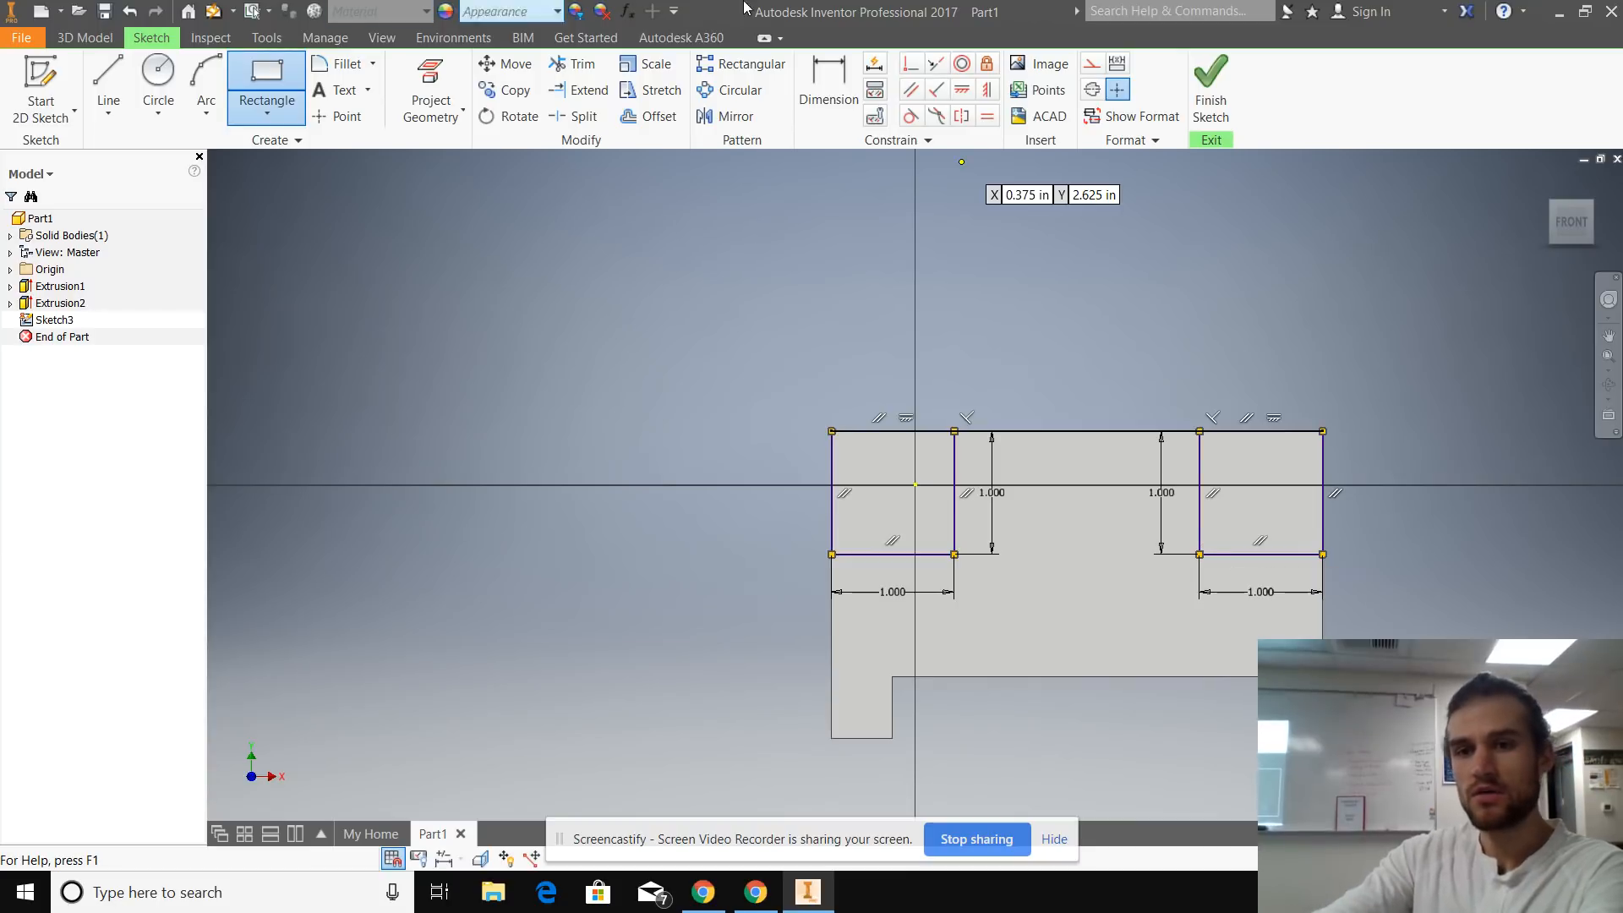
Finish the sketch and cut-extrude both corner squares 2.5 in through the block.
click(1210, 89)
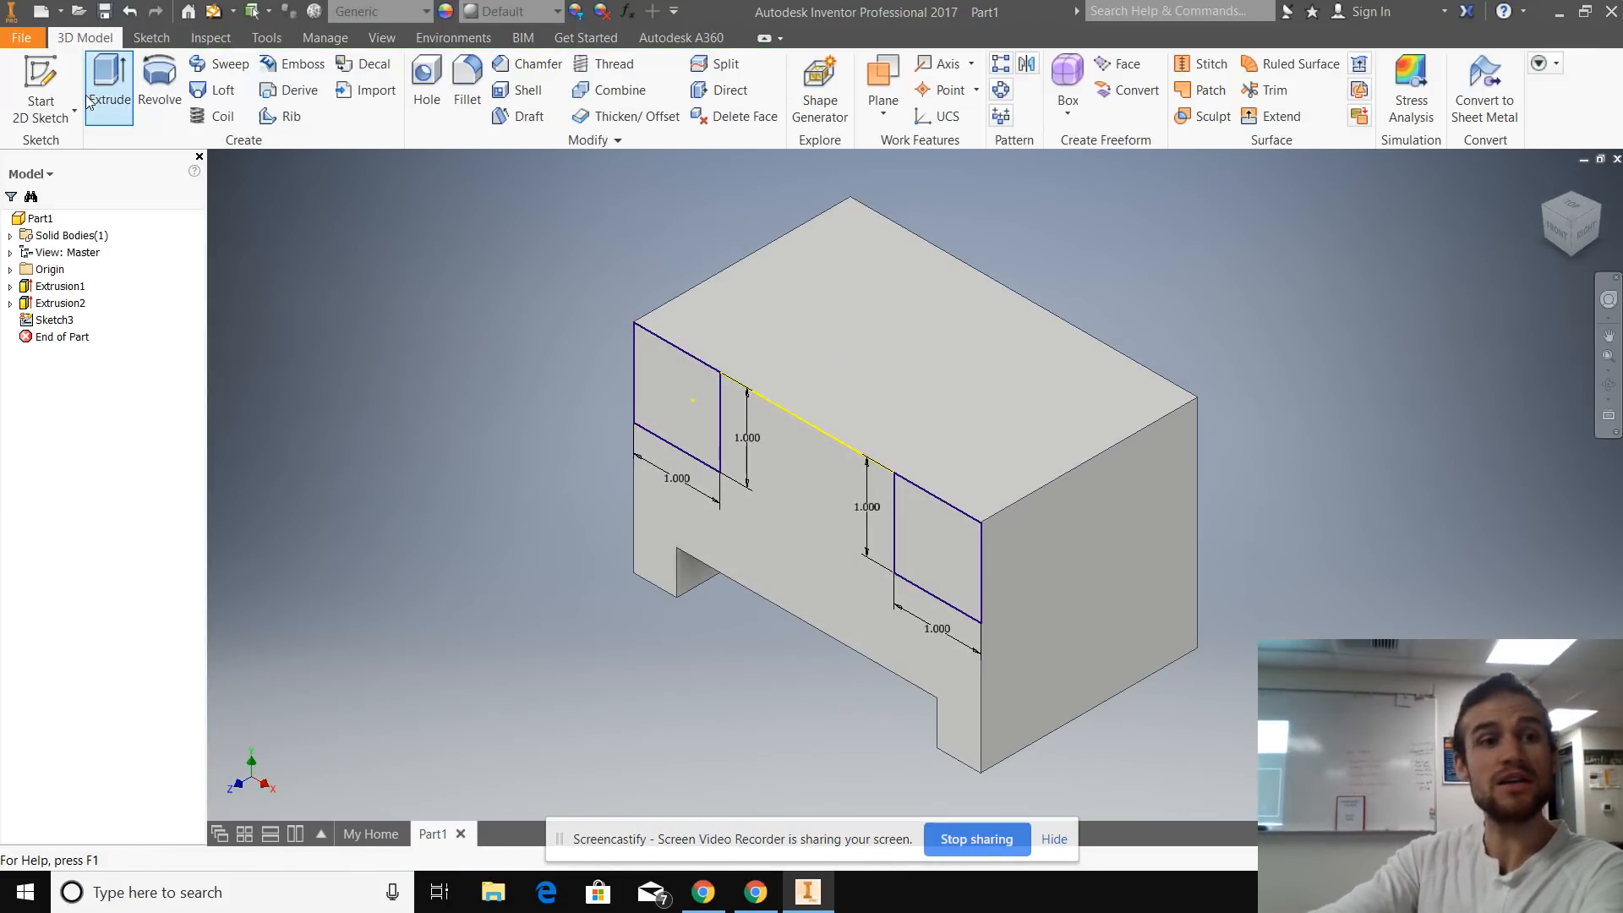
click(97, 99)
click(357, 276)
click(436, 311)
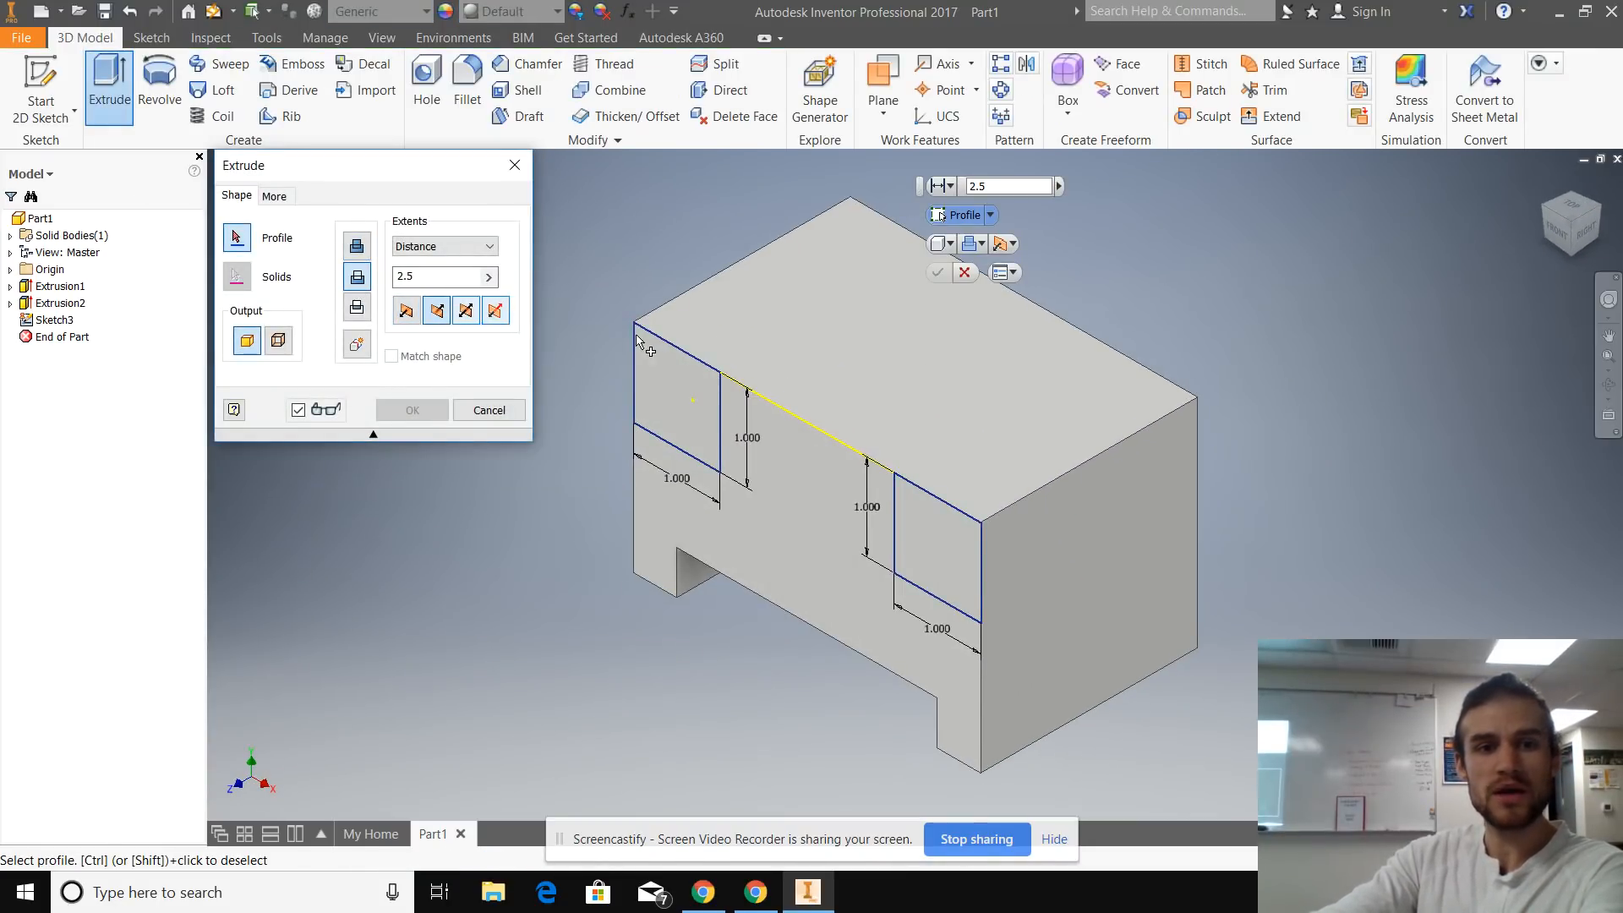
click(689, 397)
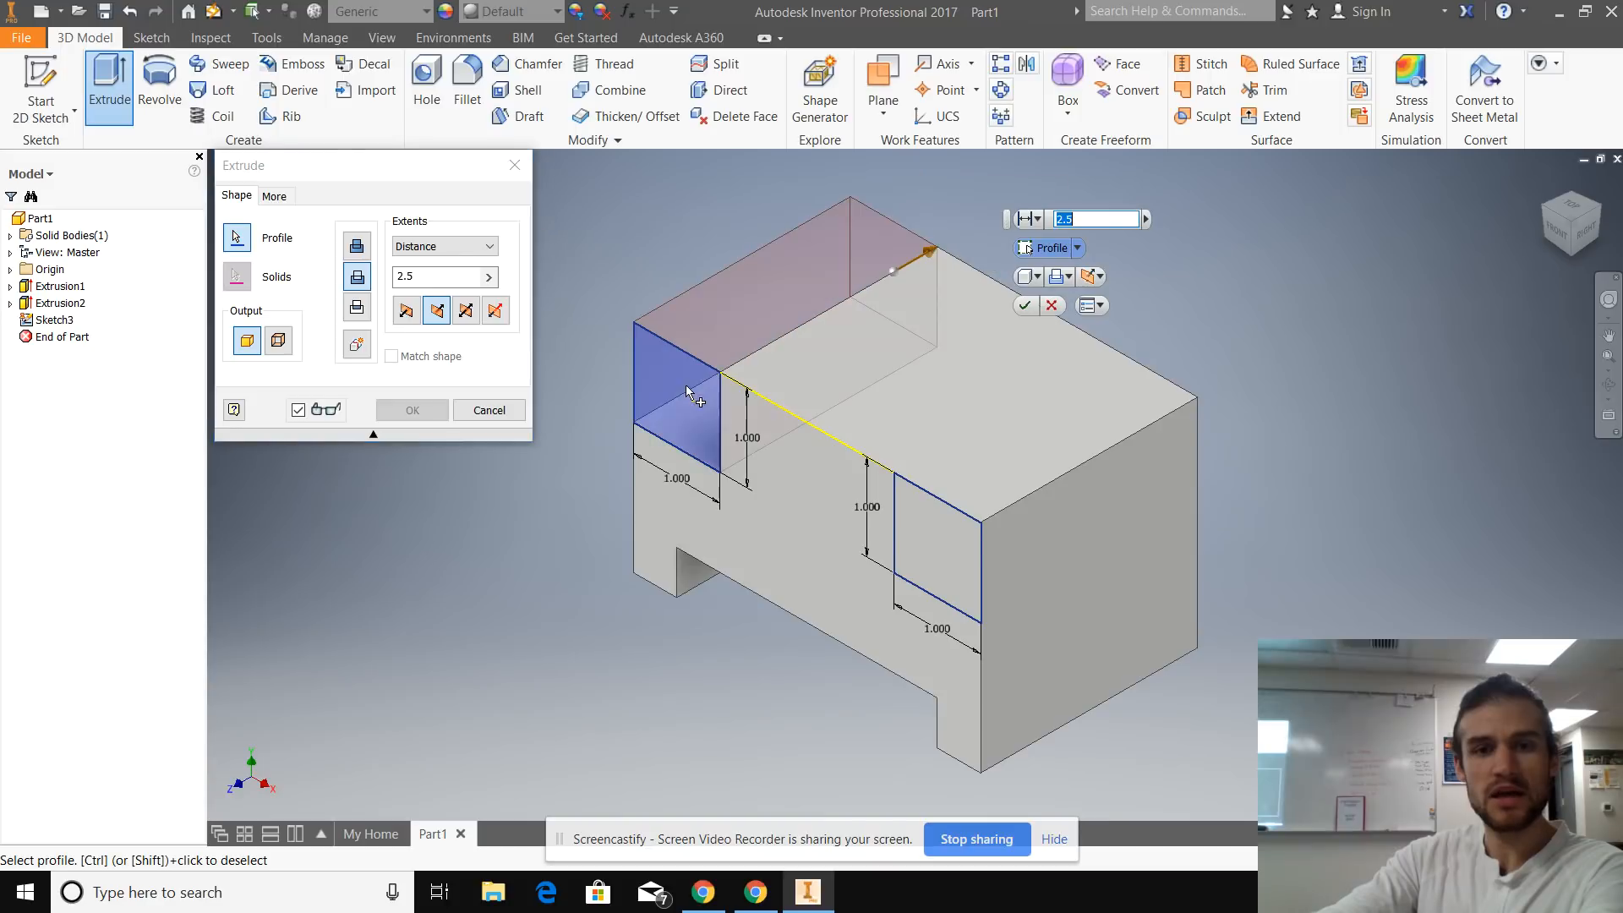
click(932, 536)
click(413, 410)
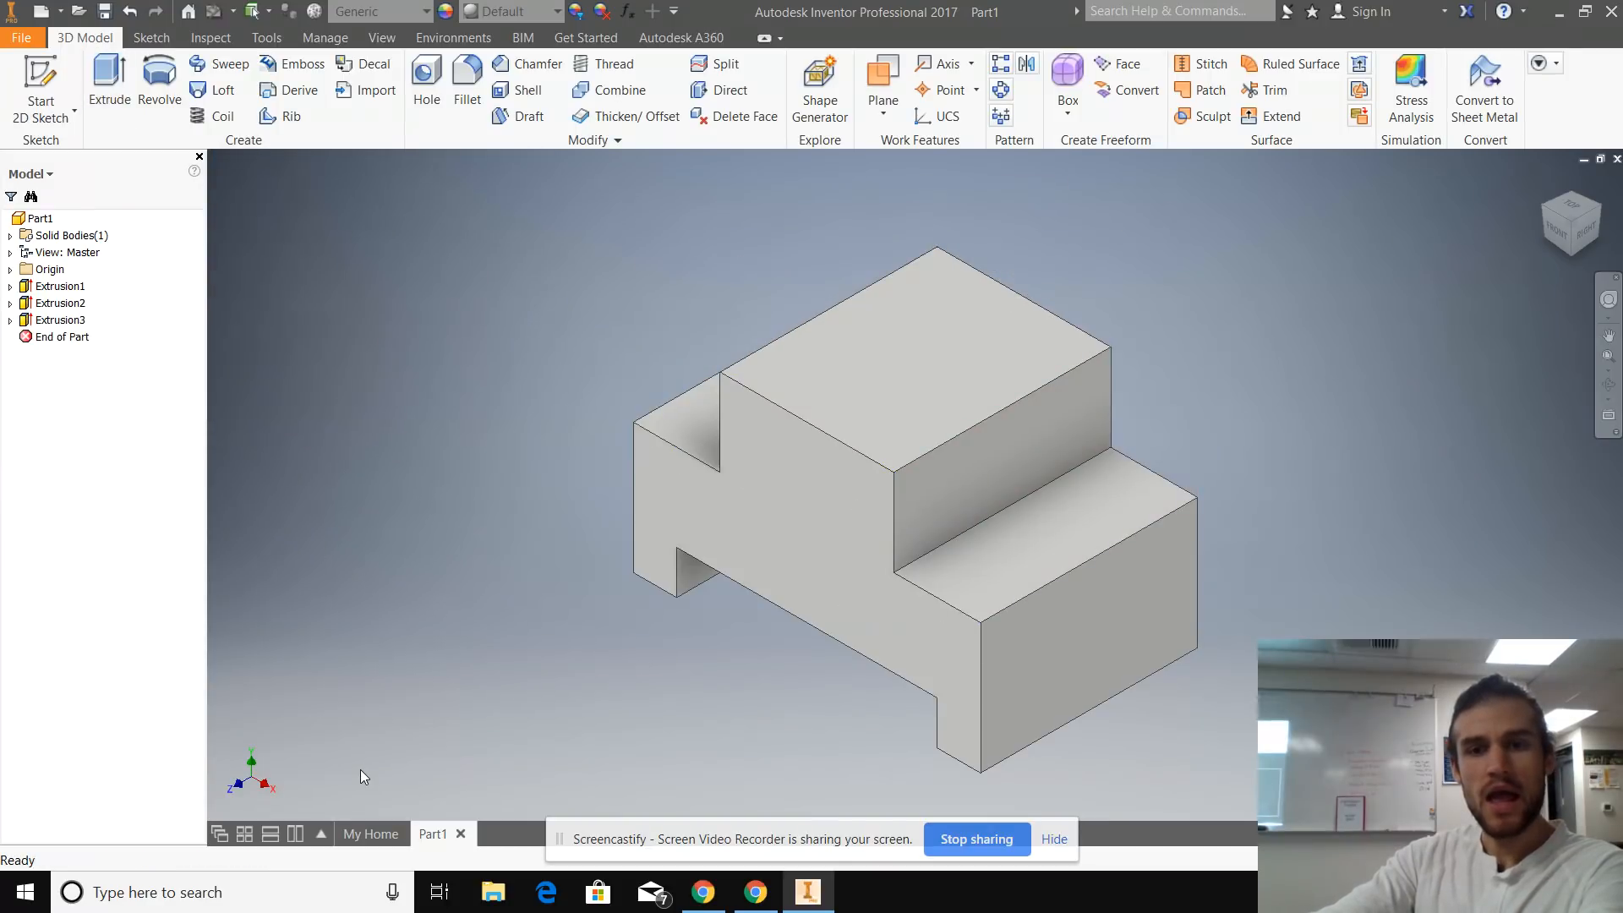
Check the part drawing in Chrome, return to Inventor, and start a sketch on the block's lower right-side face.
click(830, 902)
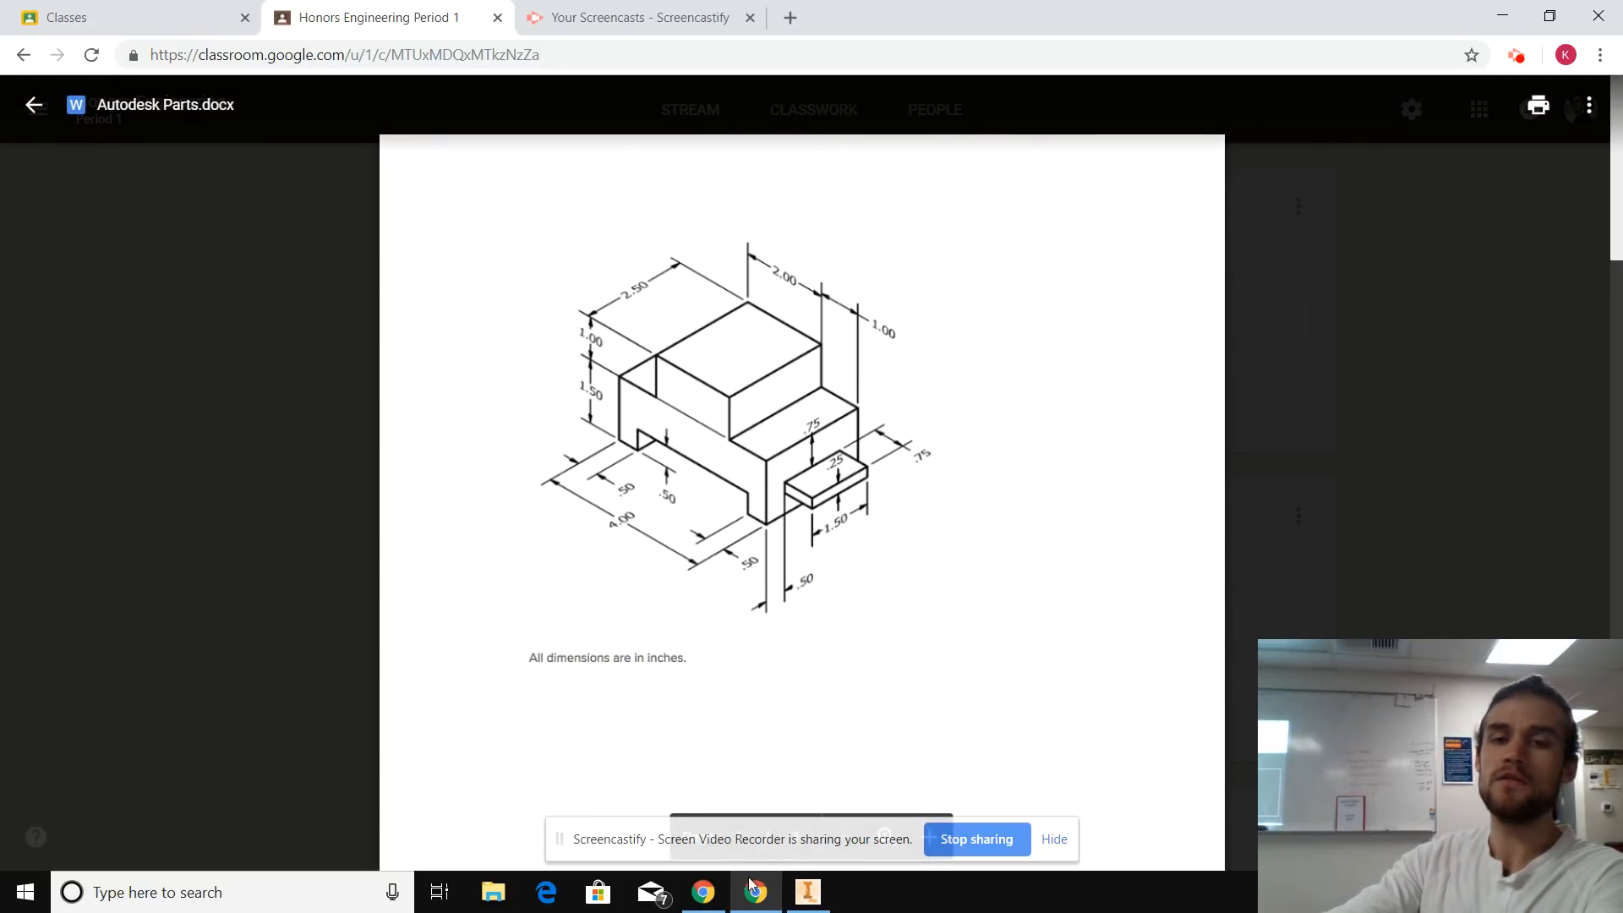
click(797, 897)
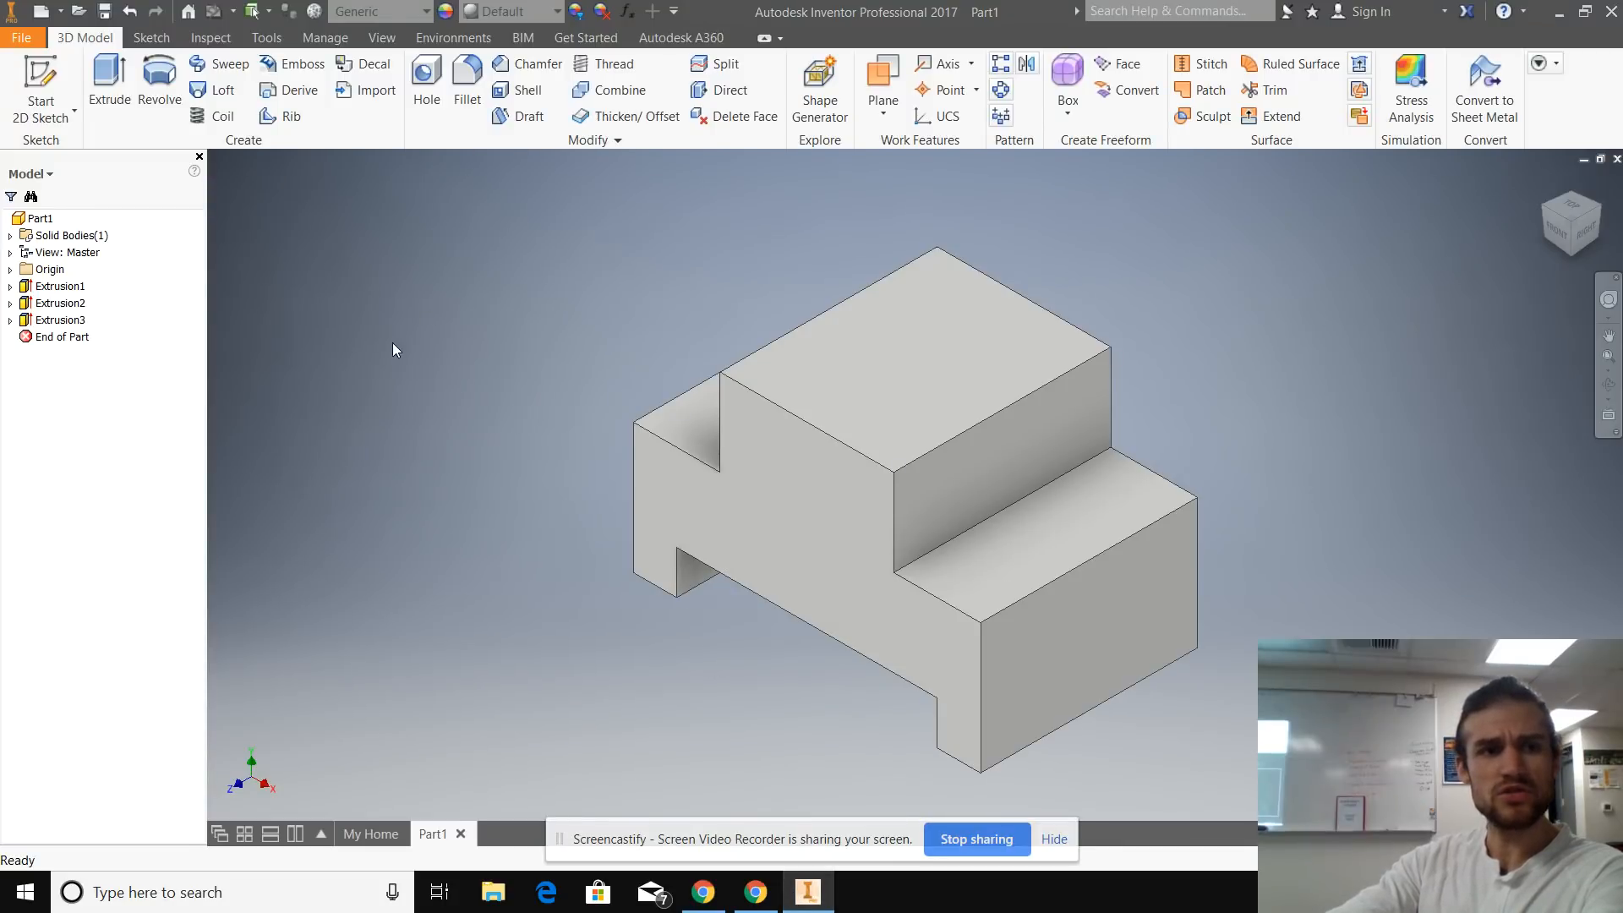
click(41, 80)
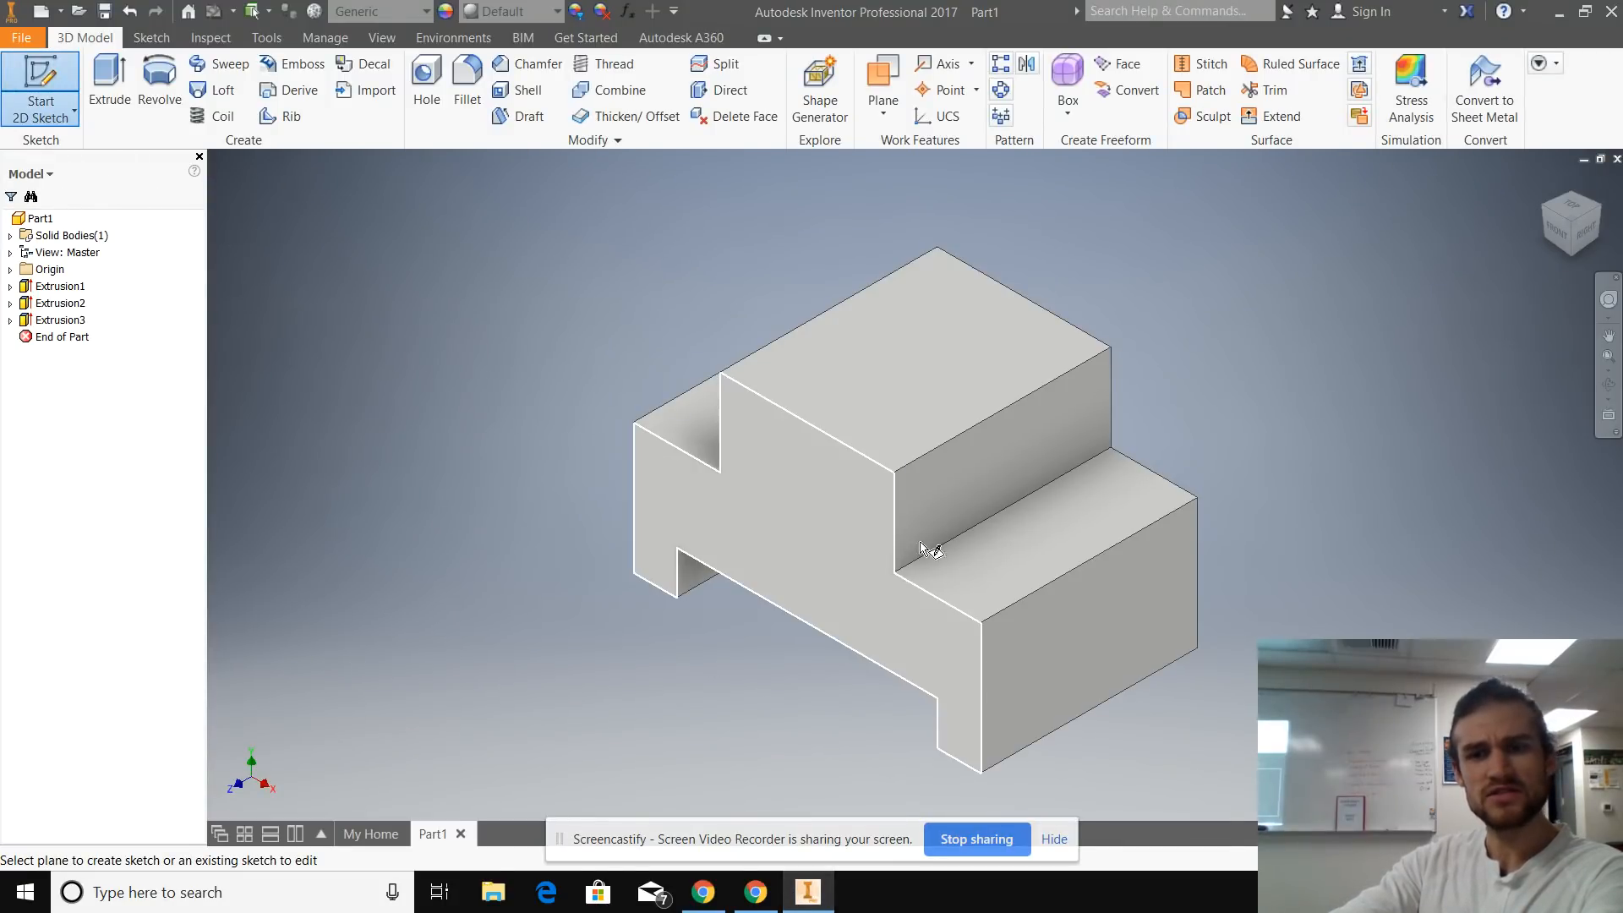
click(1026, 663)
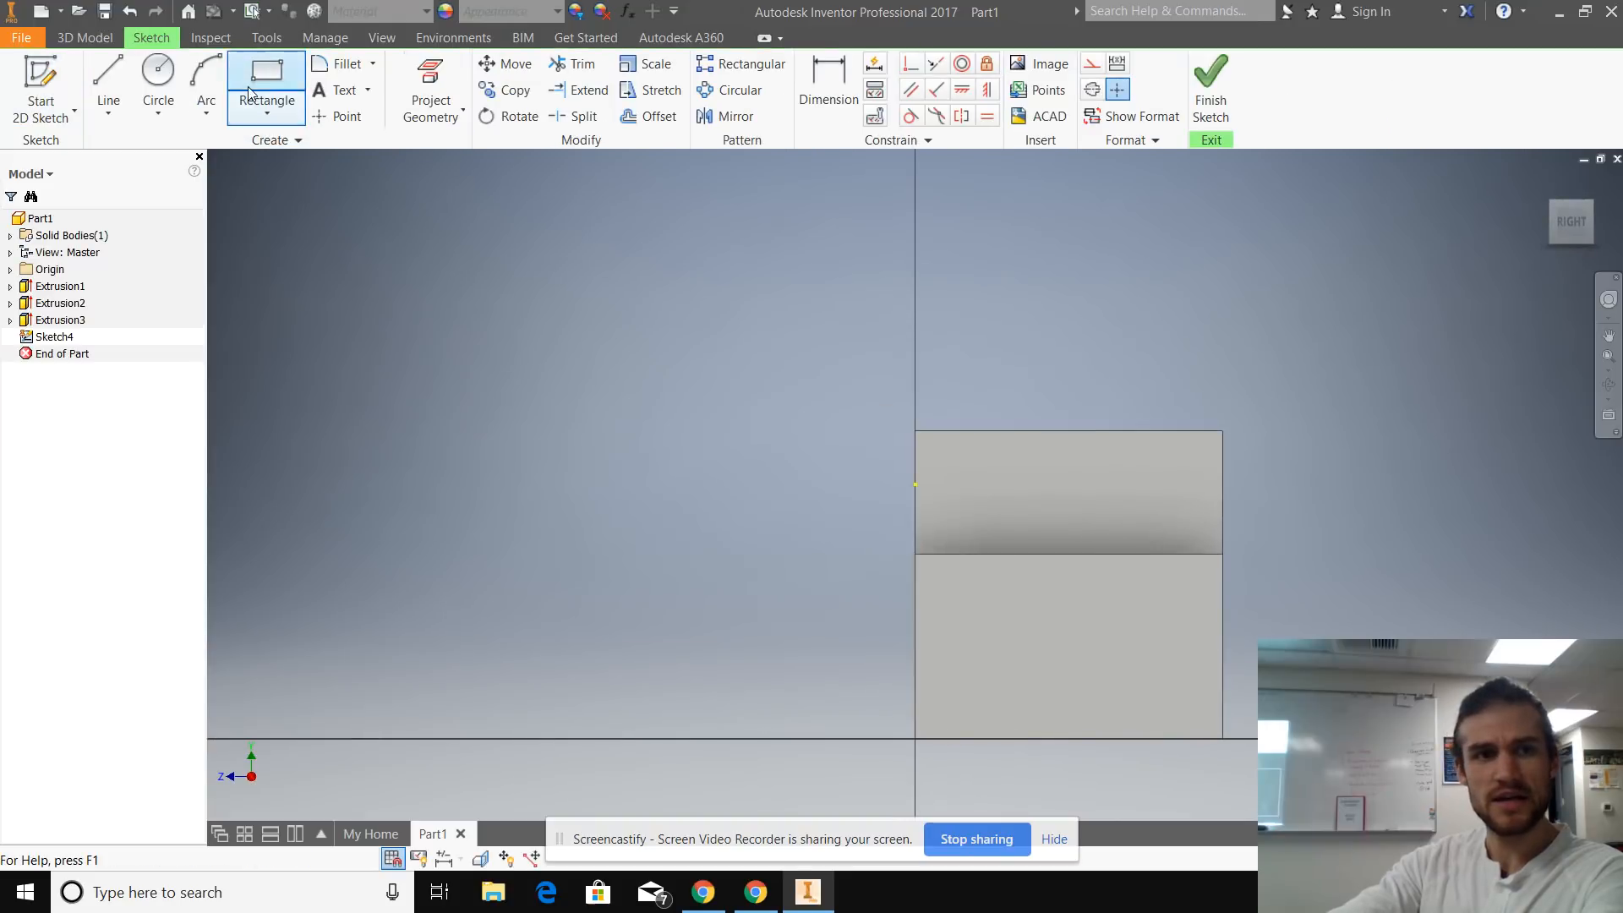
click(254, 94)
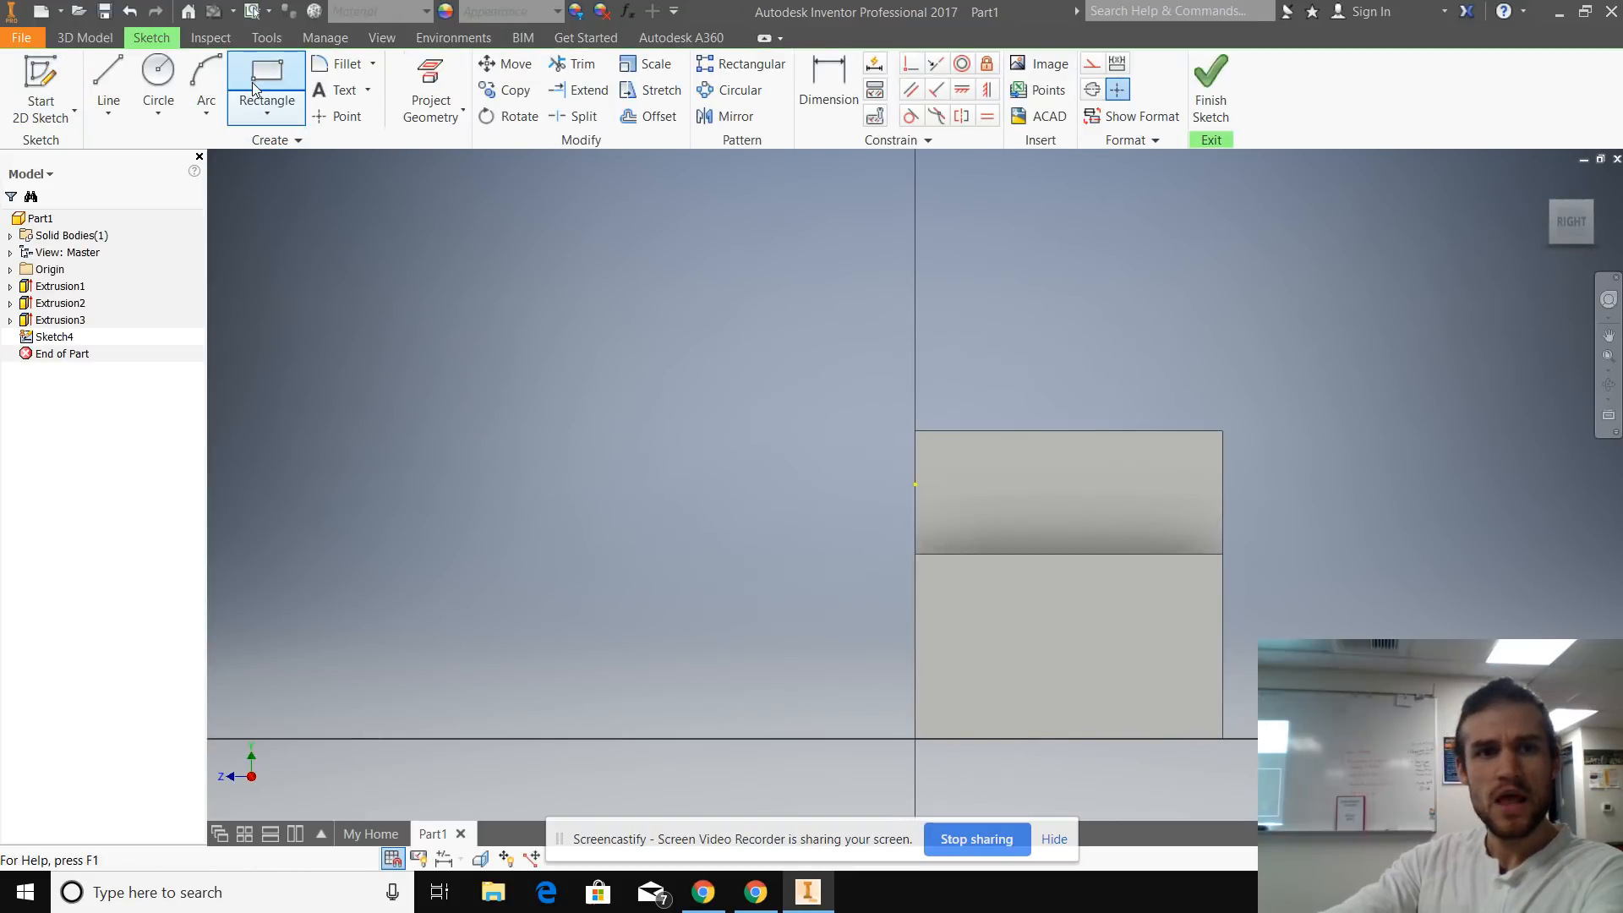
click(992, 623)
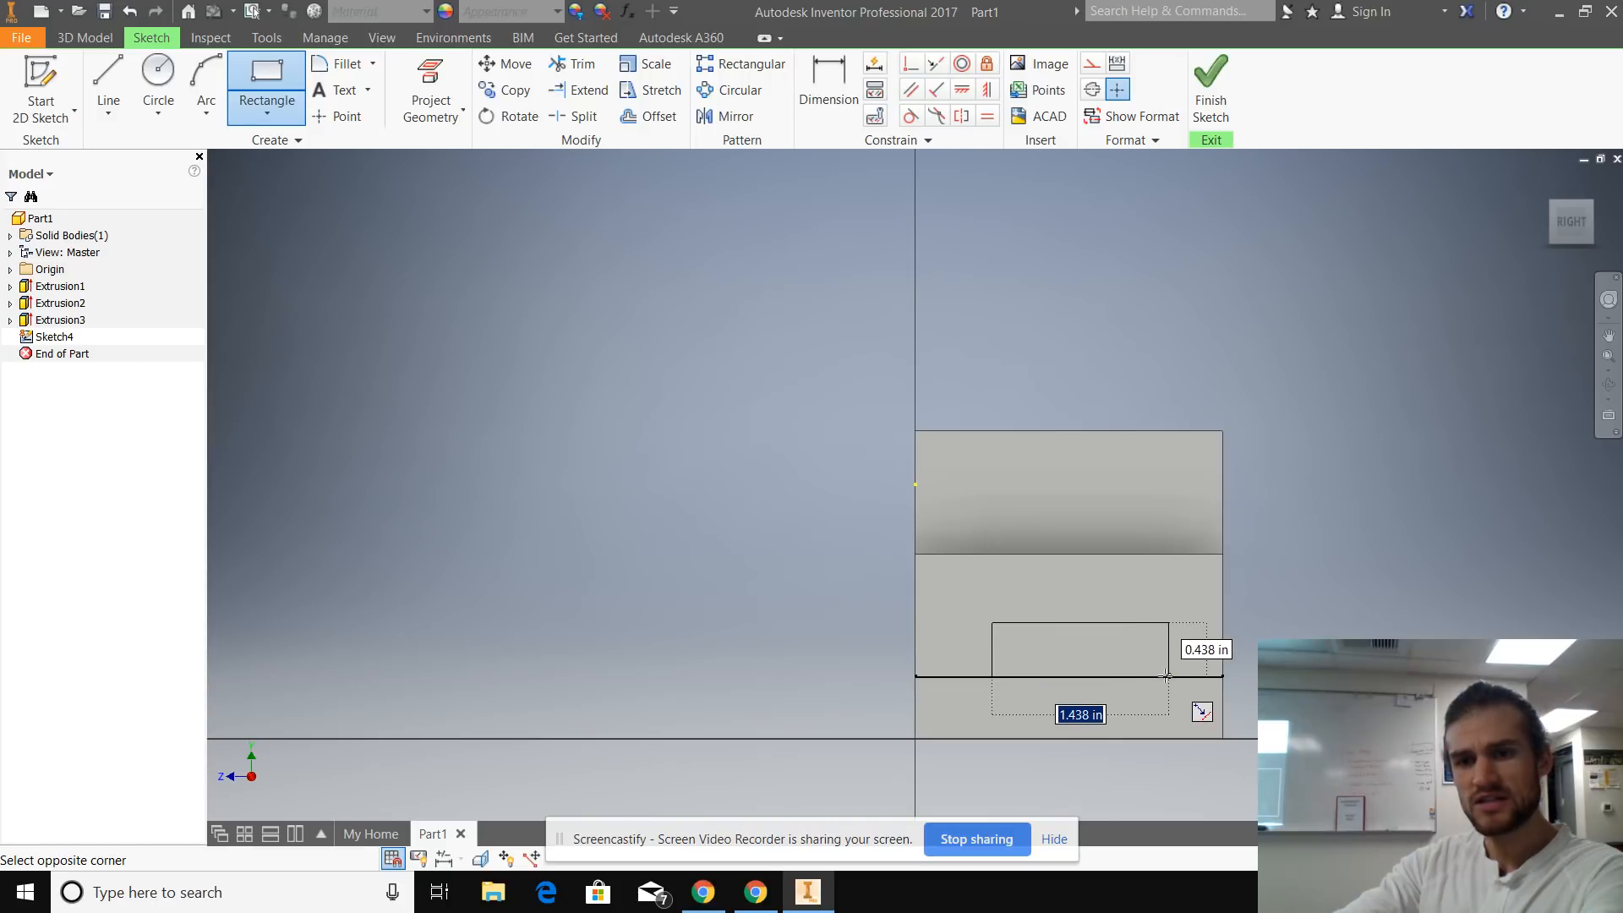
middle_drag(724, 583, 801, 611)
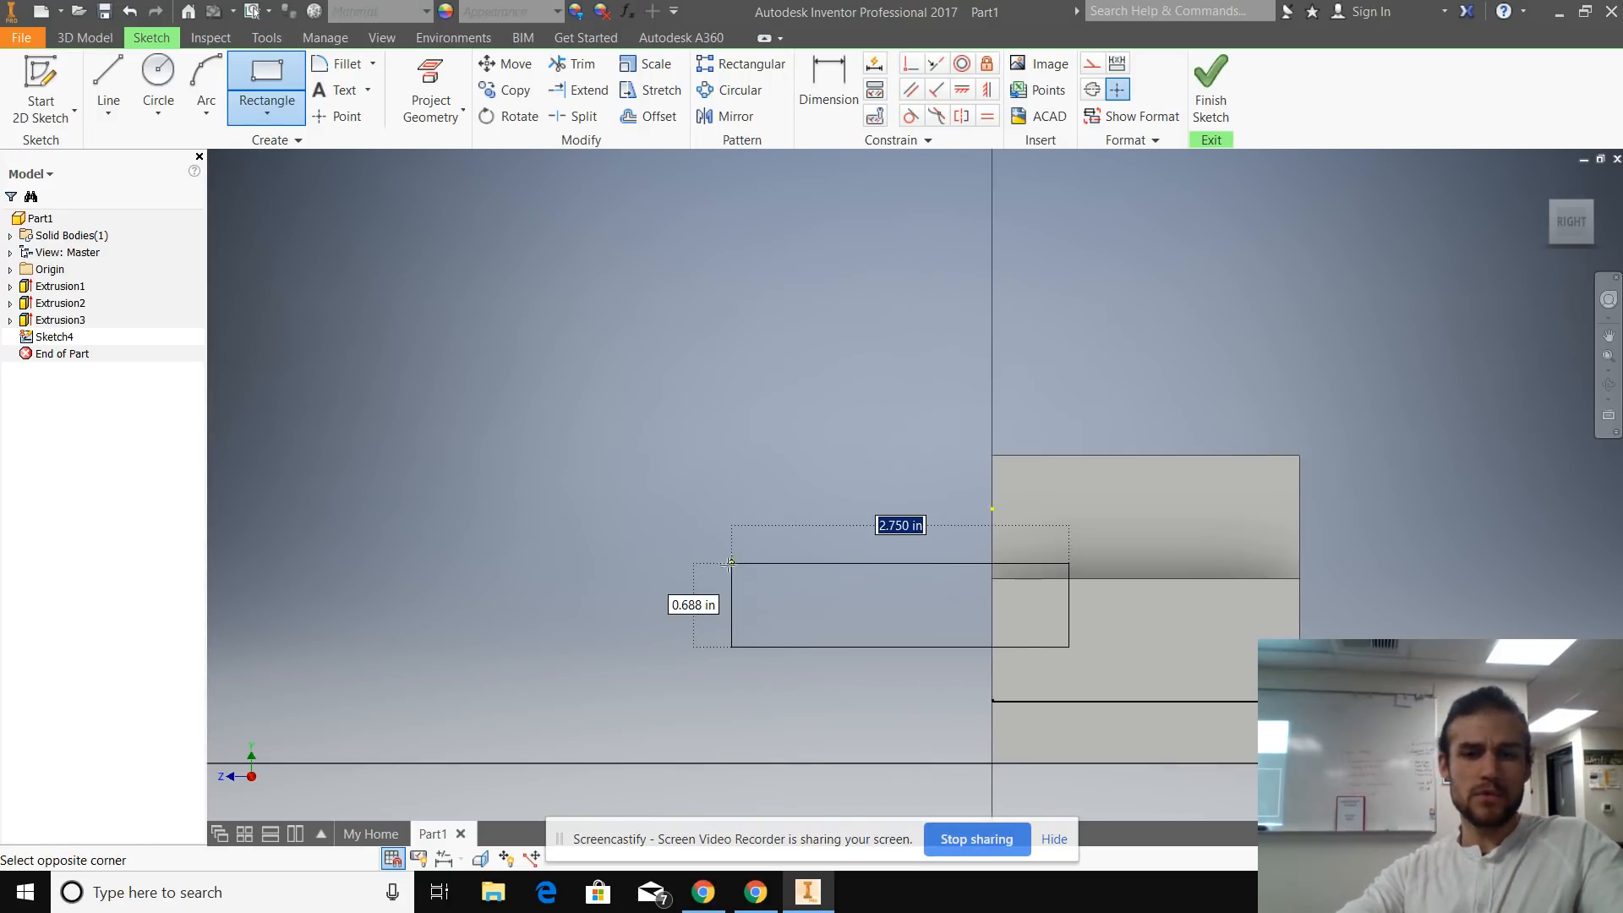
click(730, 562)
shift+middle_drag(725, 569, 843, 580)
click(1046, 672)
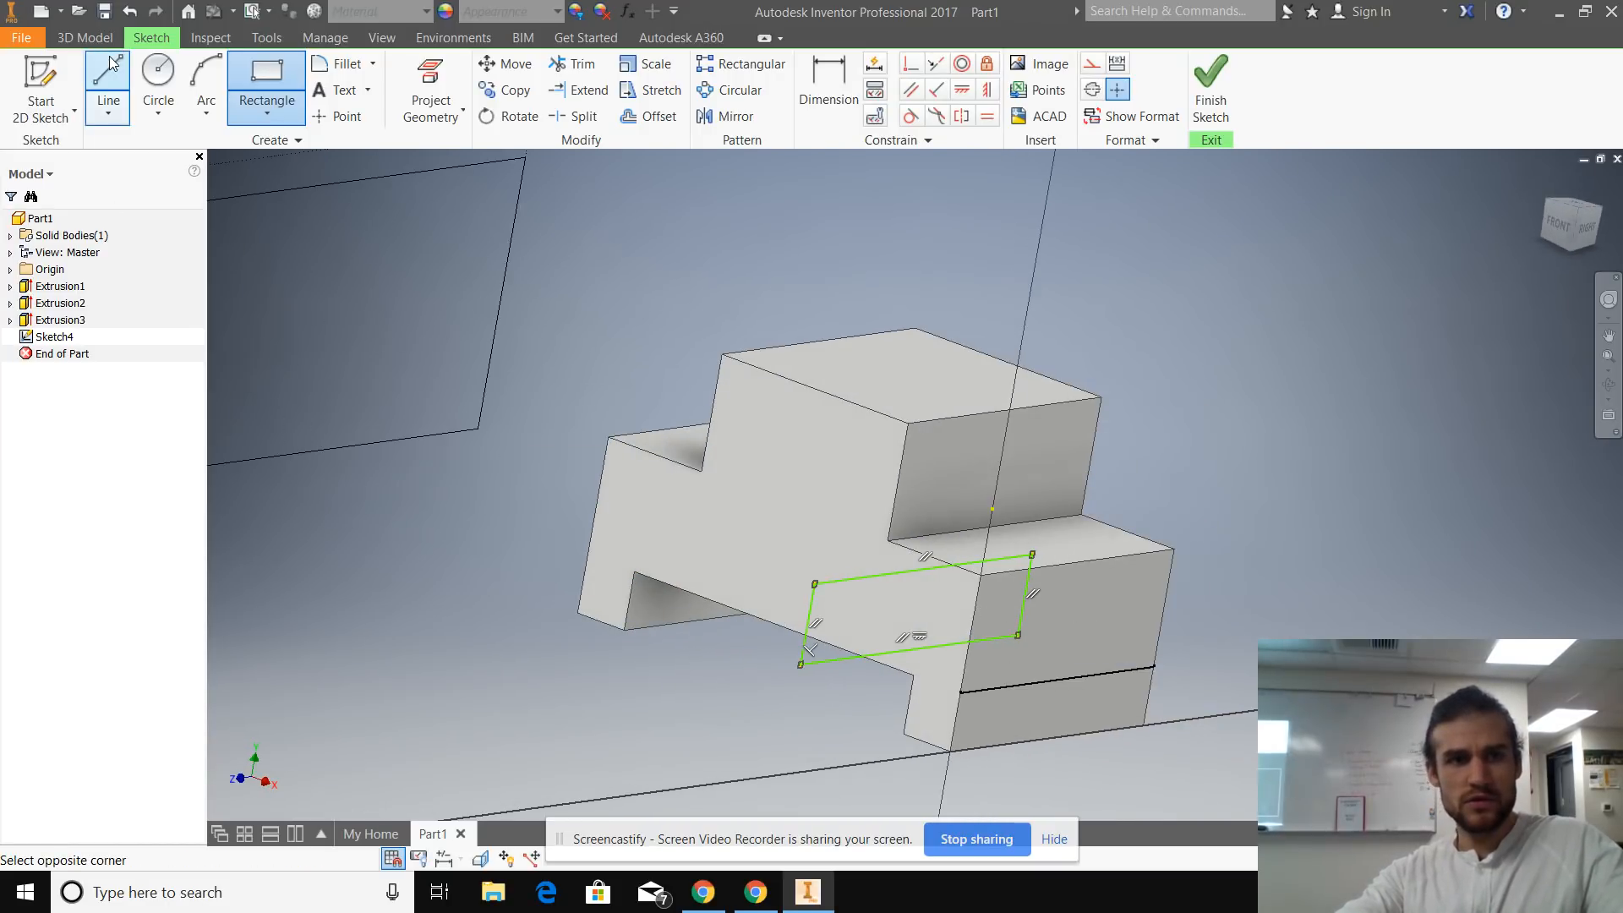
click(130, 12)
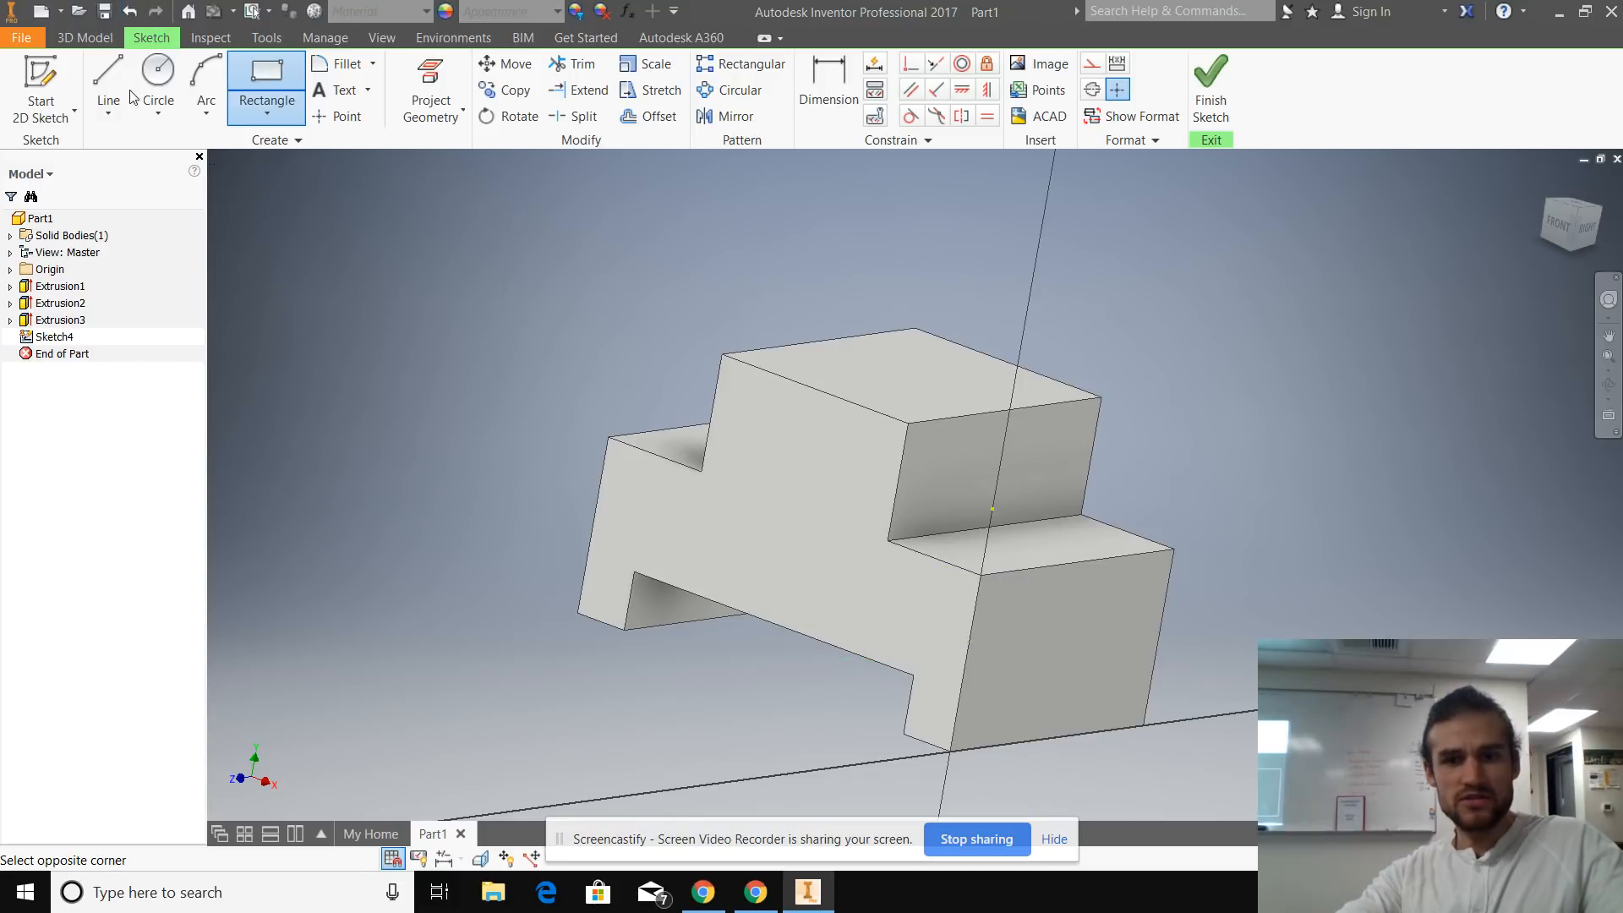
Sketch a long horizontal rectangle about 0.31 in tall inside the lower right-side face, above the notch level.
click(266, 80)
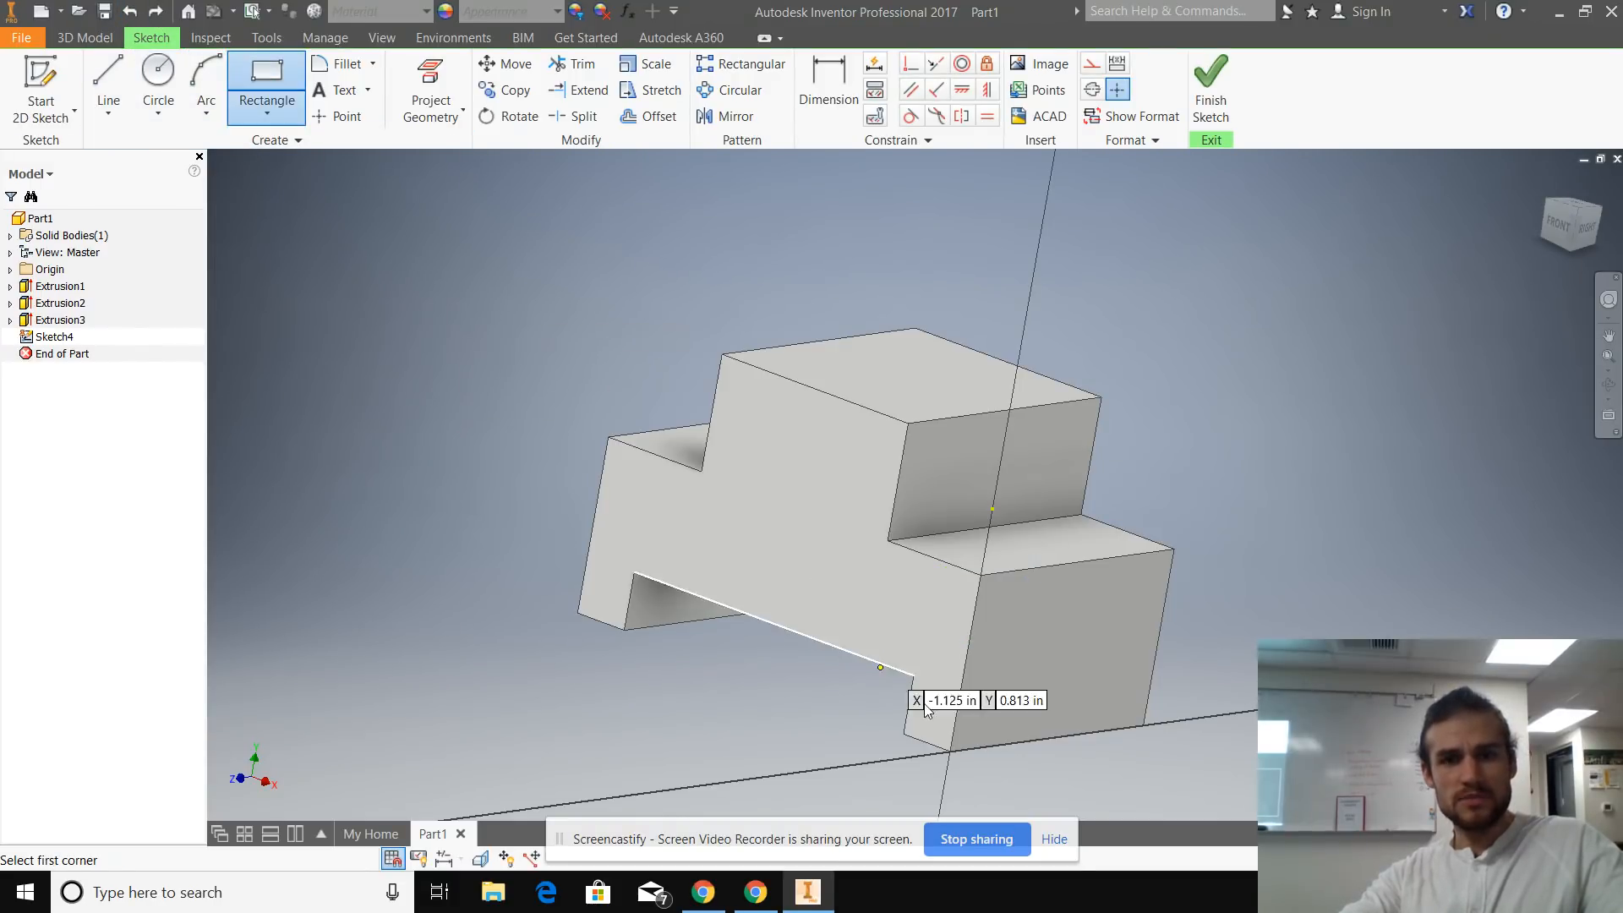
click(998, 616)
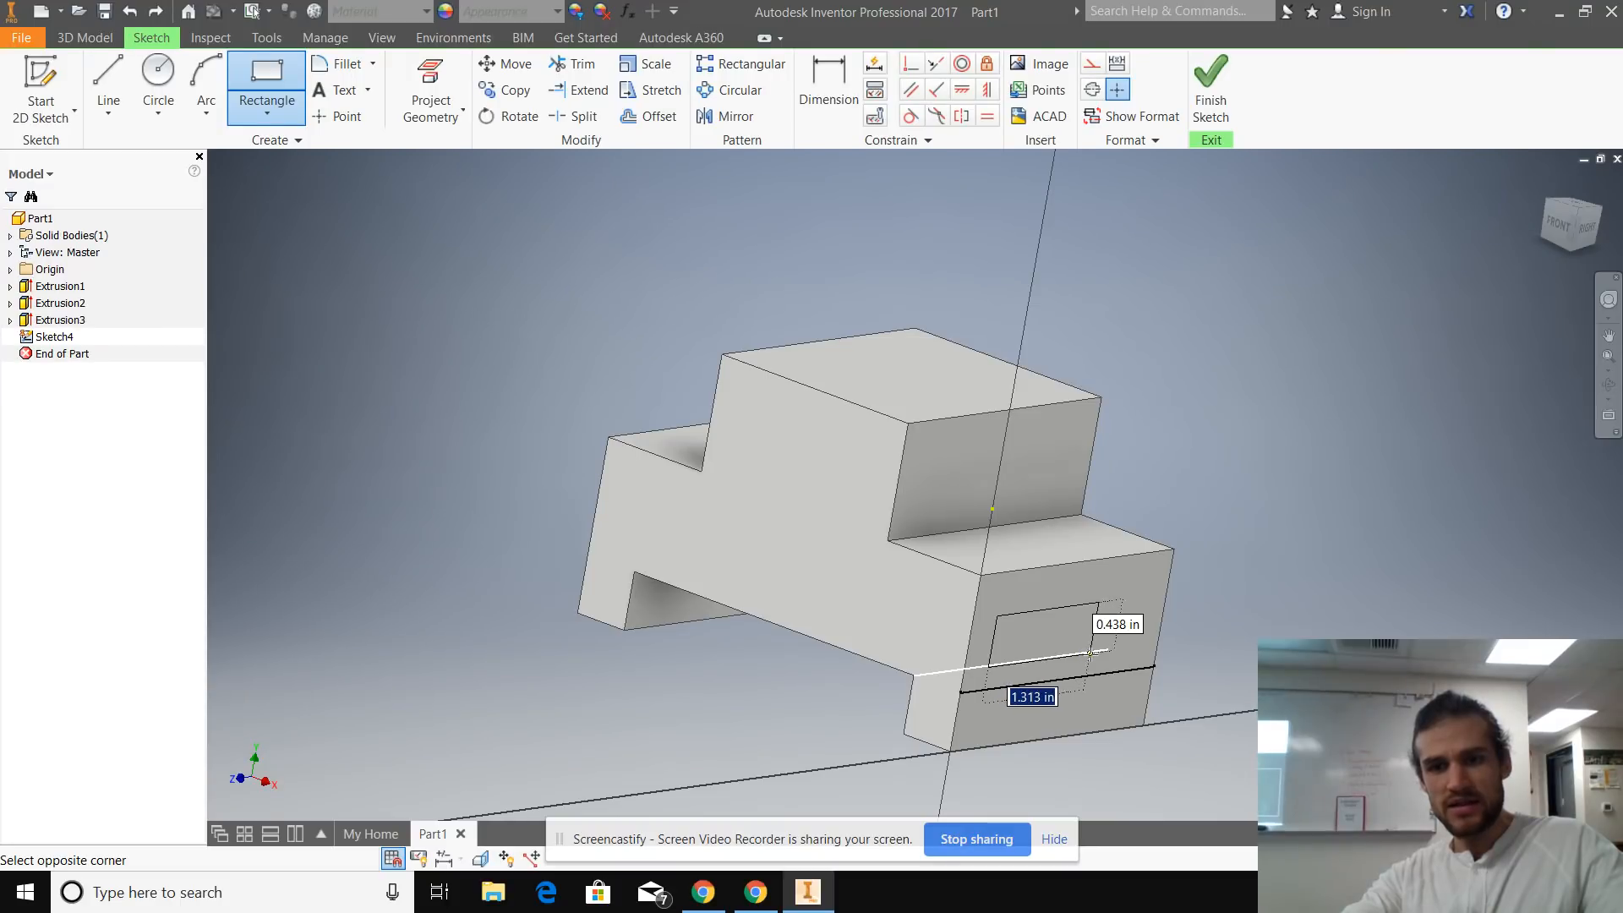
click(1131, 633)
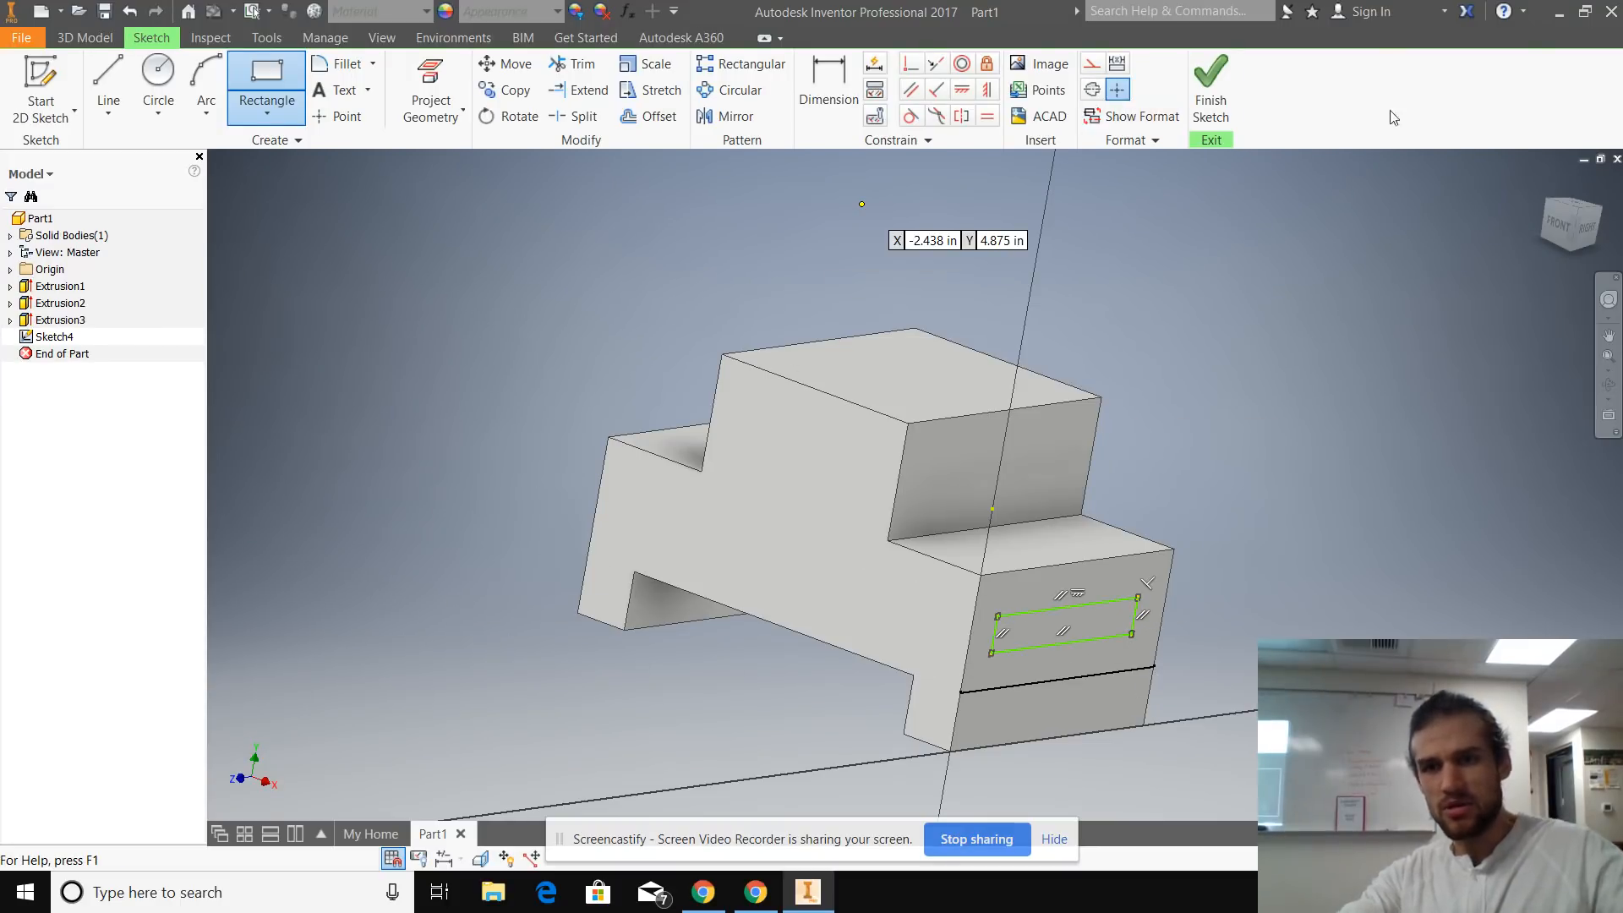
click(1590, 228)
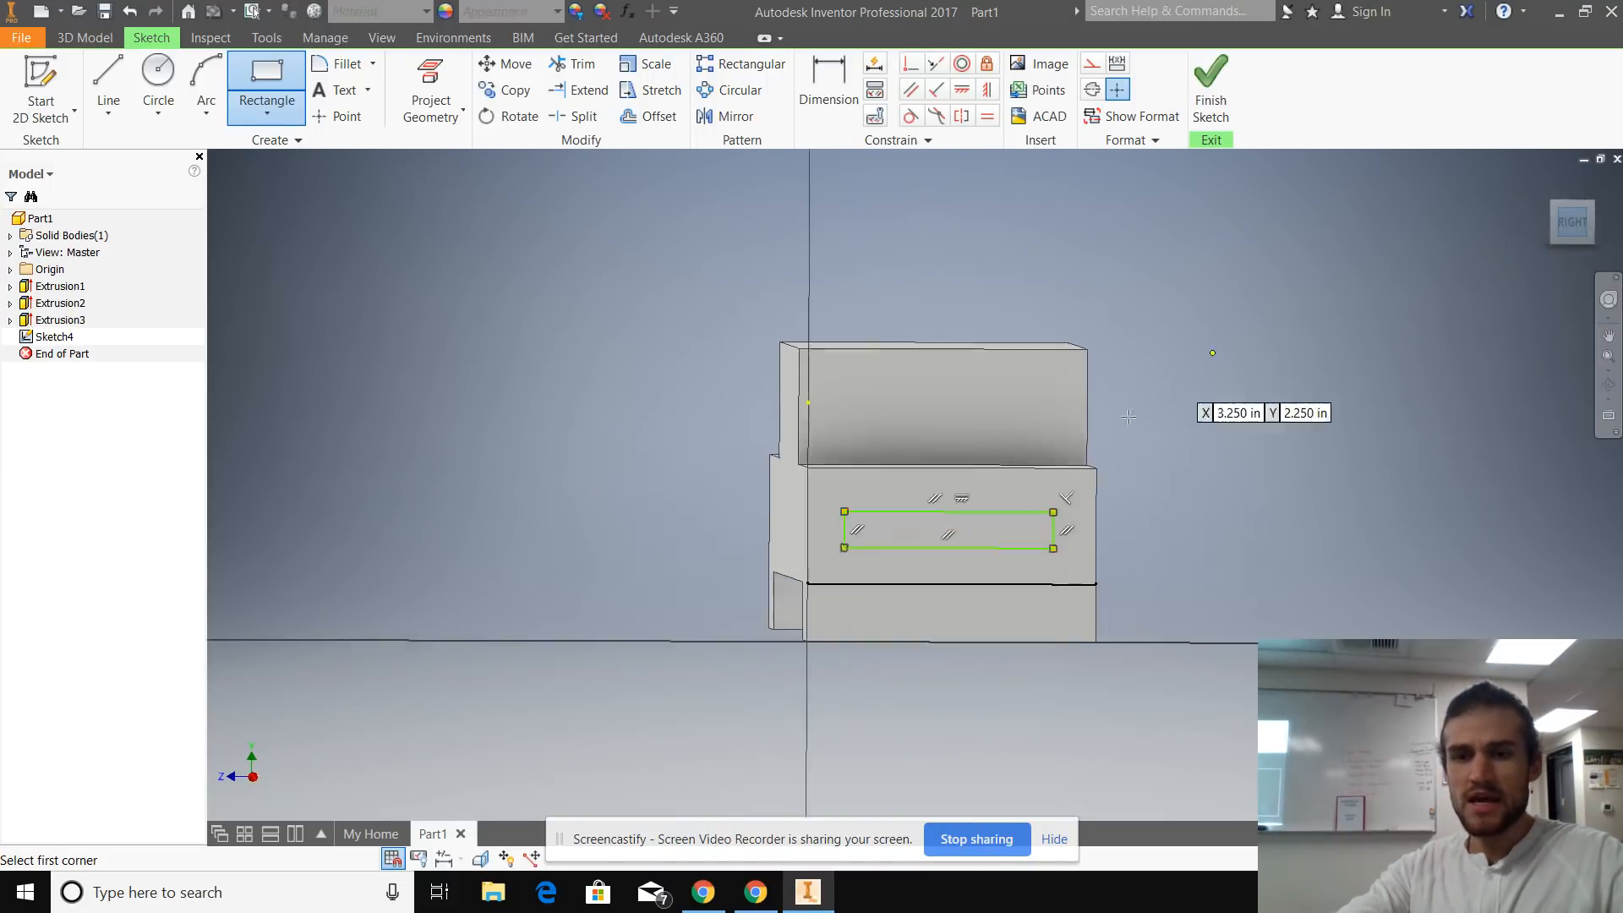
Dimension the height of the rectangle on the right-side face as 0.25 in.
click(818, 74)
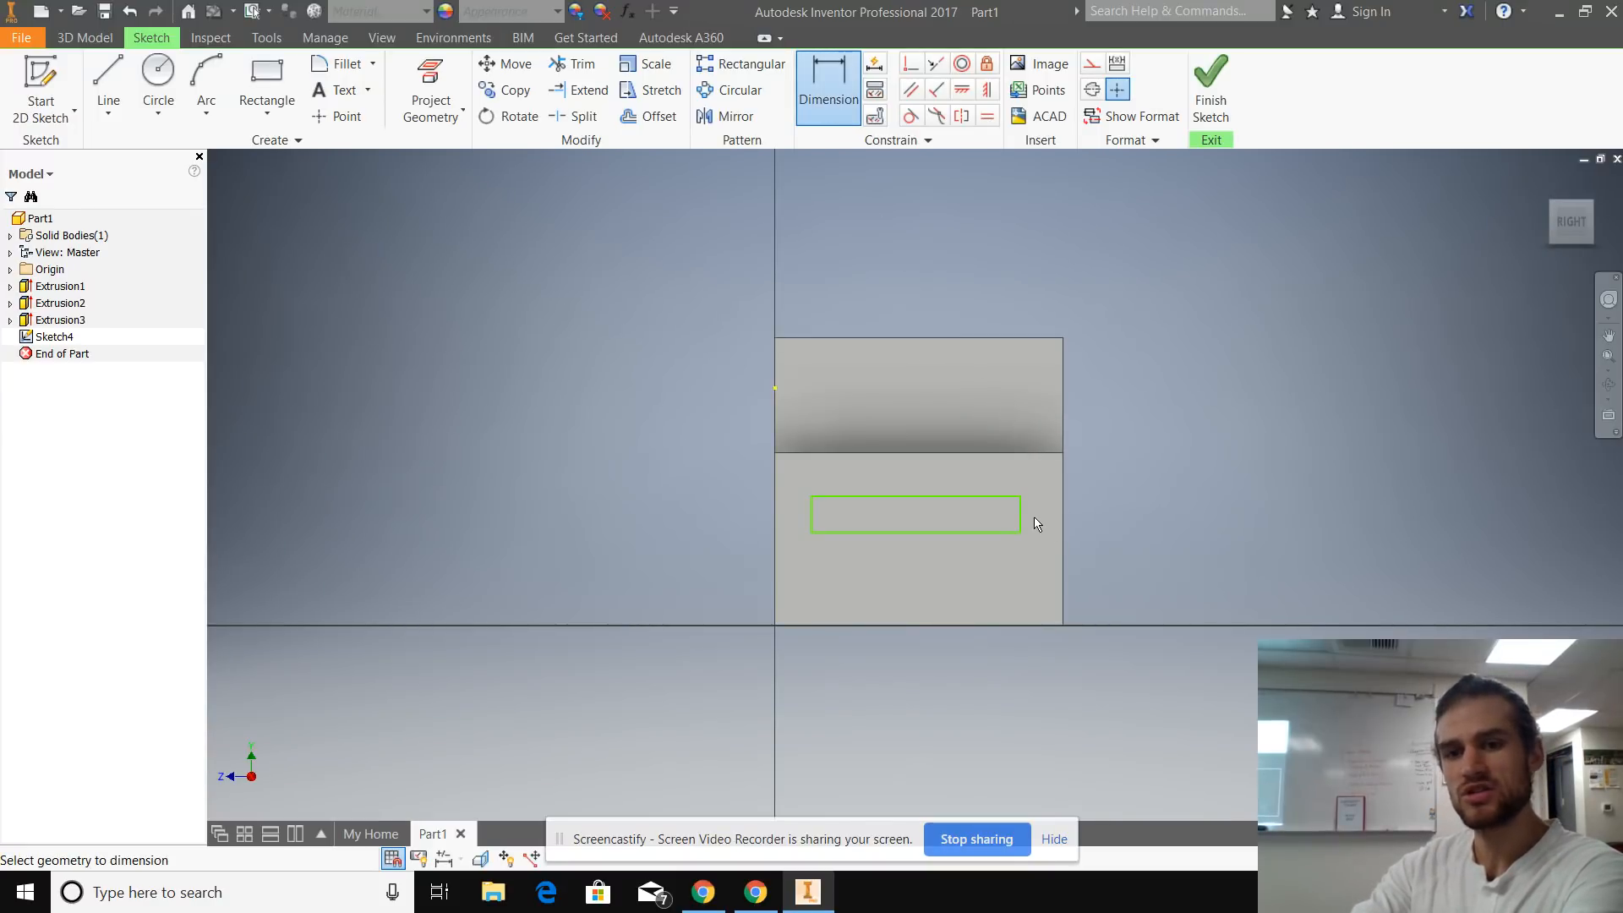
click(1101, 515)
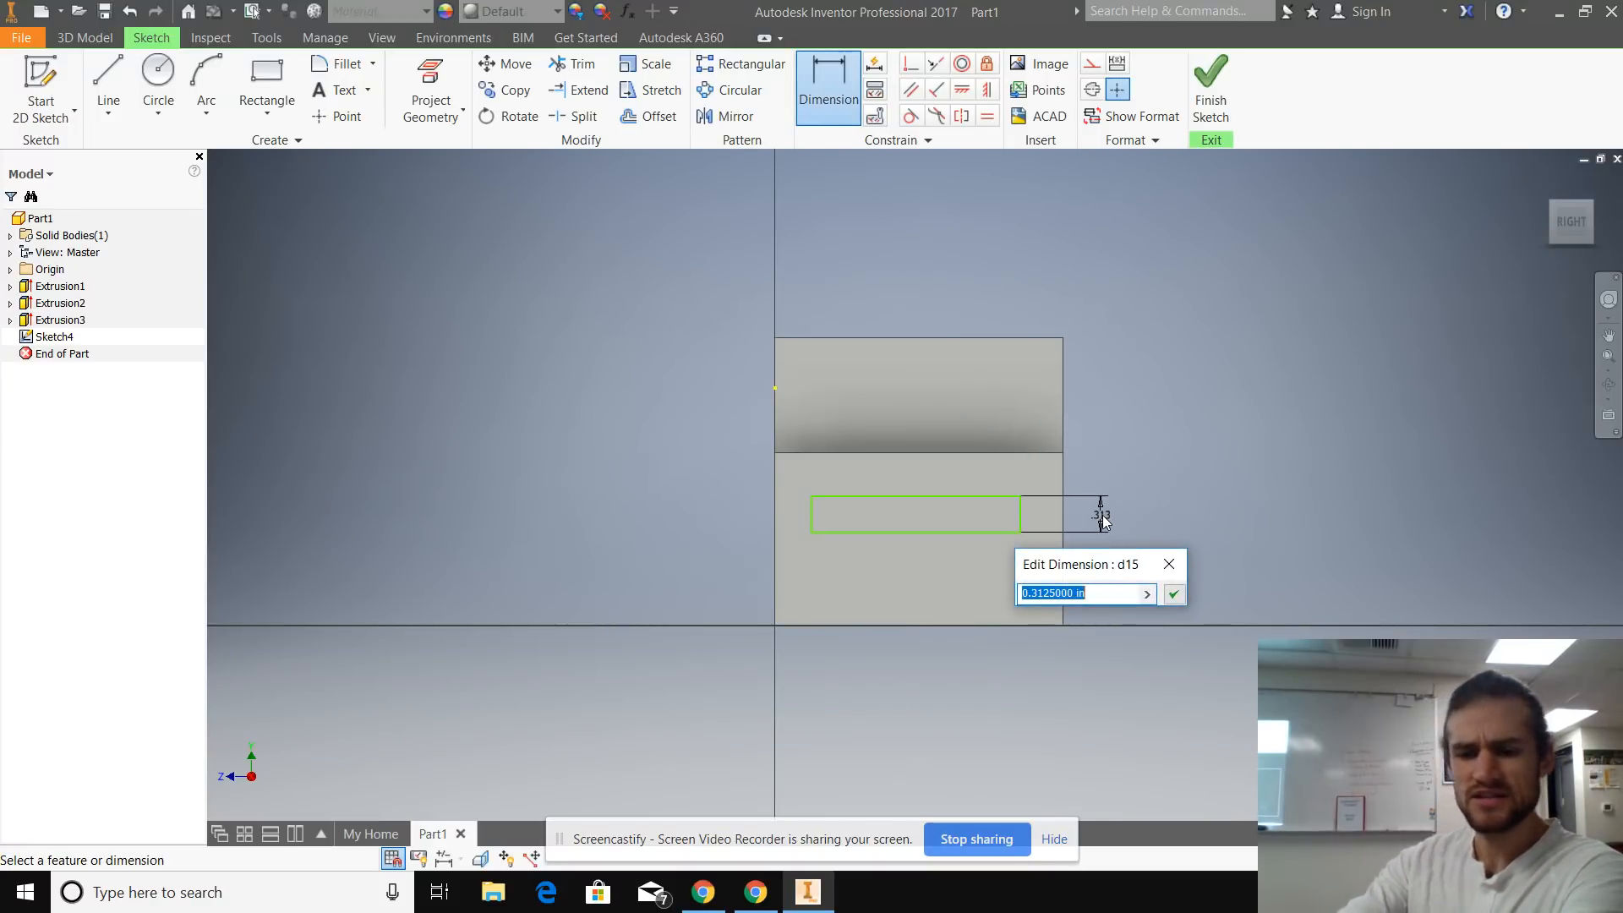
text(.25)
key(Return)
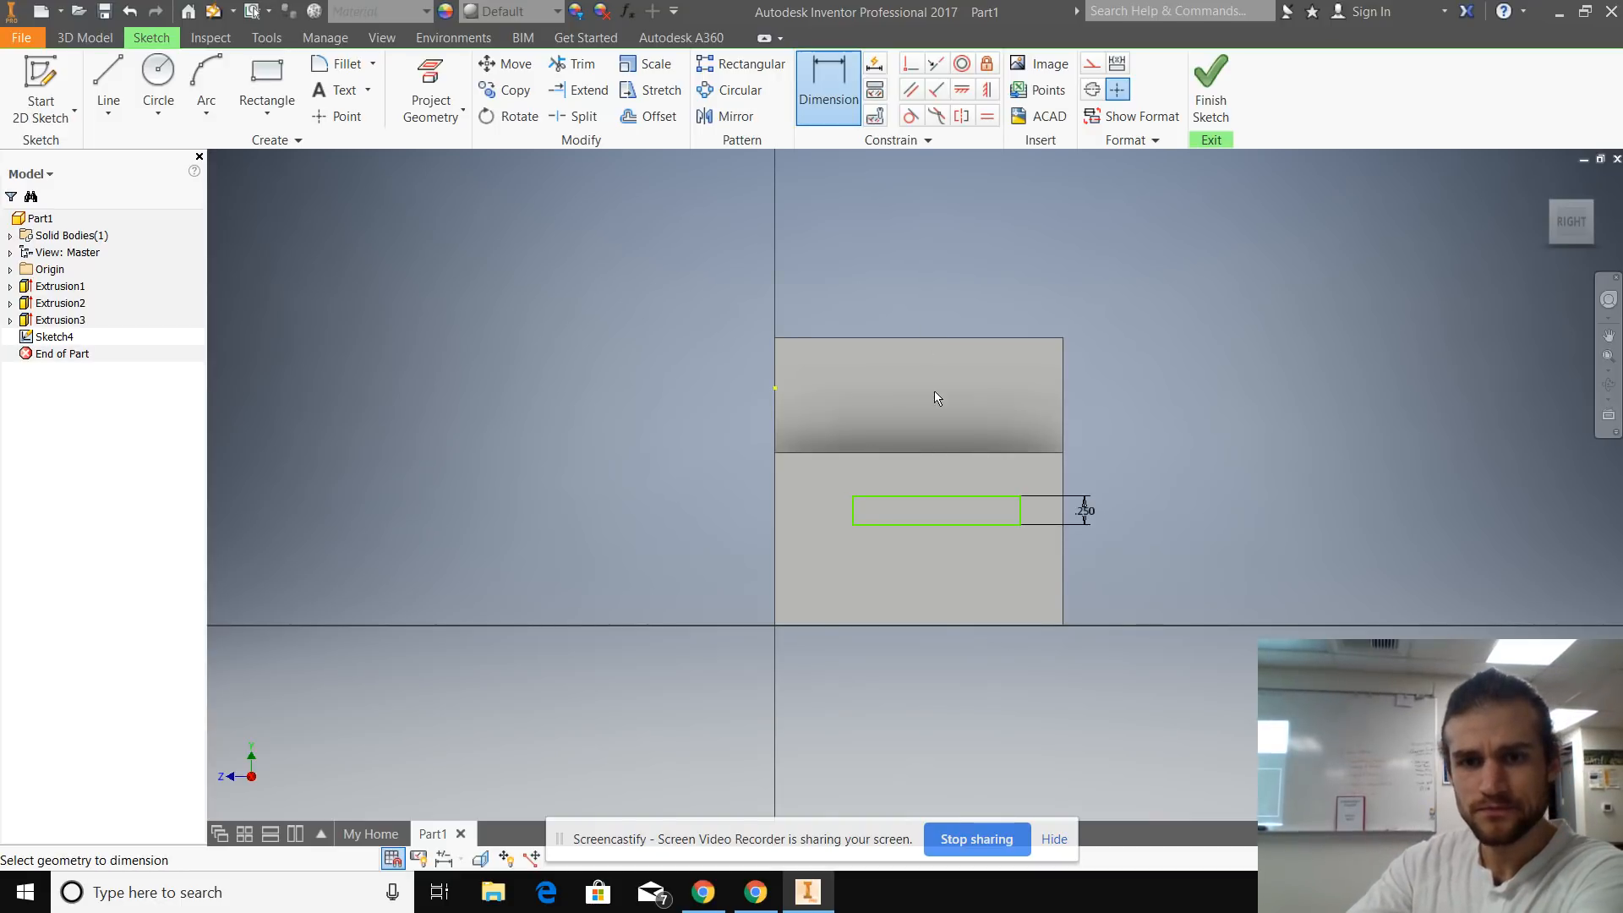
Dimension the rectangle's width as 1.5 in and consult the part drawing in Chrome.
click(953, 523)
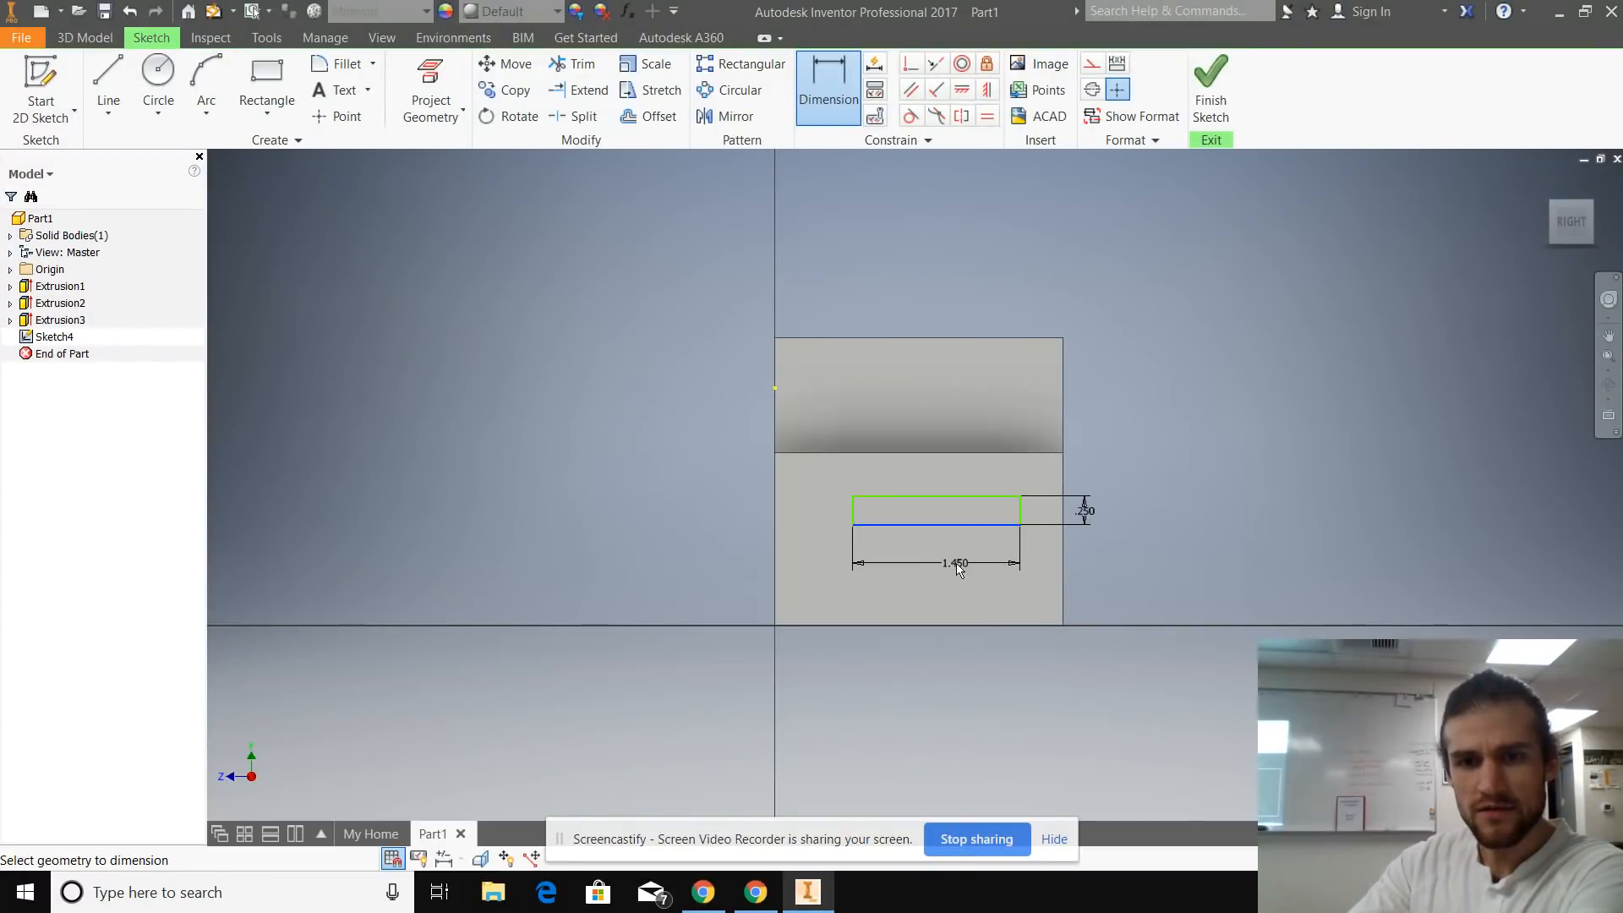
click(957, 563)
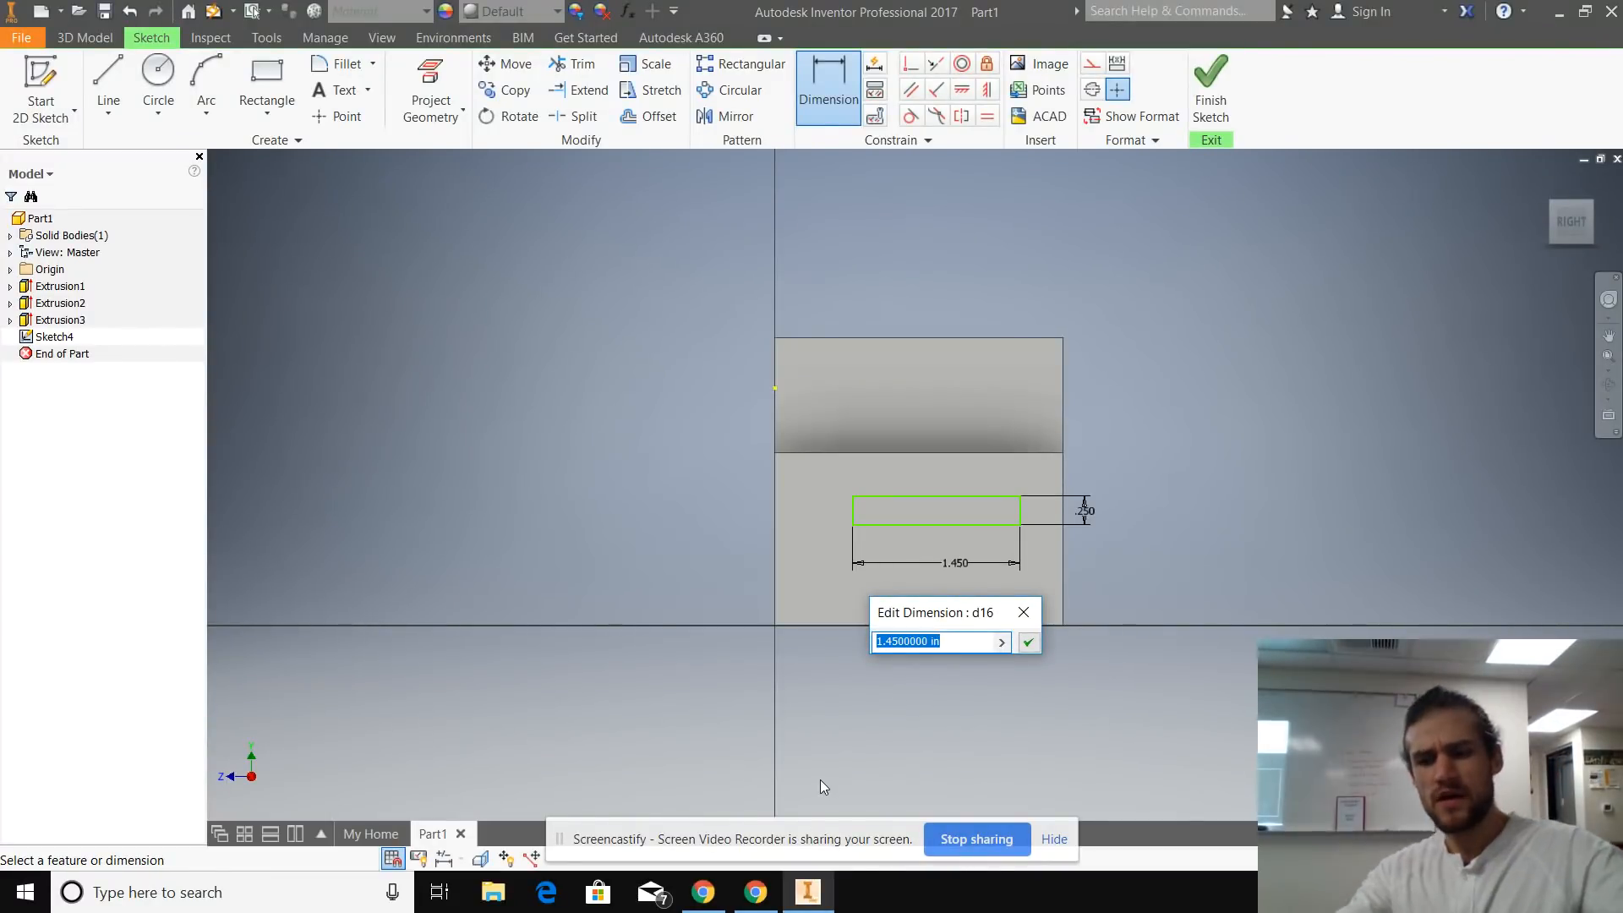
text(1.5)
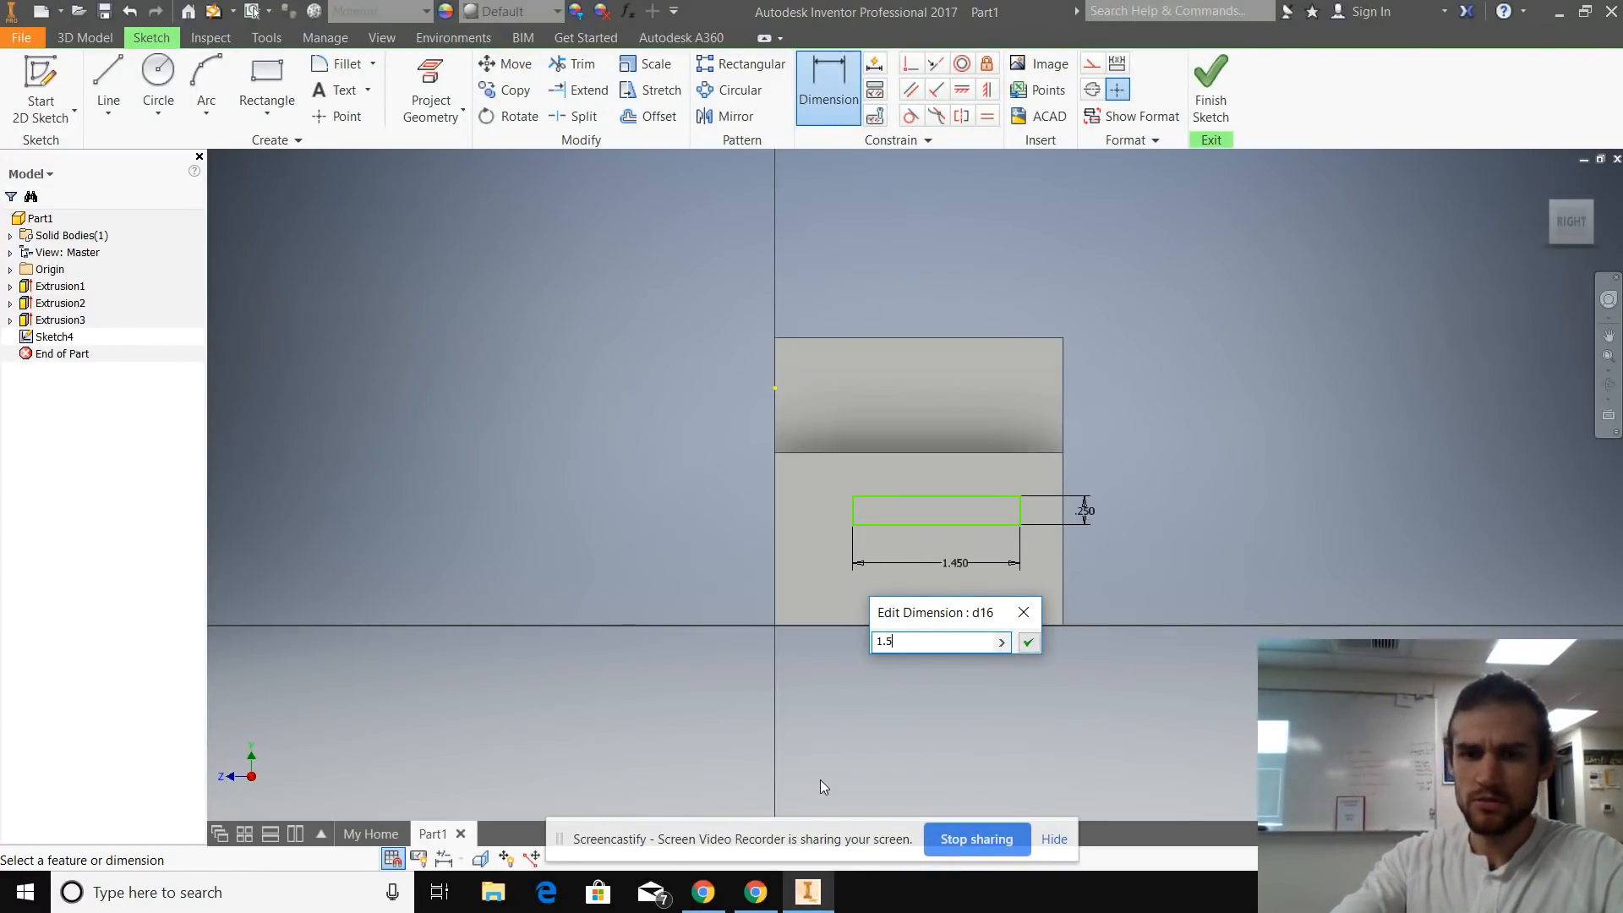
key(Return)
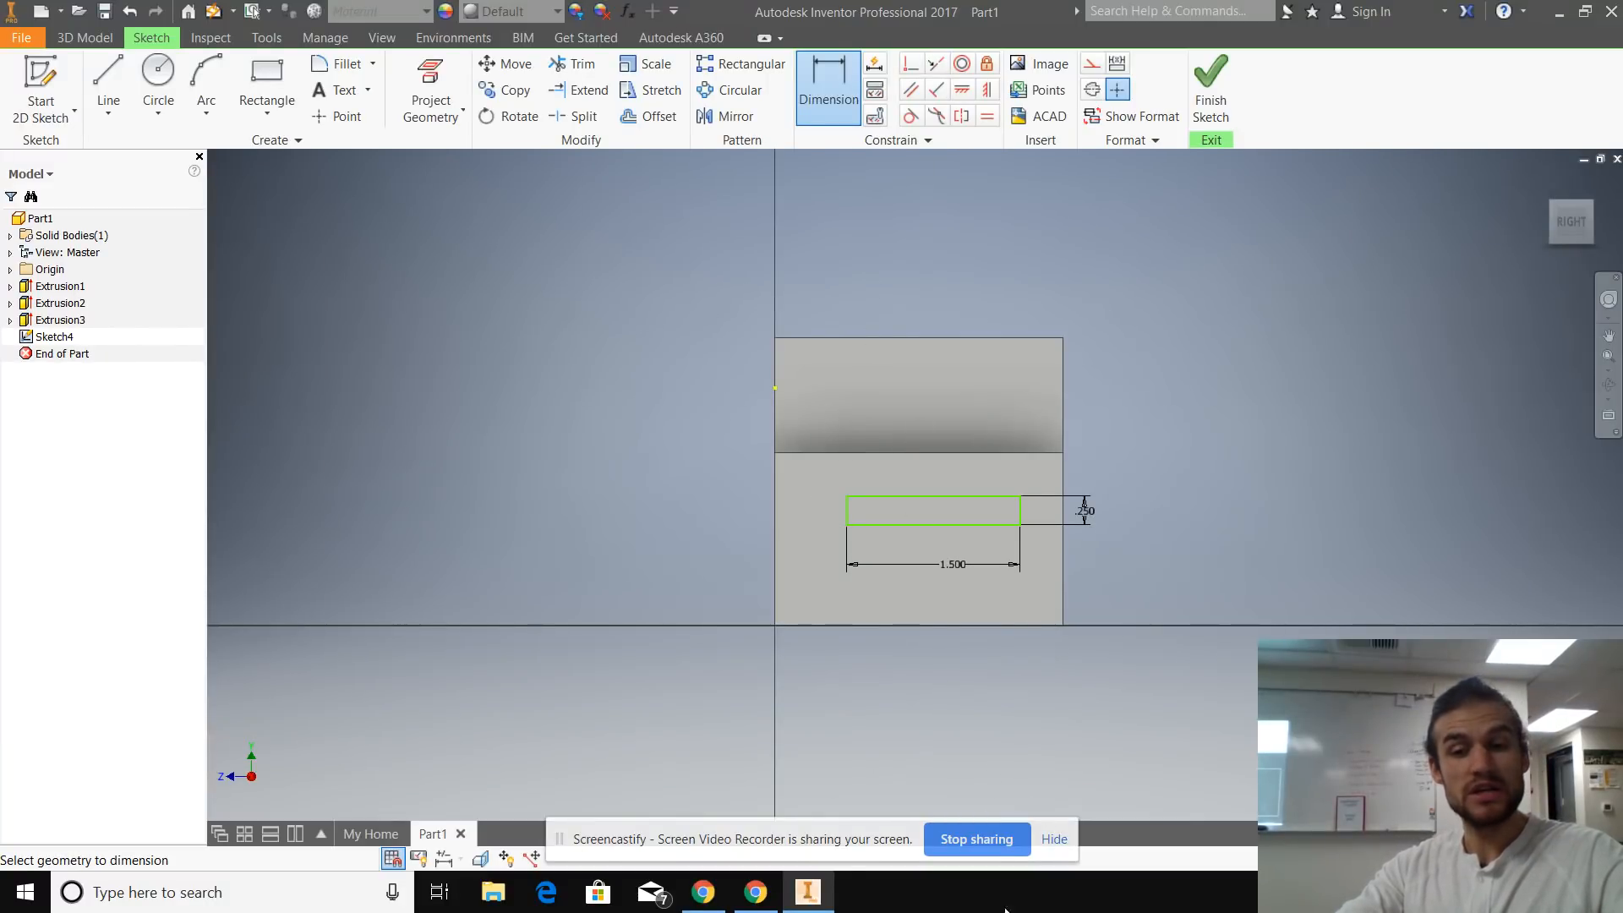
click(755, 891)
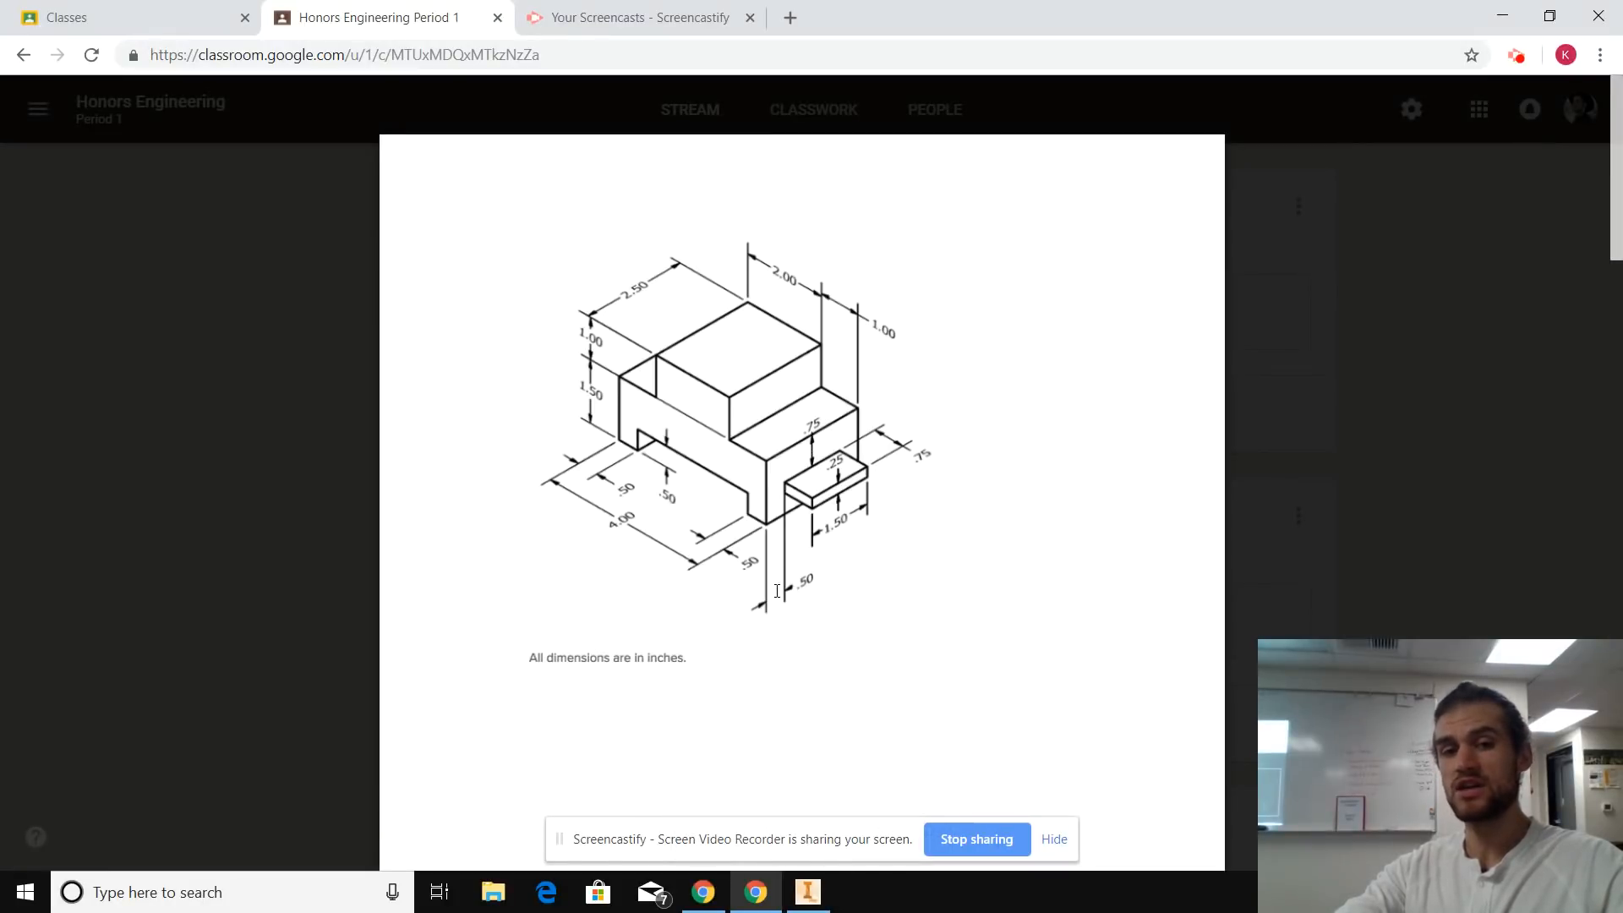
Return to Inventor and dimension the rectangle's top edge 0.75 in below the upper edge of the lower right-side face.
key(alt+Tab)
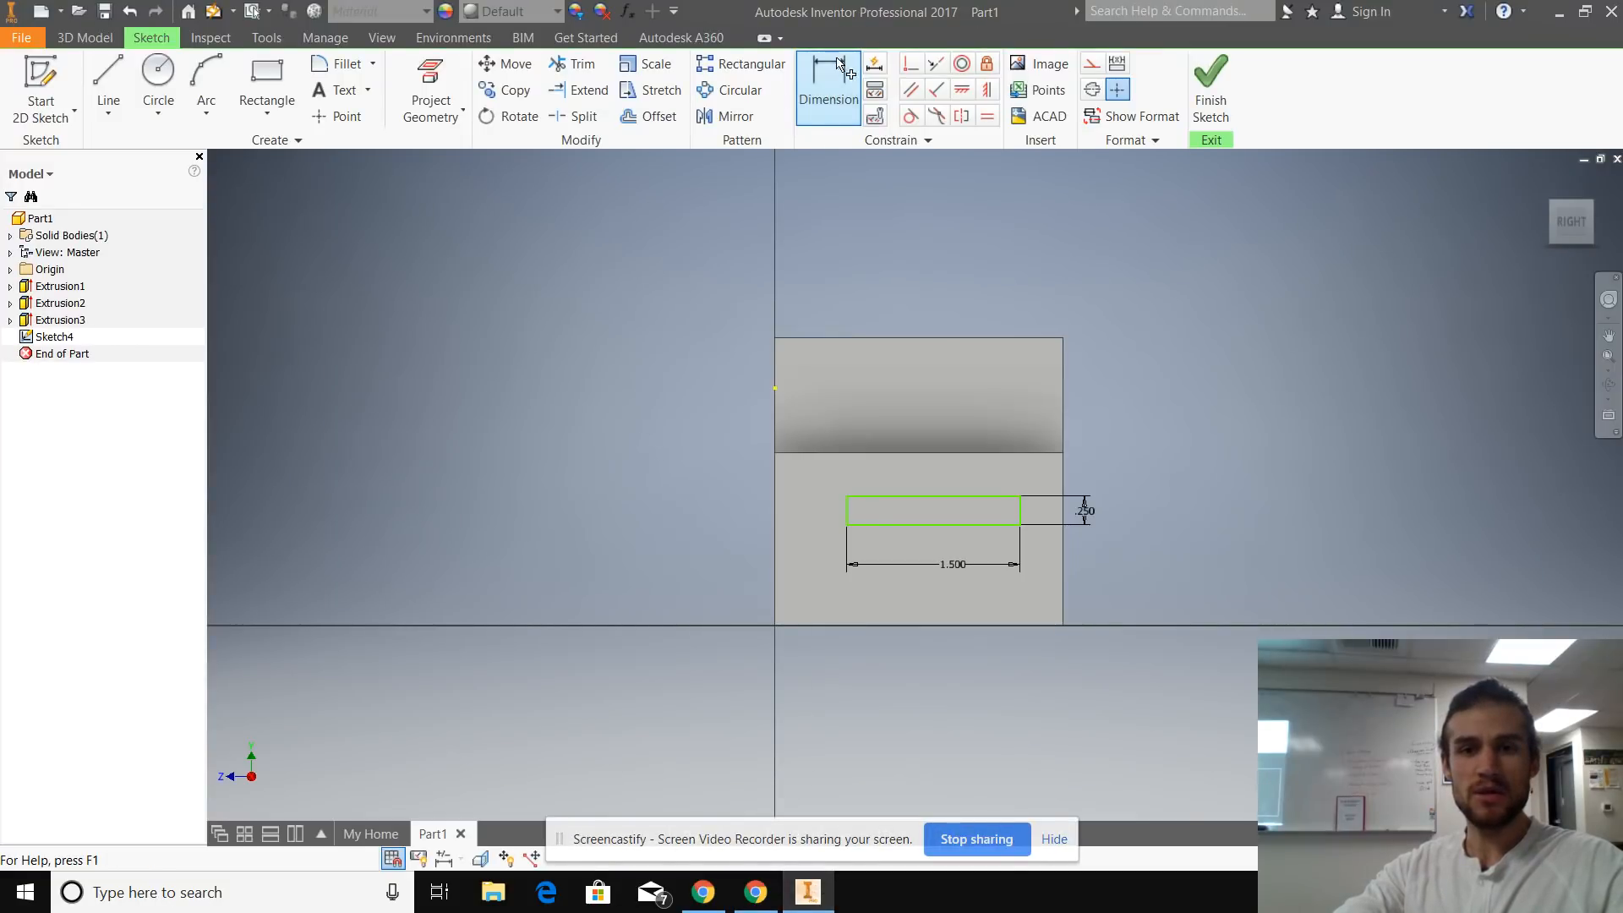
click(956, 496)
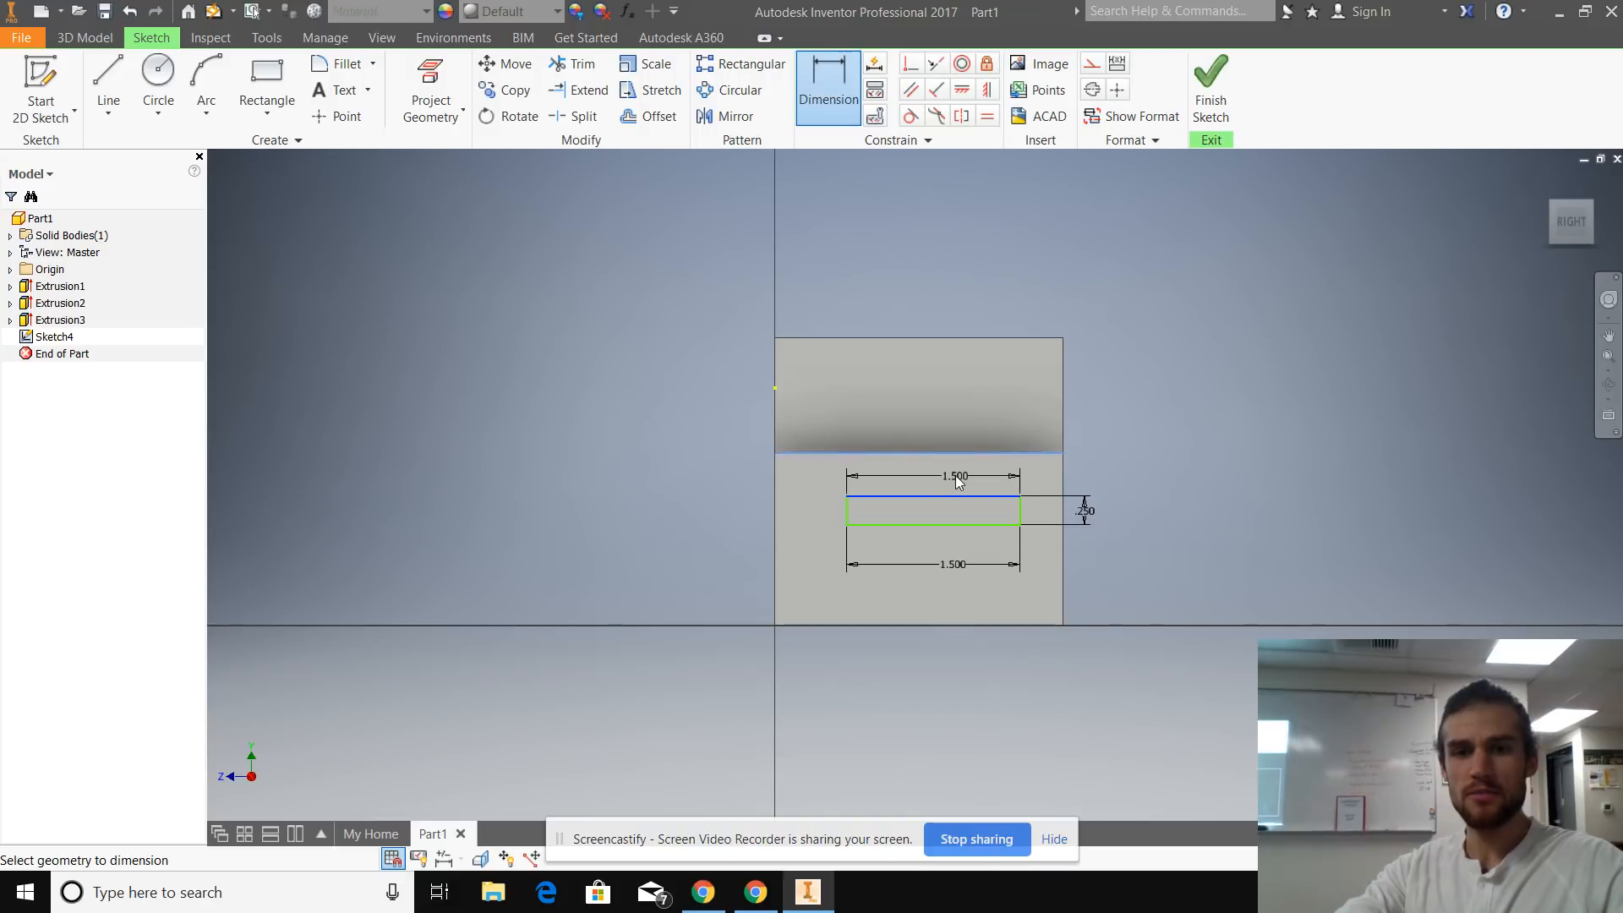
click(961, 455)
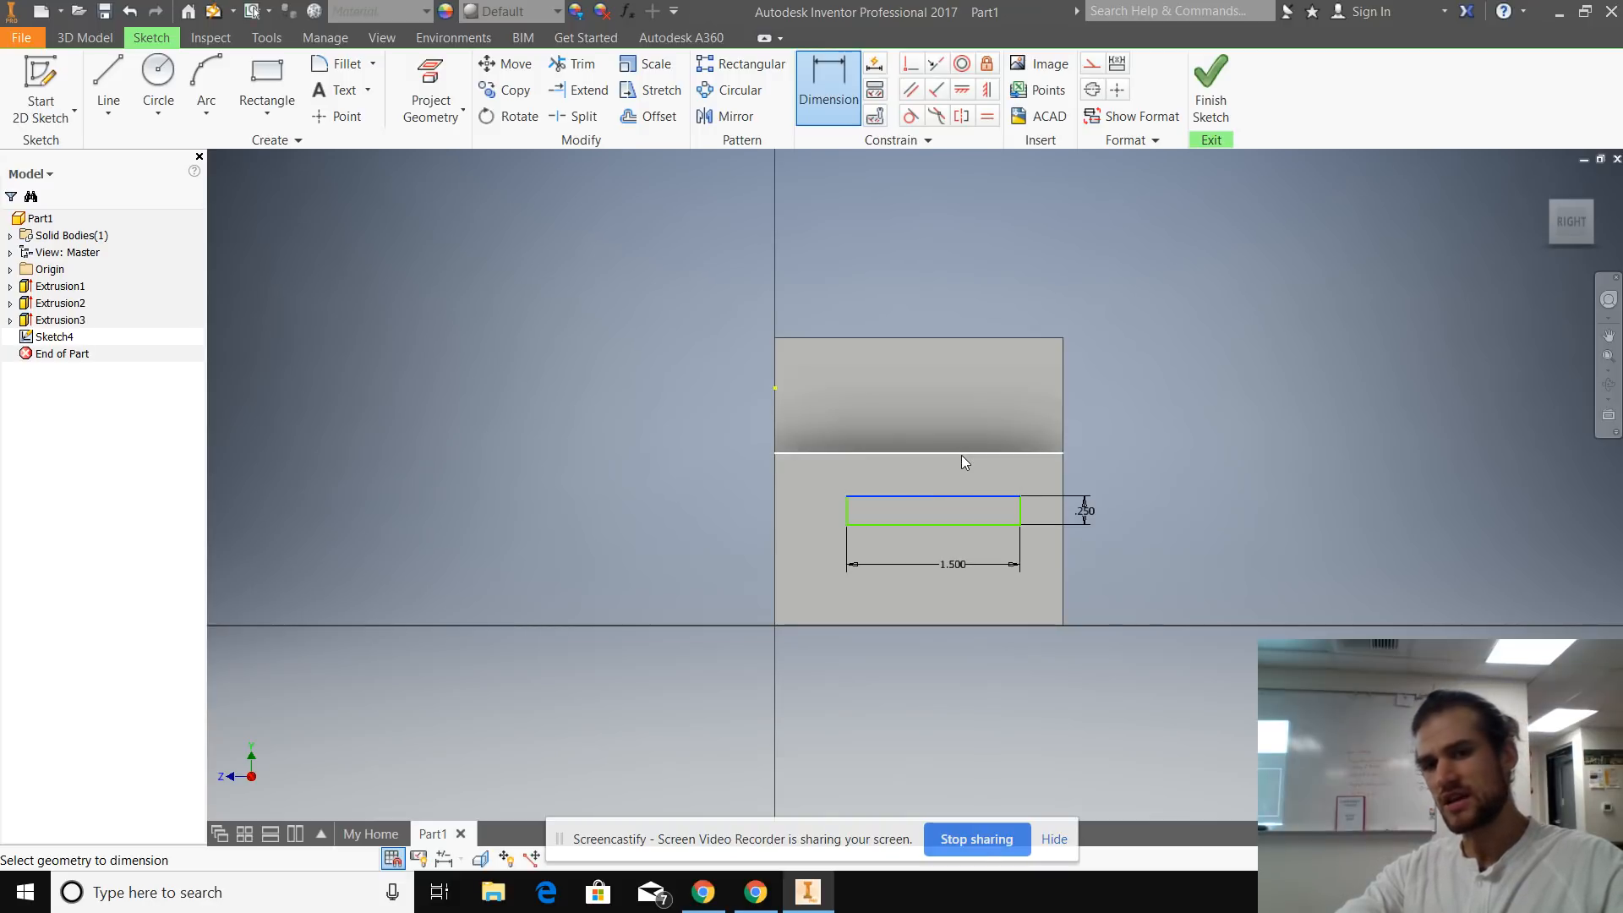
click(717, 473)
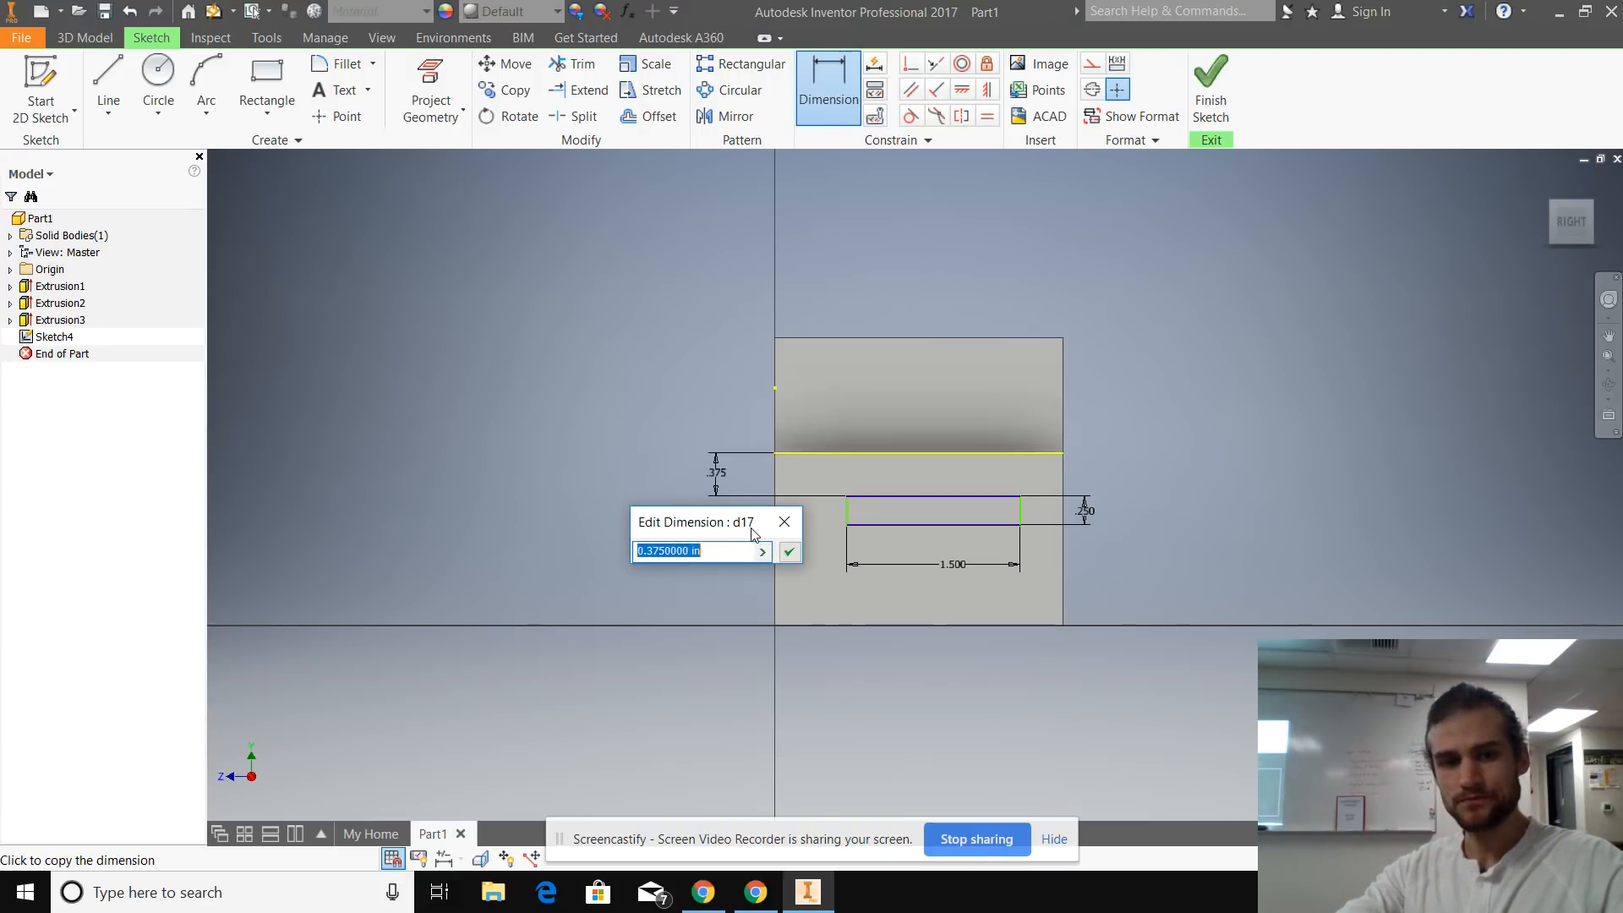
text(.75)
key(Return)
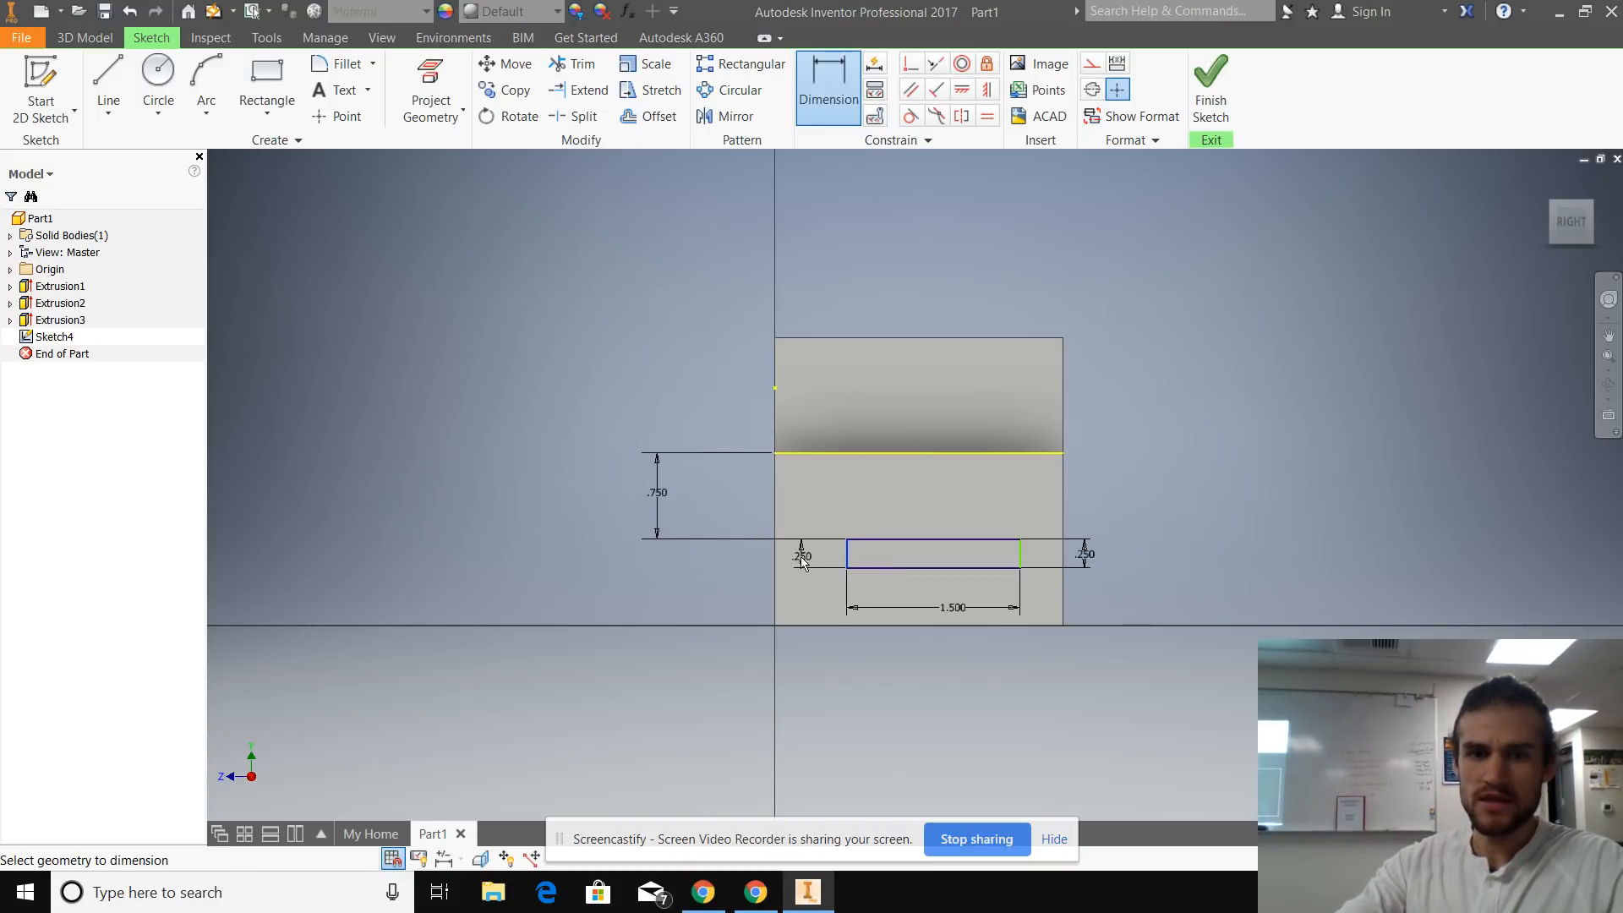
Dimension the rectangle's left edge 0.5 in from the face's left vertical edge, checking the part drawing in Chrome for the value.
click(808, 672)
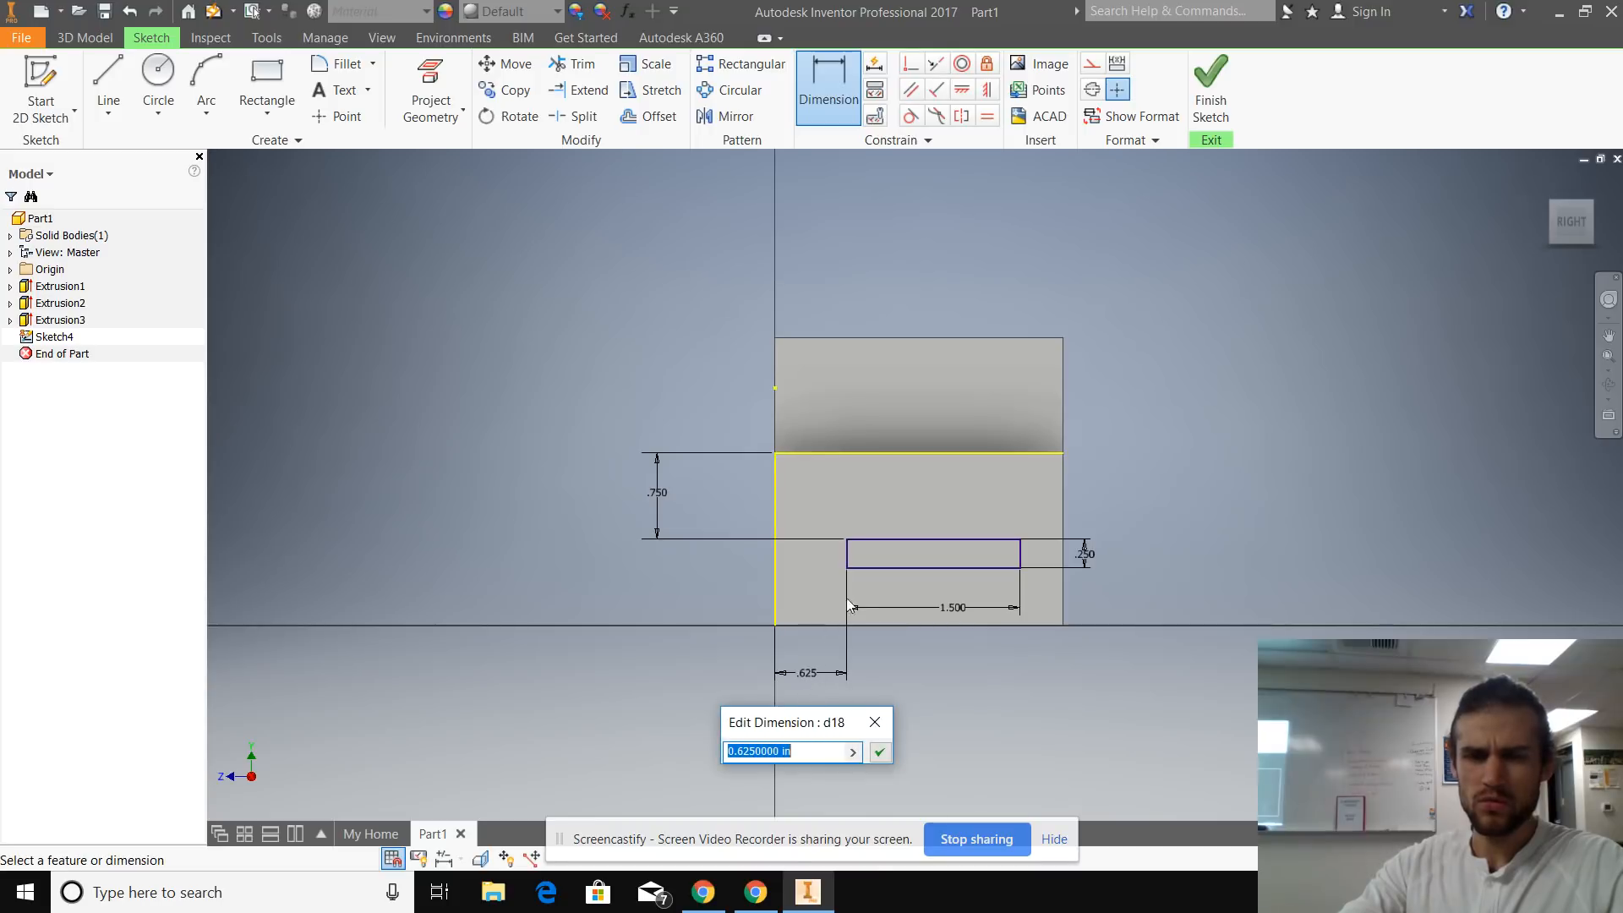
click(822, 892)
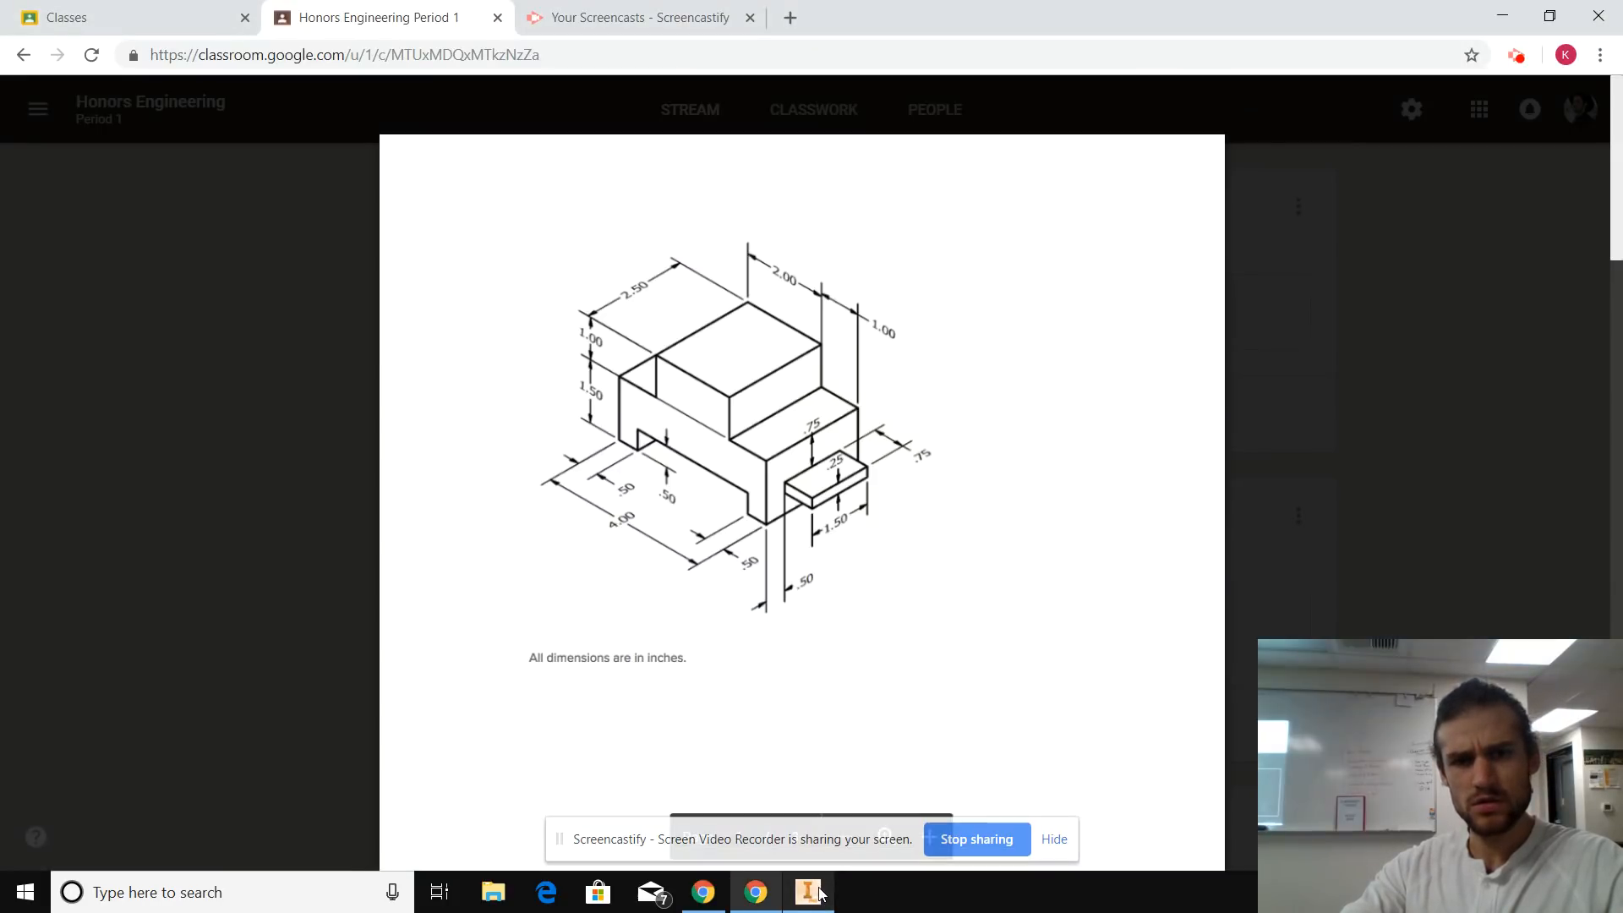
click(811, 892)
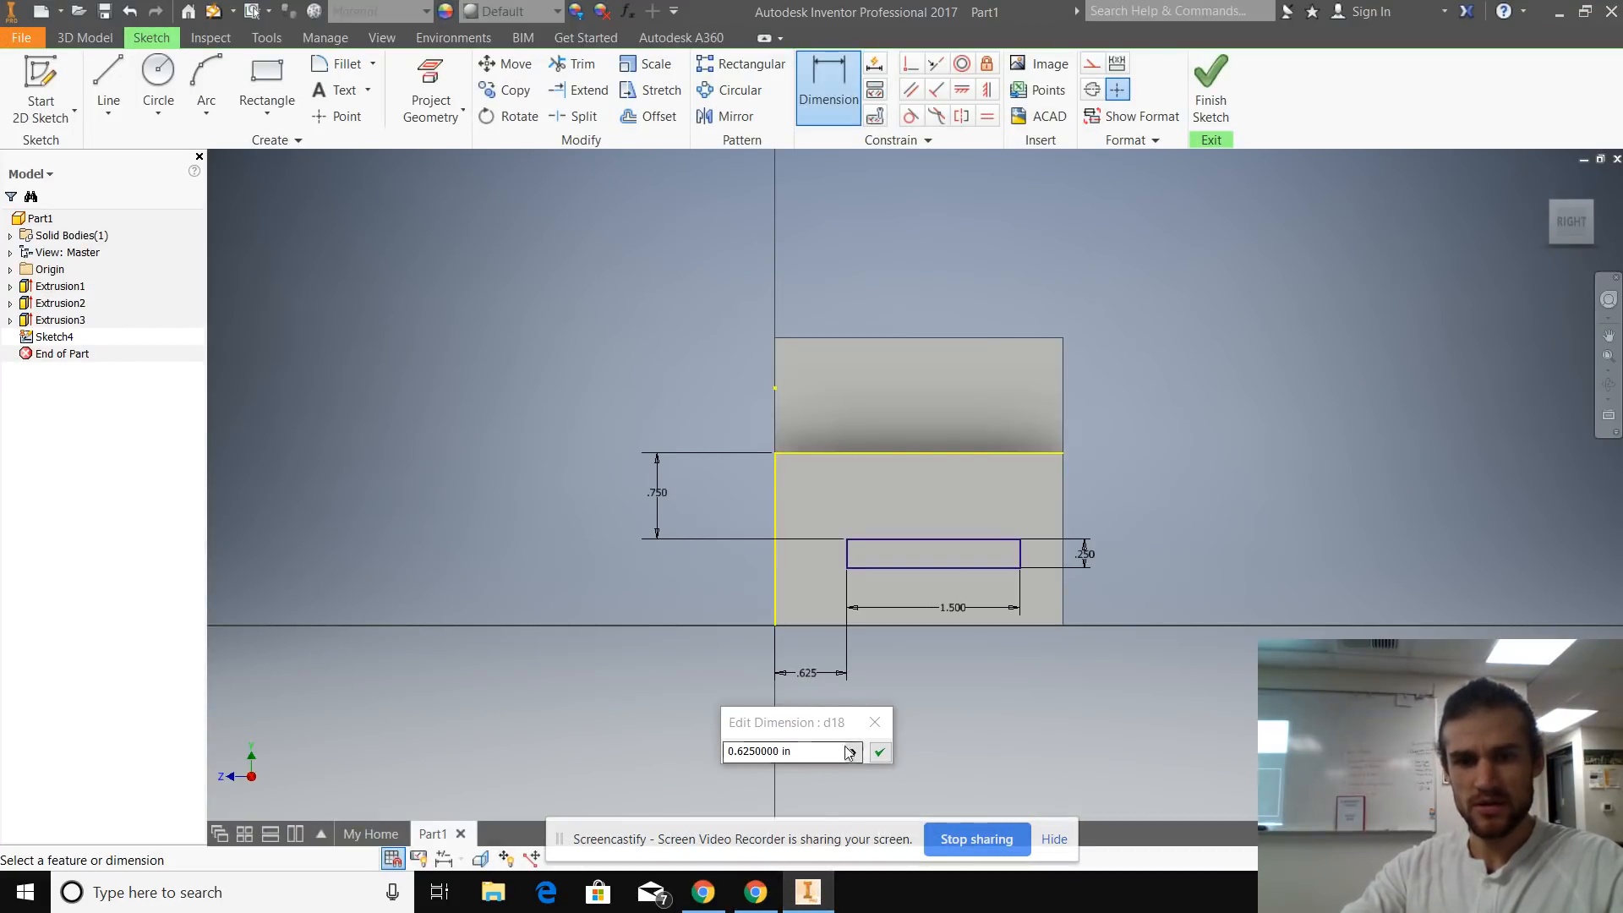
text(.5)
key(Return)
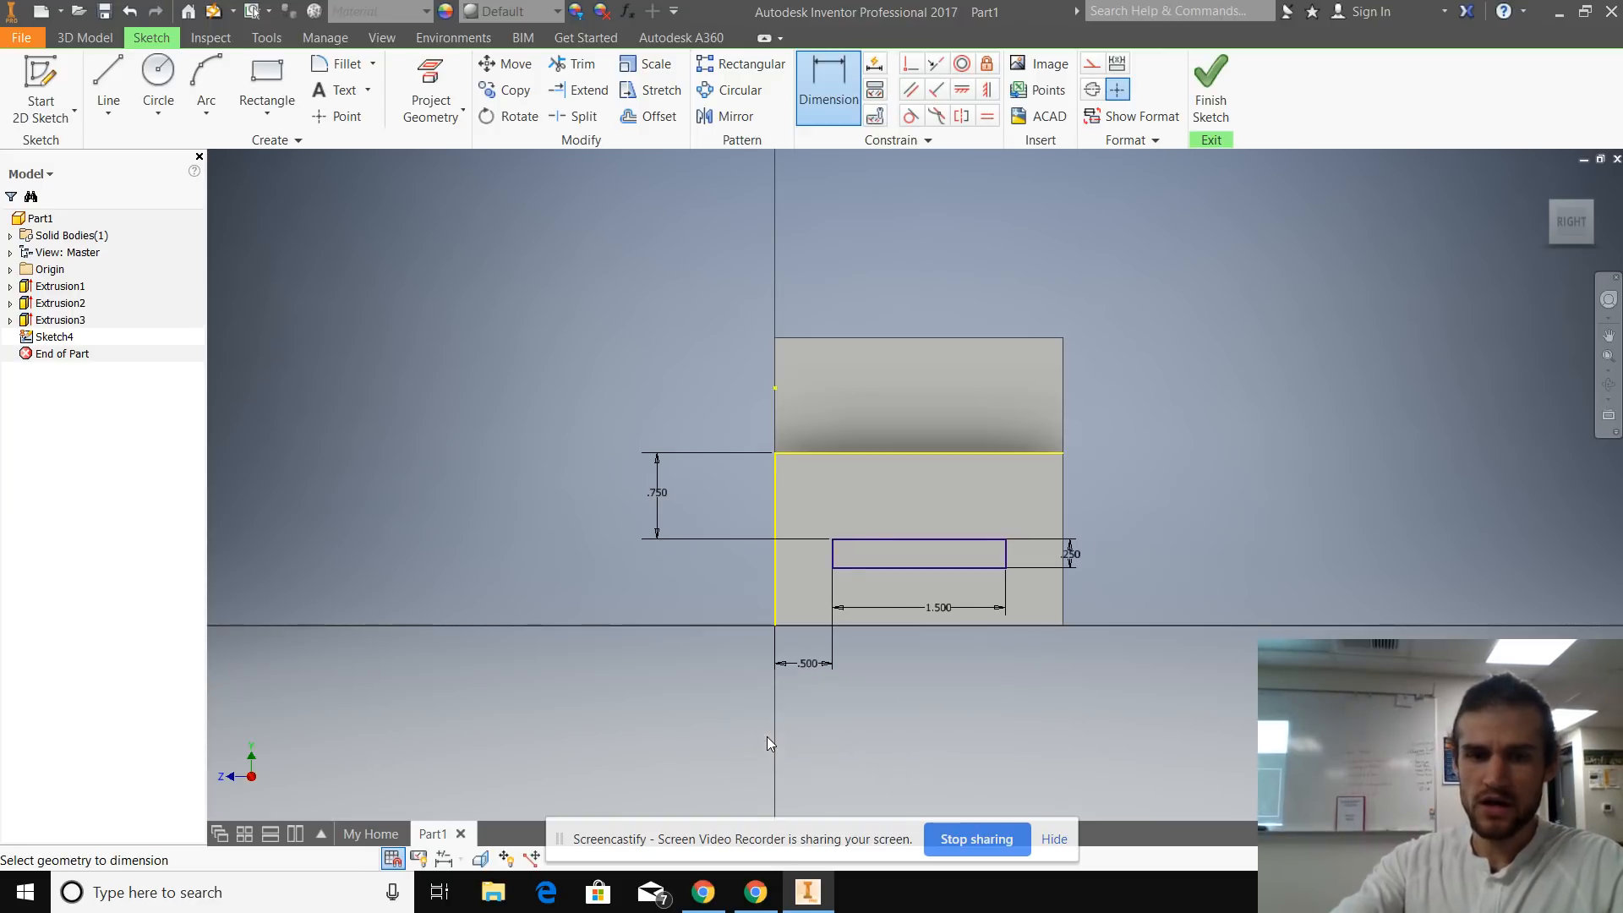
Finish the sketch and extrude the rectangle 0.75 in outward from the right-side face, joined to the block.
click(1225, 83)
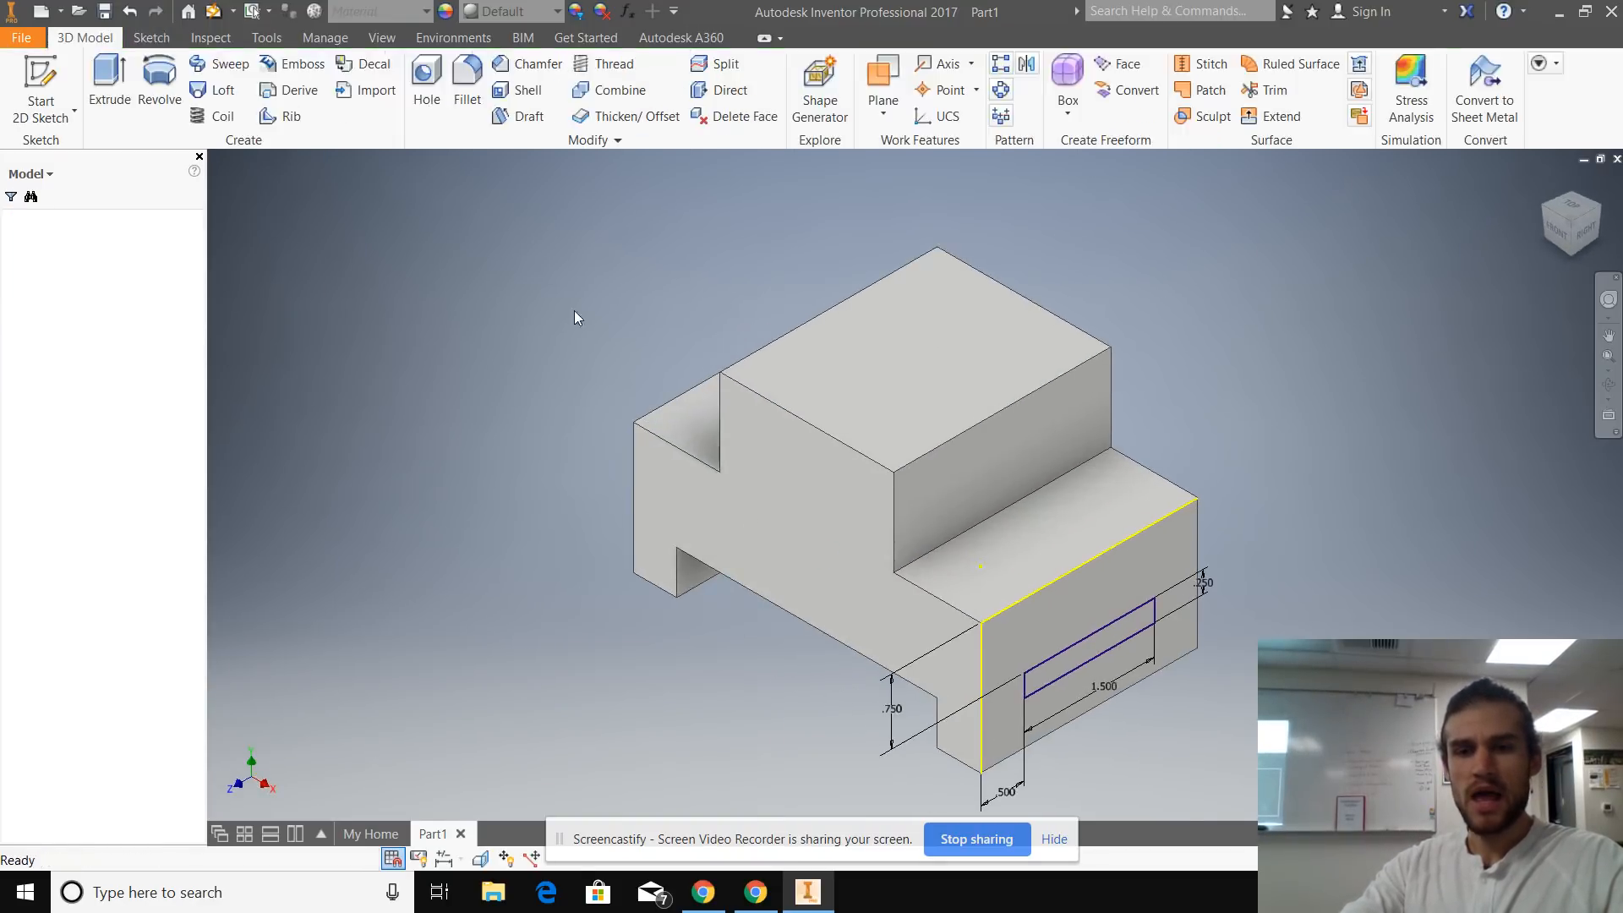
click(110, 84)
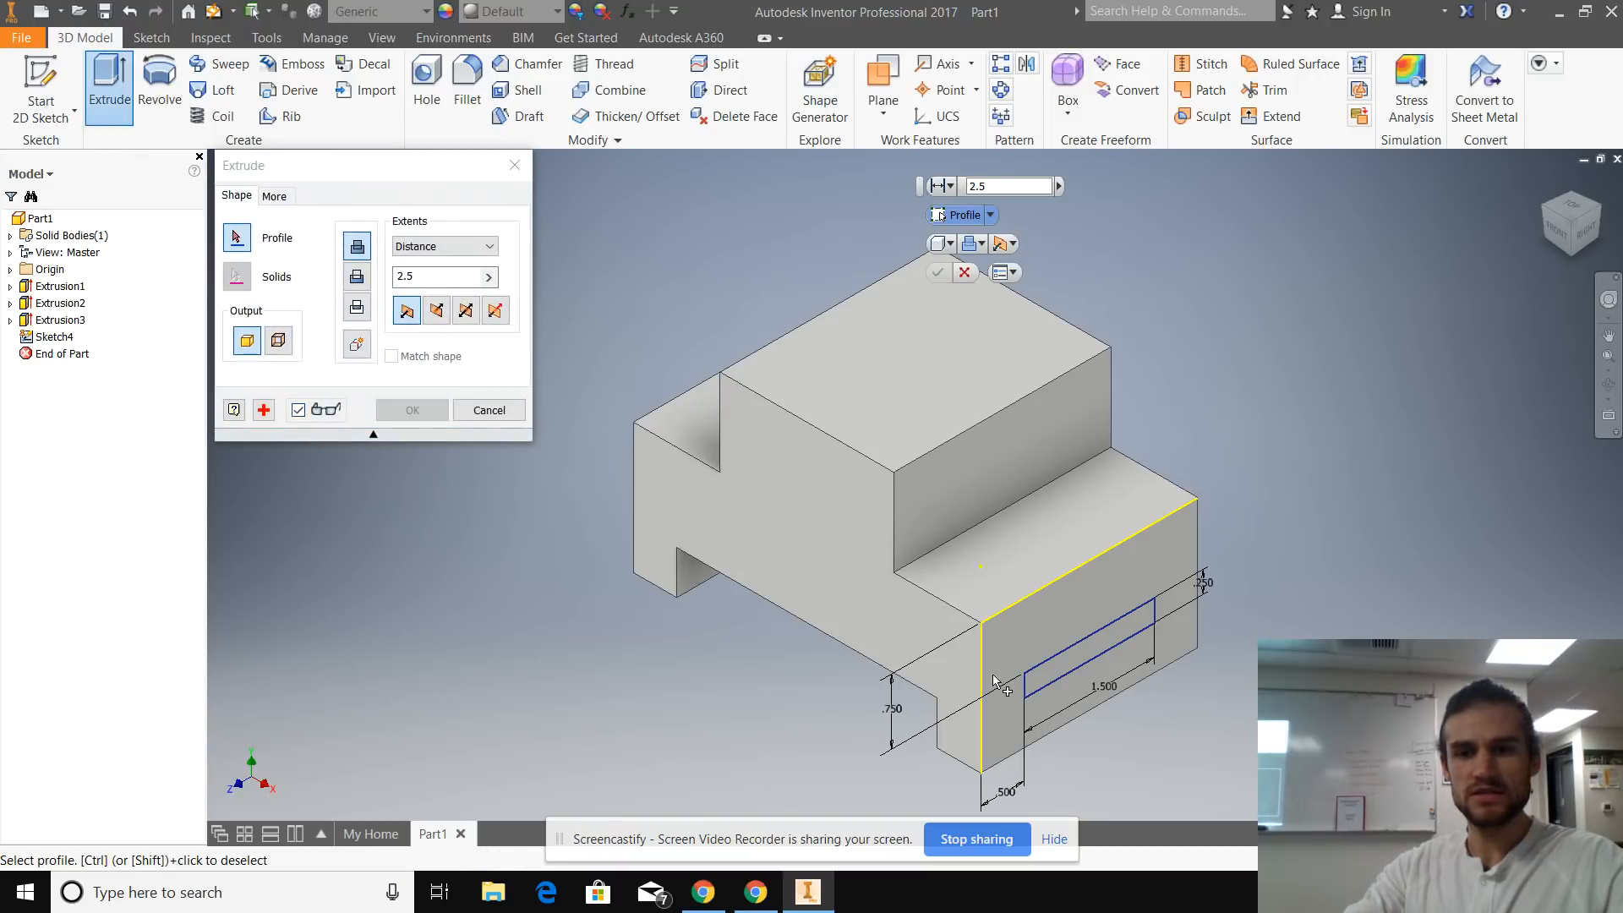
click(1085, 656)
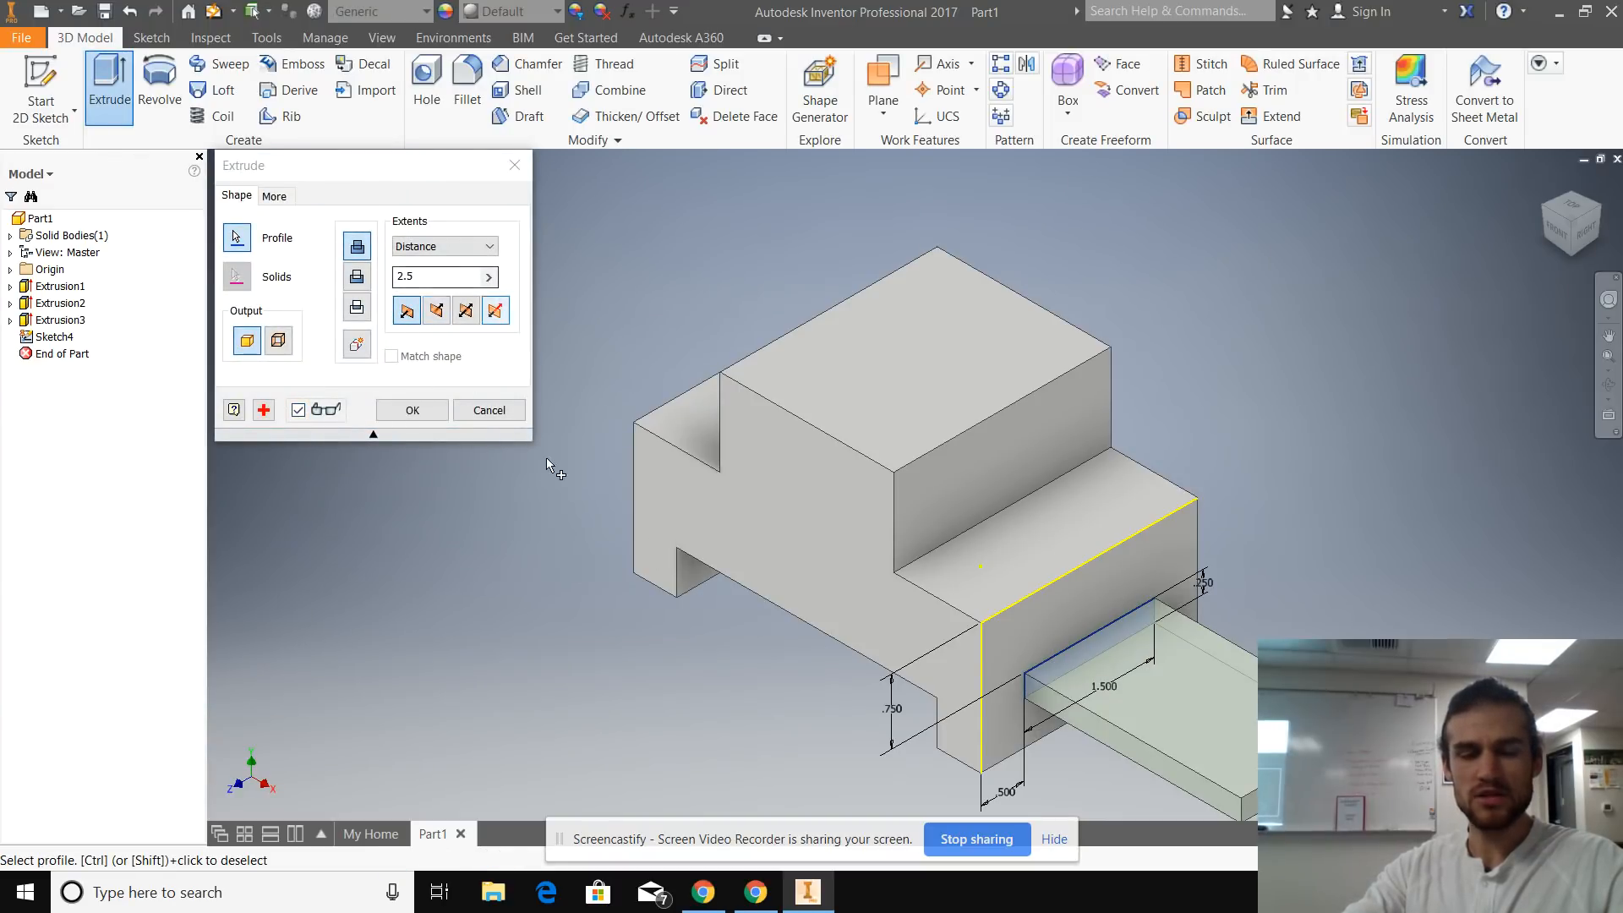
click(236, 300)
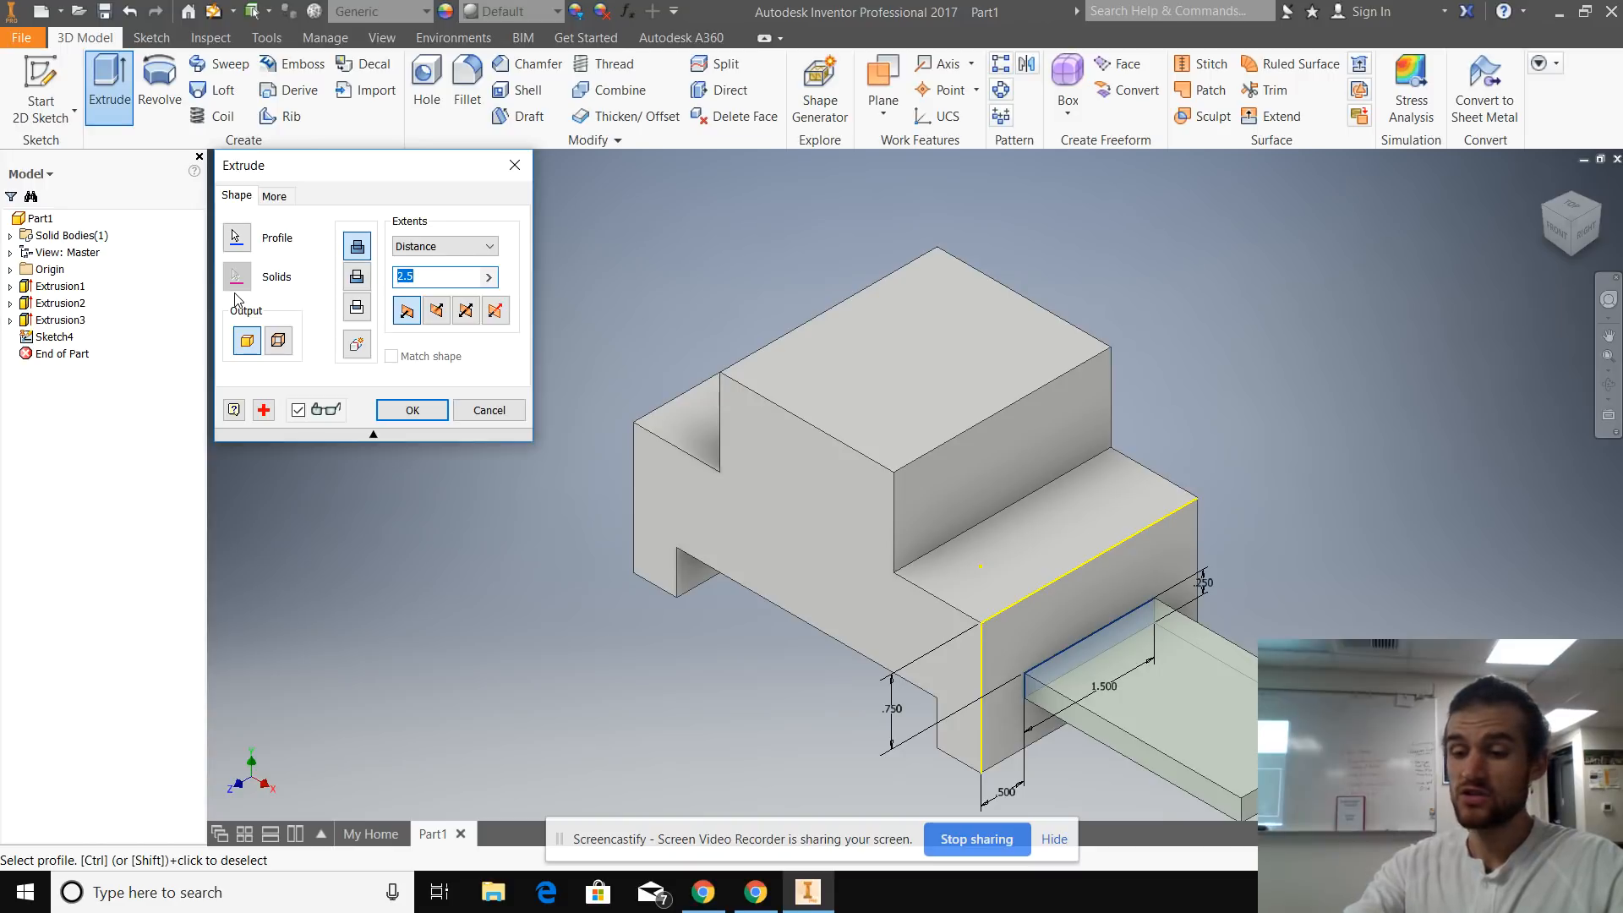
text(.75)
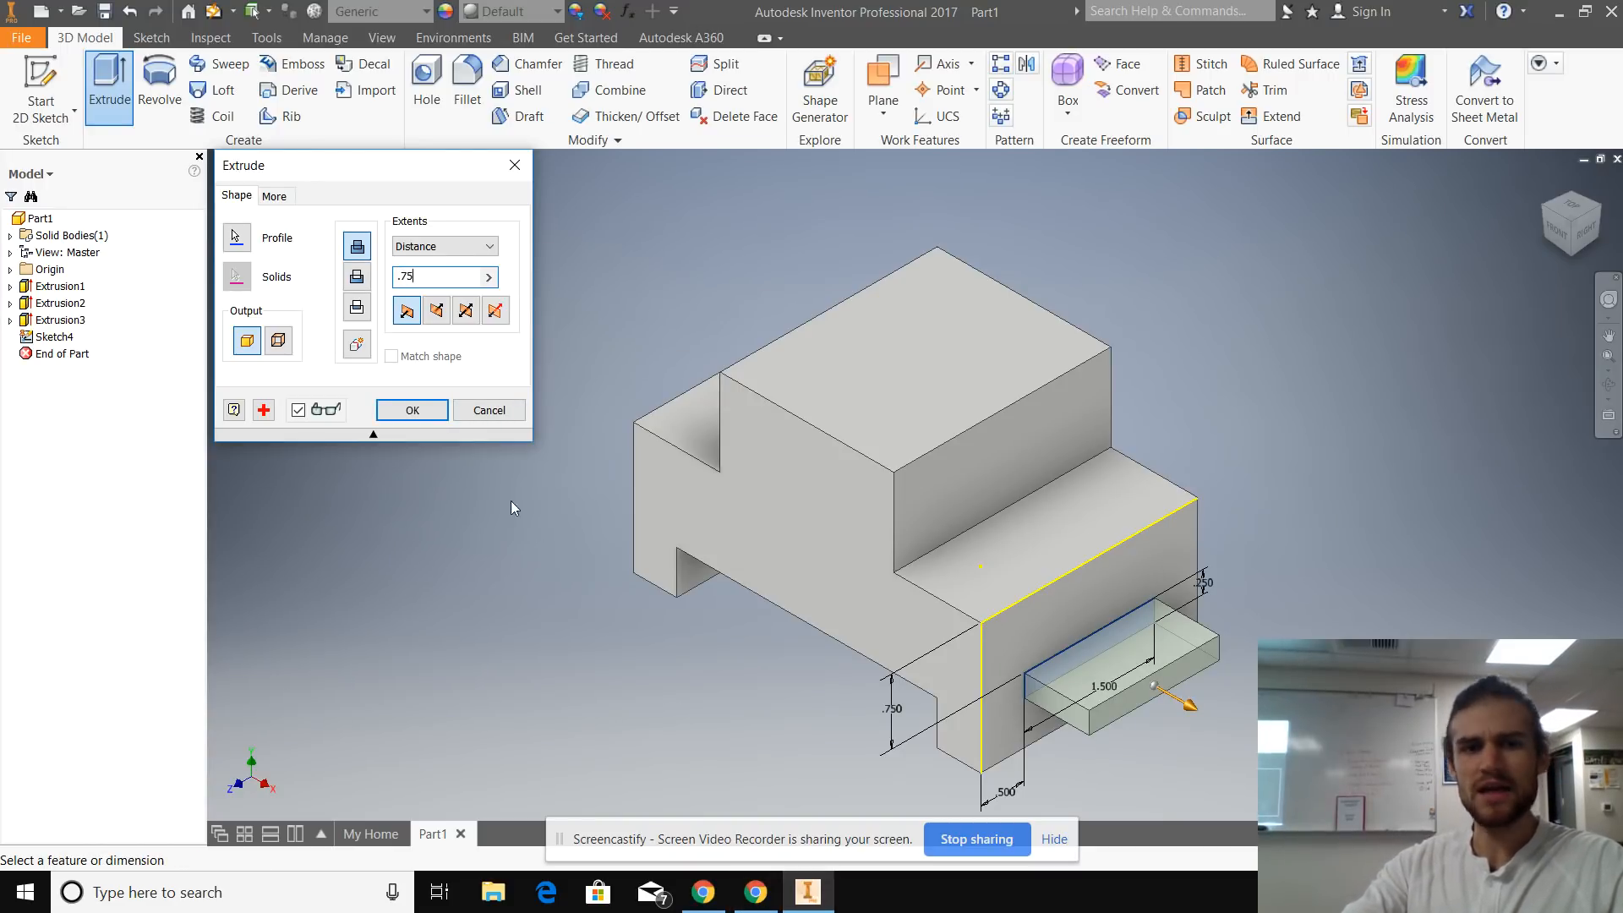
click(413, 409)
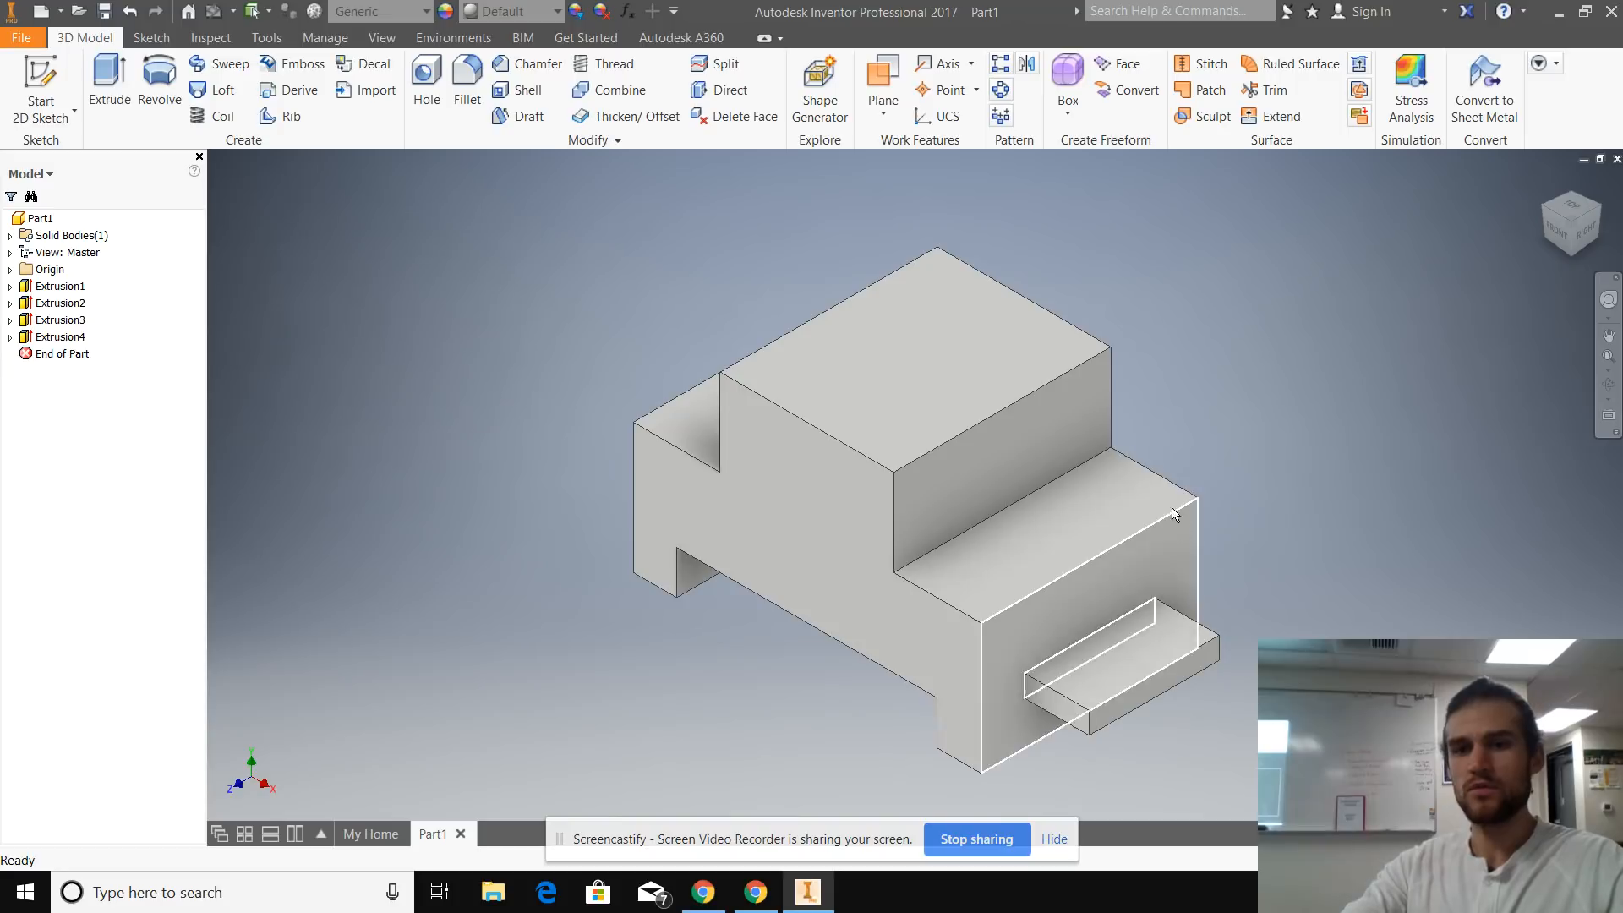
Switch to Chrome and look through the other part drawings in Autodesk Parts.docx.
click(813, 894)
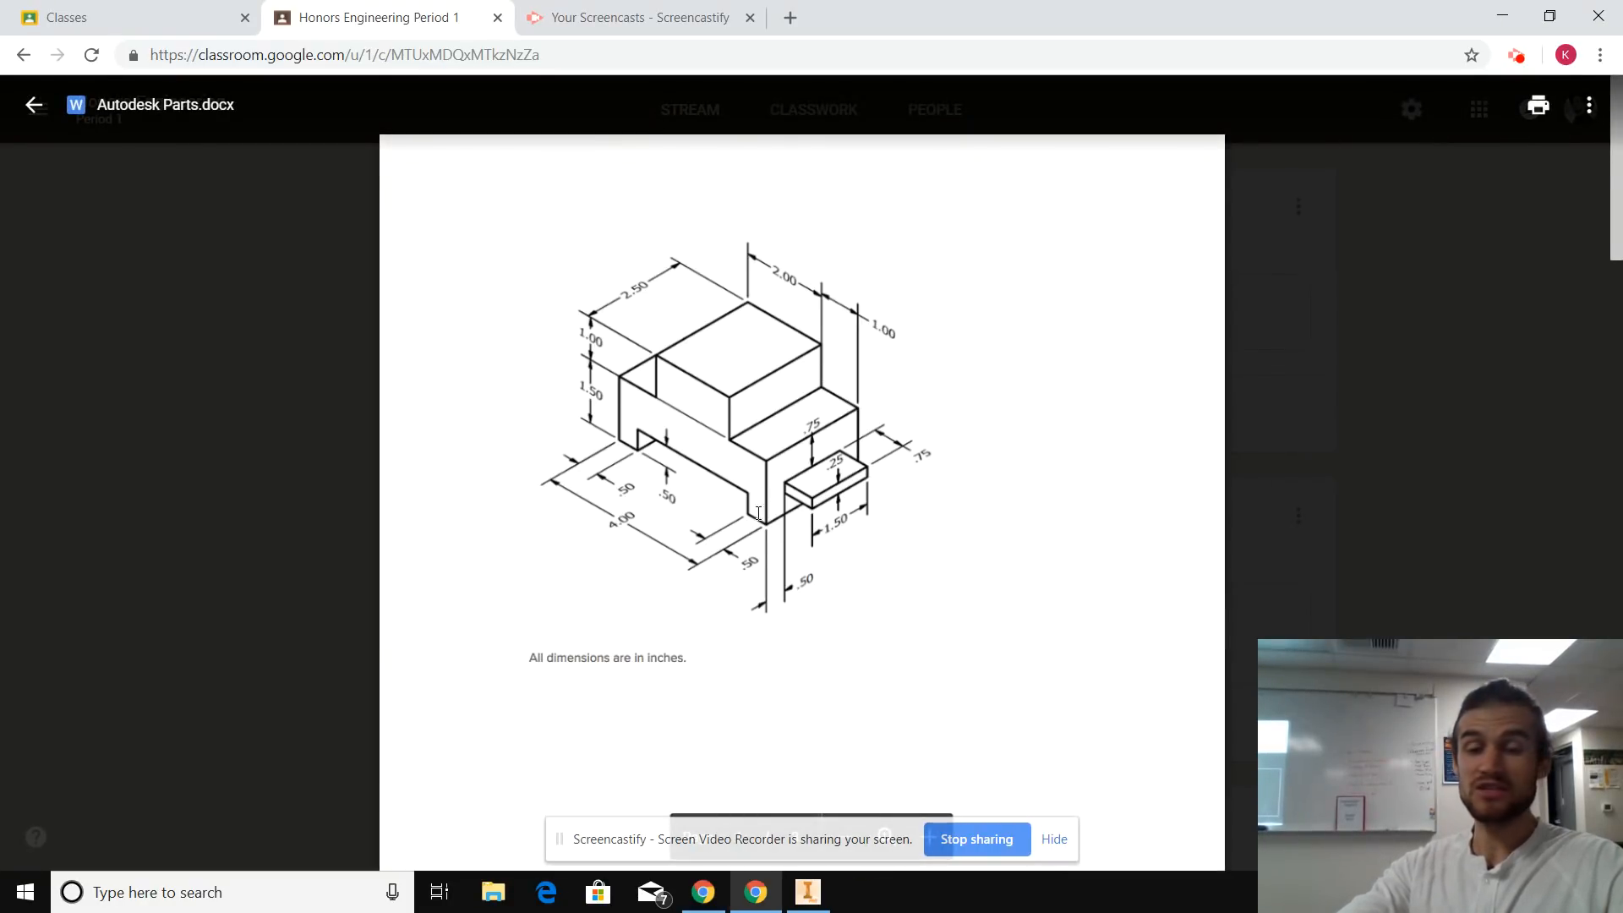
scroll(1032, 551, down, 15)
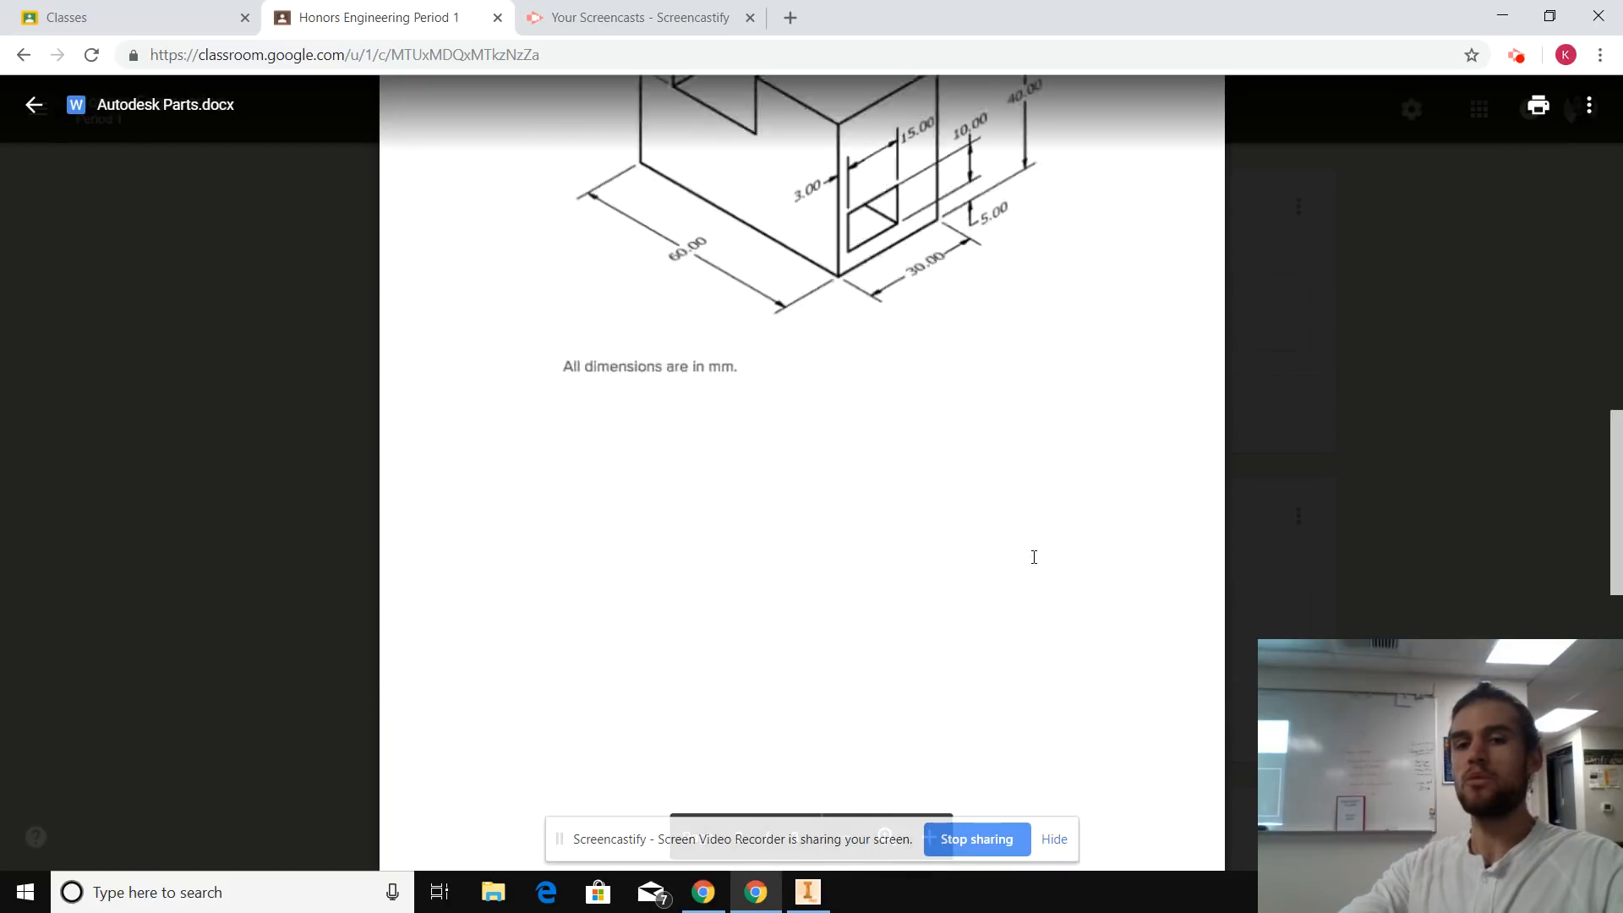
scroll(867, 413, down, 8)
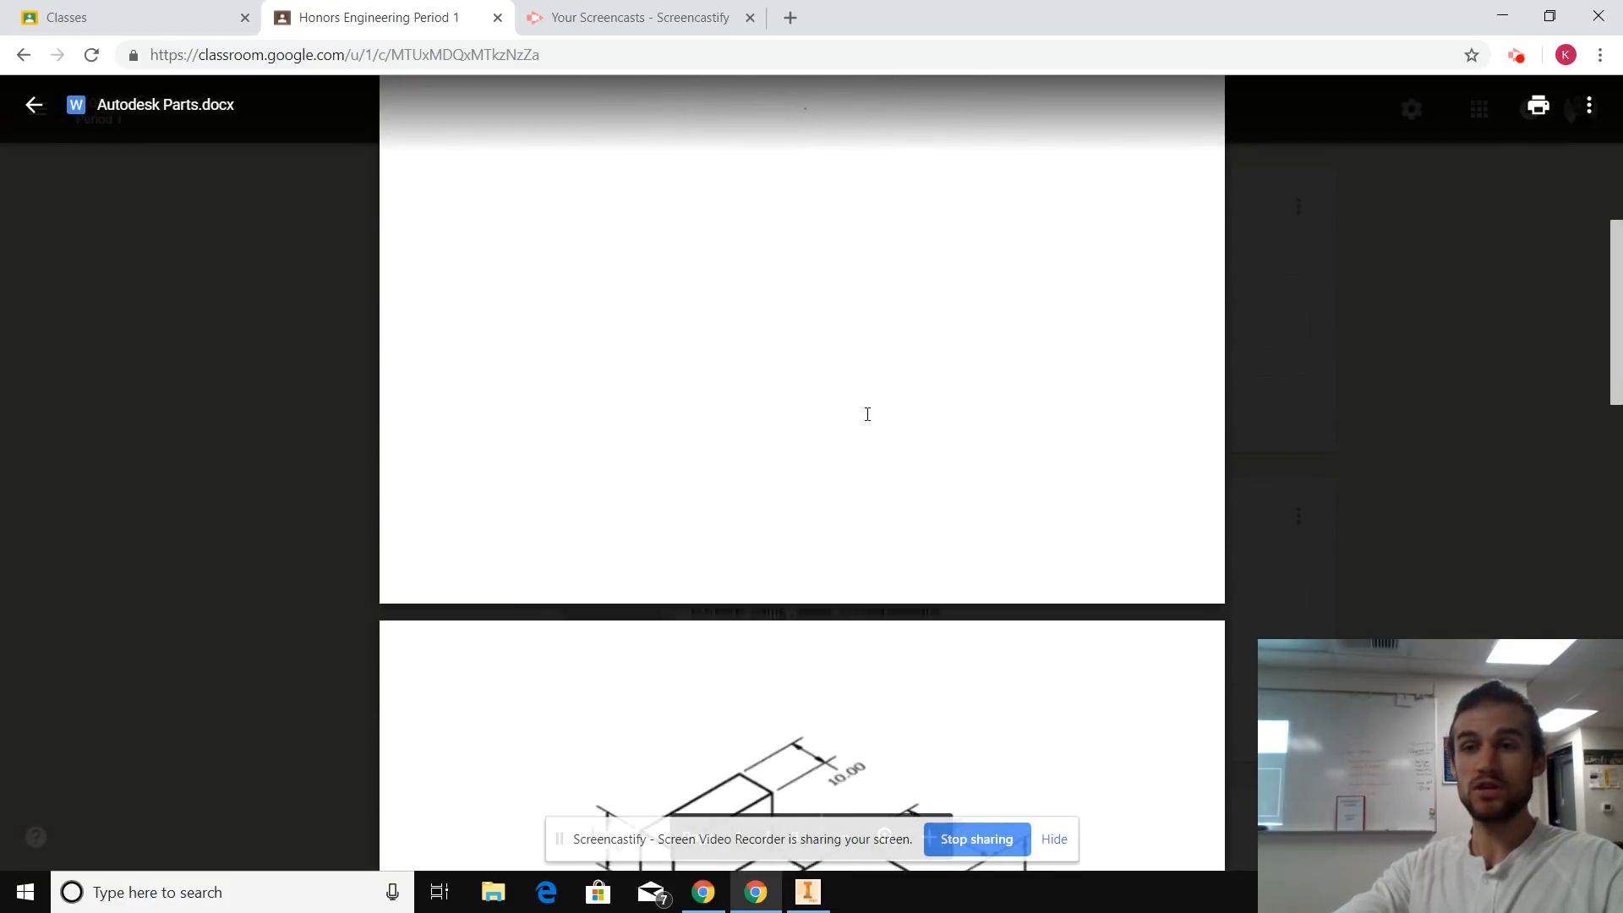